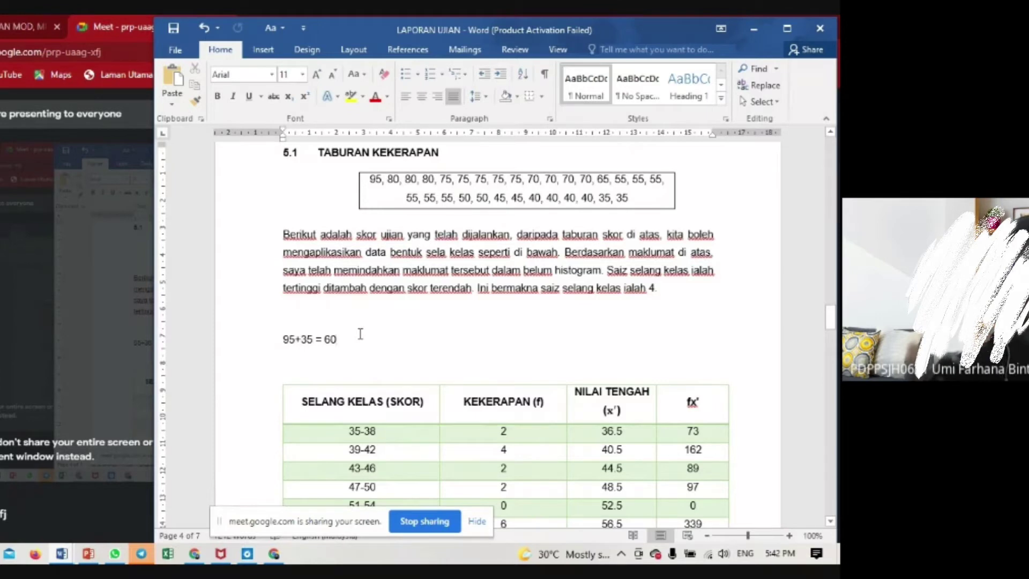
Change the result of the 95+35 calculation to 4 and remove the blank lines between it and the frequency table
{"action": "key", "text": "ctrl+z"}
{"action": "key", "text": "BackSpace"}
{"action": "type", "text": "4"}
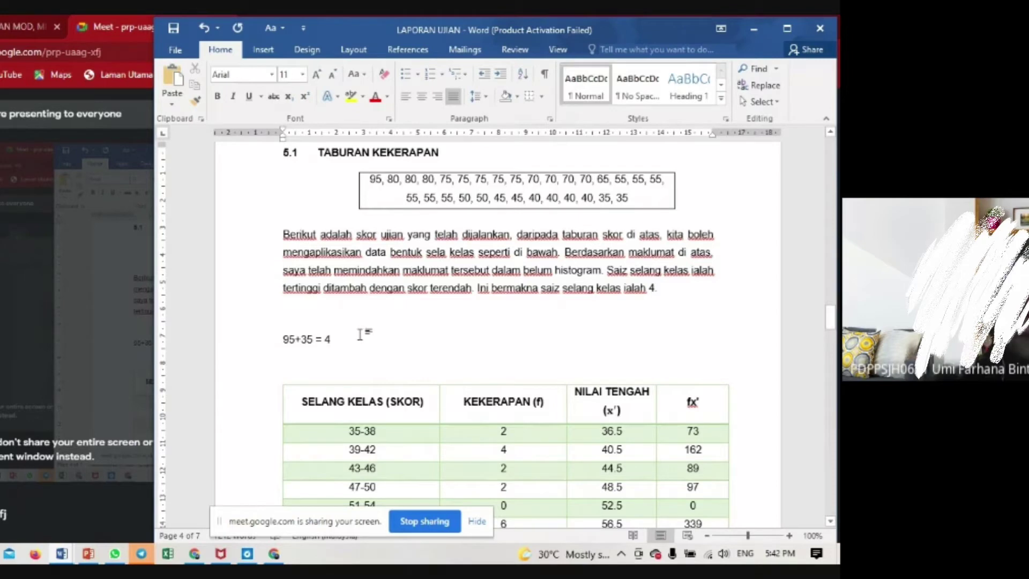
{"action": "key", "text": "Delete"}
{"action": "key", "text": "Delete"}
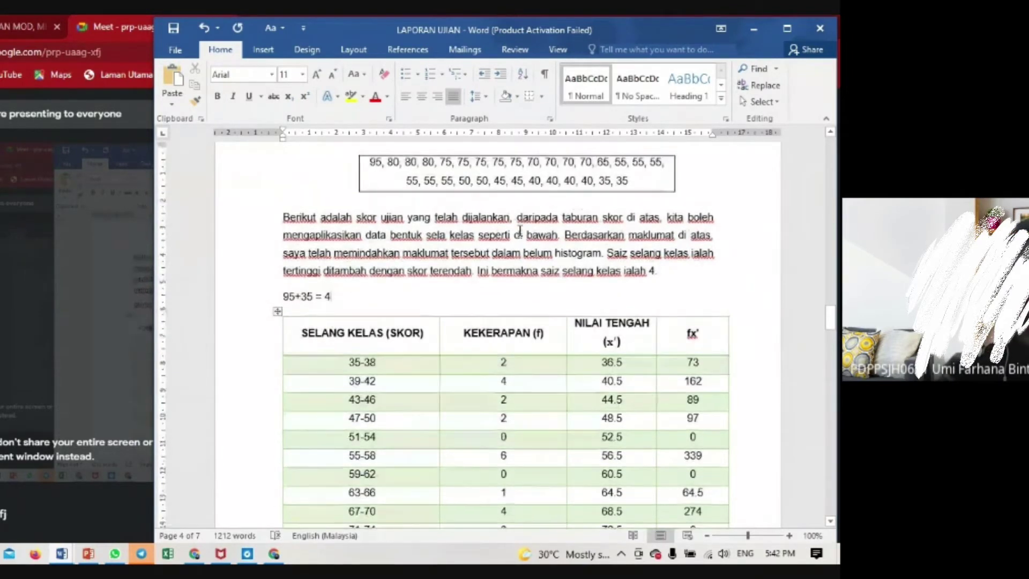
Examine the class intervals in the frequency table against the score list and the explanation of the class interval size
{"action": "scroll", "coordinate": [363, 346], "scroll_direction": "down", "scroll_amount": 1}
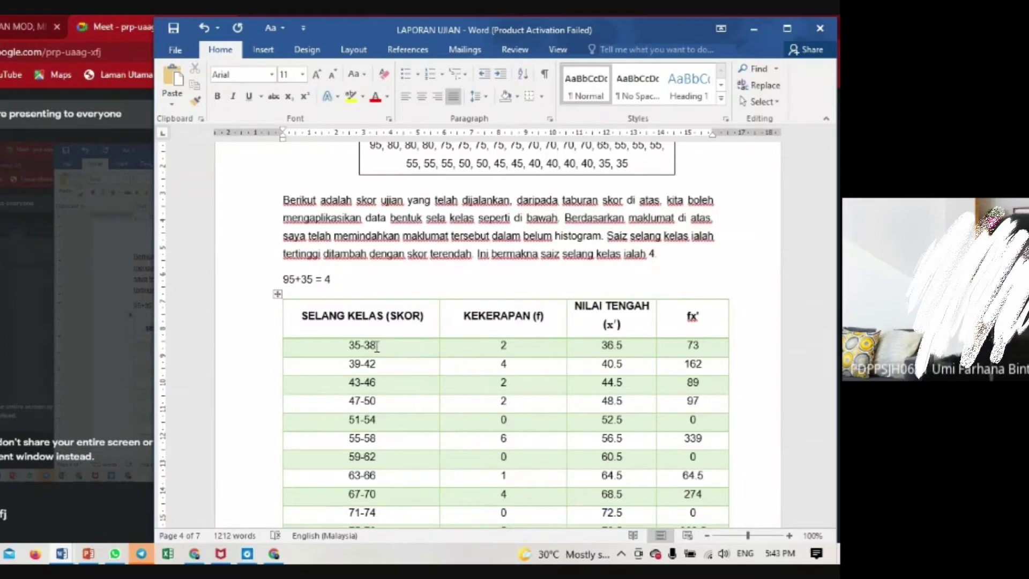
{"action": "scroll", "coordinate": [384, 343], "scroll_direction": "down", "scroll_amount": 1}
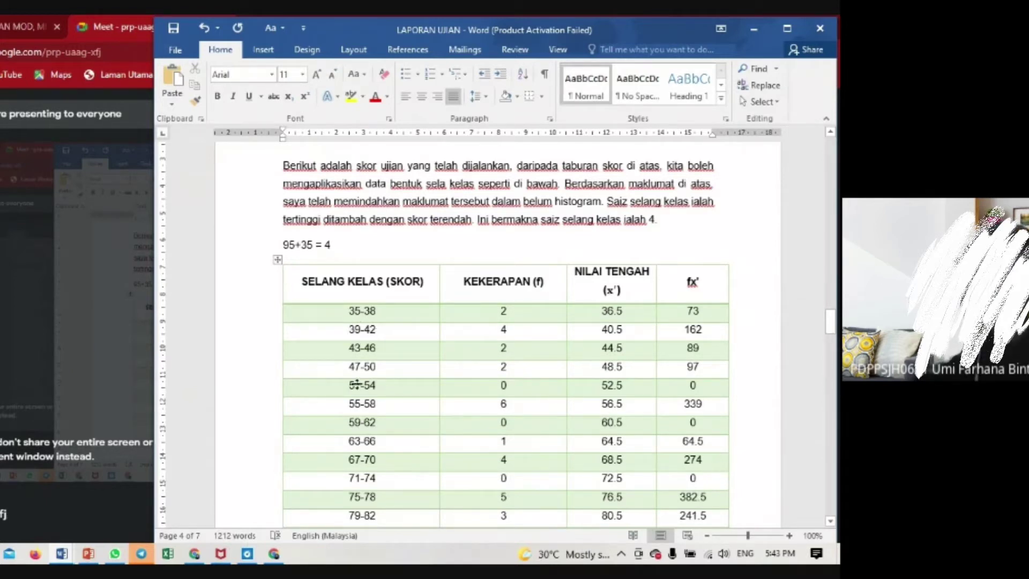
{"action": "scroll", "coordinate": [381, 407], "scroll_direction": "down", "scroll_amount": 5}
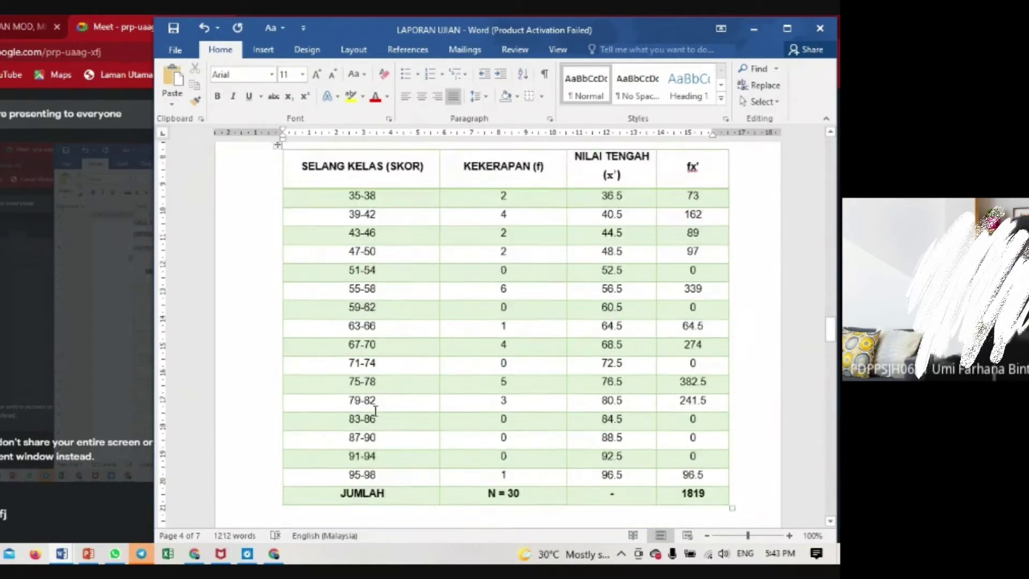
{"action": "scroll", "coordinate": [386, 383], "scroll_direction": "up", "scroll_amount": 2}
{"action": "scroll", "coordinate": [385, 383], "scroll_direction": "up", "scroll_amount": 3}
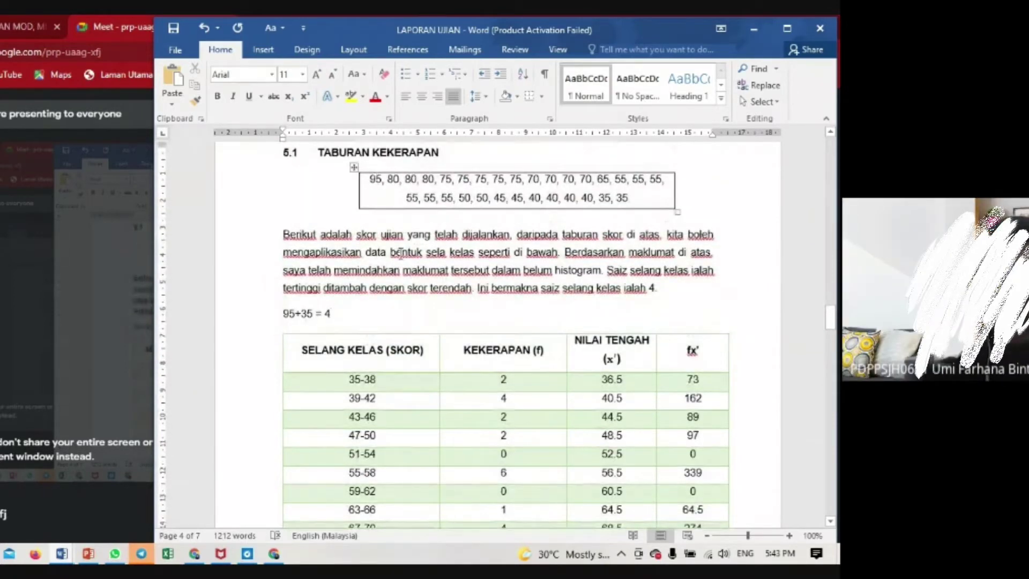
{"action": "scroll", "coordinate": [389, 437], "scroll_direction": "down", "scroll_amount": 1}
{"action": "scroll", "coordinate": [389, 437], "scroll_direction": "down", "scroll_amount": 5}
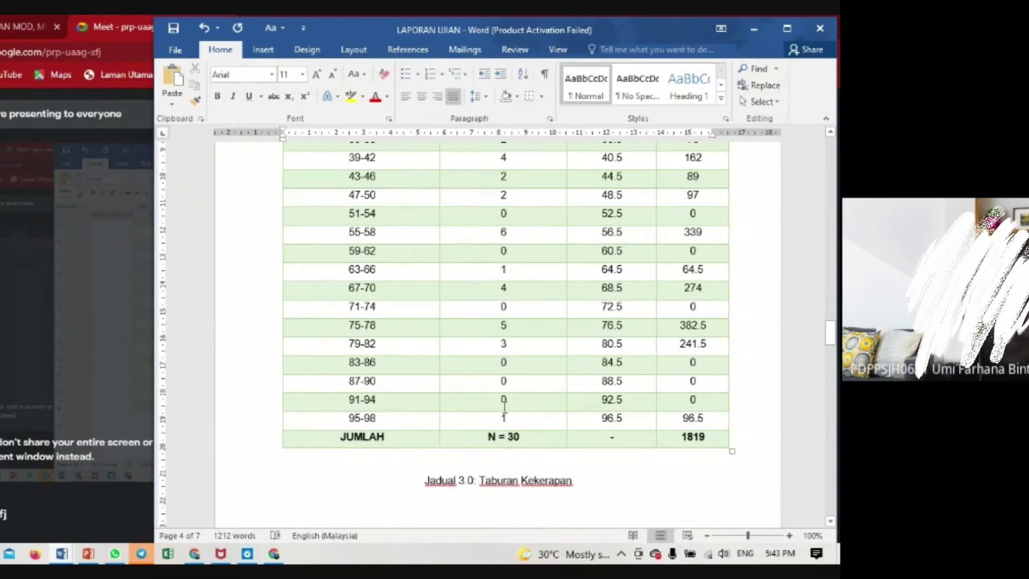
{"action": "scroll", "coordinate": [504, 406], "scroll_direction": "up", "scroll_amount": 2}
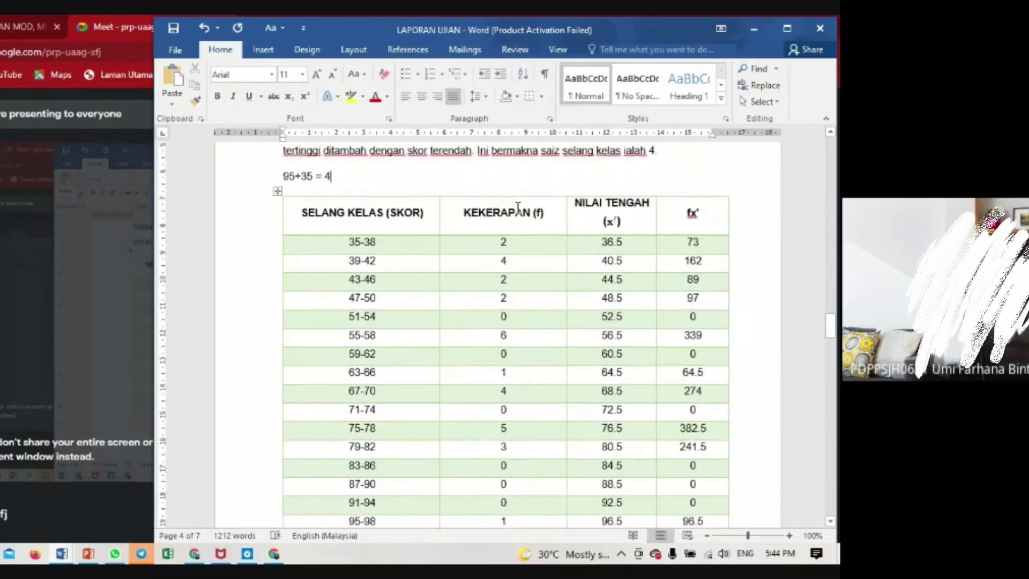
Compare the frequency and midpoint columns of the frequency table with the boxed list of test scores in section 5.1
{"action": "left_click", "coordinate": [277, 190]}
{"action": "left_click", "coordinate": [486, 227]}
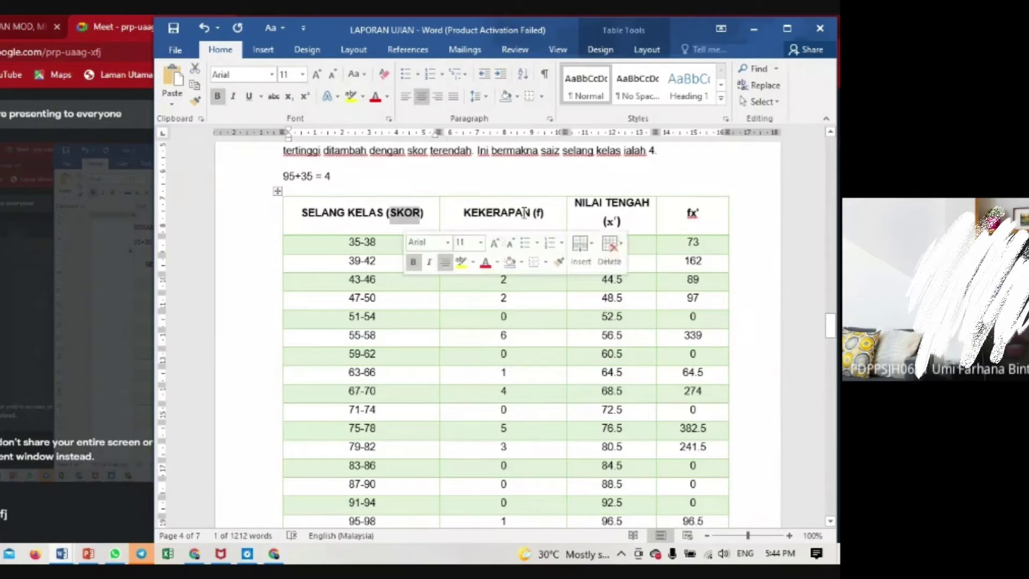
{"action": "left_click", "coordinate": [655, 209]}
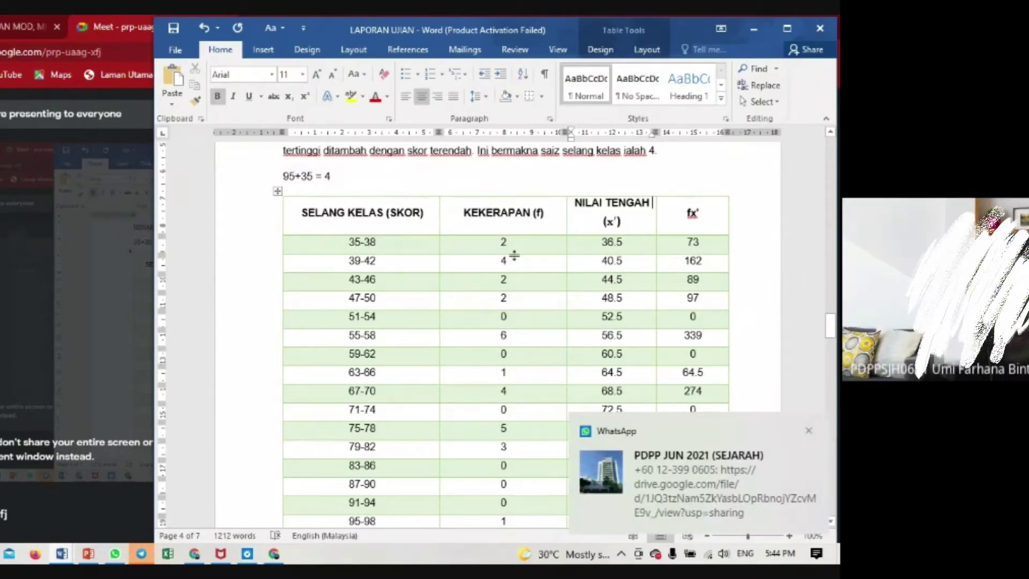
{"action": "scroll", "coordinate": [515, 257], "scroll_direction": "up", "scroll_amount": 5}
{"action": "scroll", "coordinate": [515, 255], "scroll_direction": "up", "scroll_amount": 1}
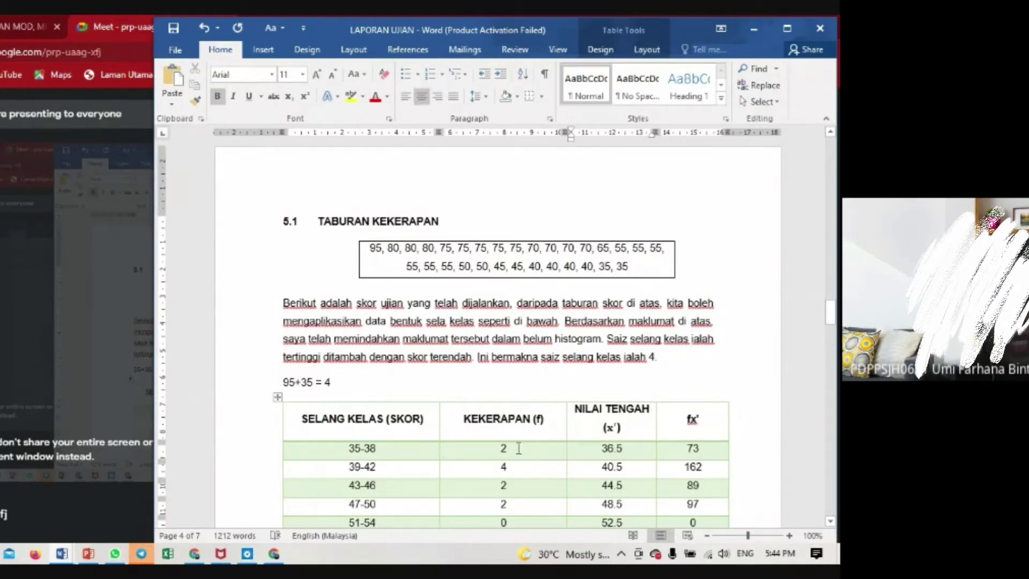
{"action": "scroll", "coordinate": [513, 454], "scroll_direction": "down", "scroll_amount": 4}
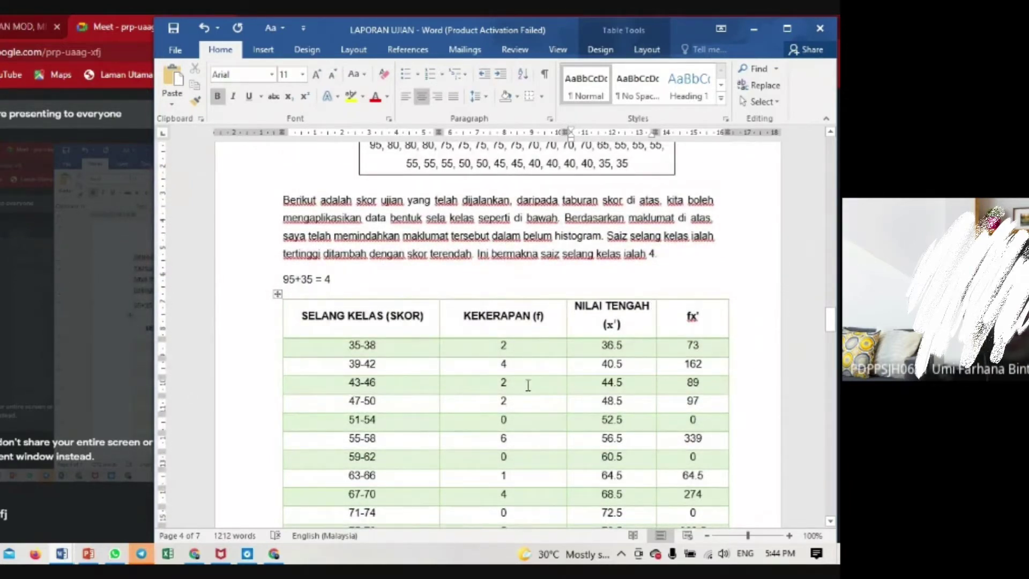
{"action": "scroll", "coordinate": [528, 385], "scroll_direction": "up", "scroll_amount": 3}
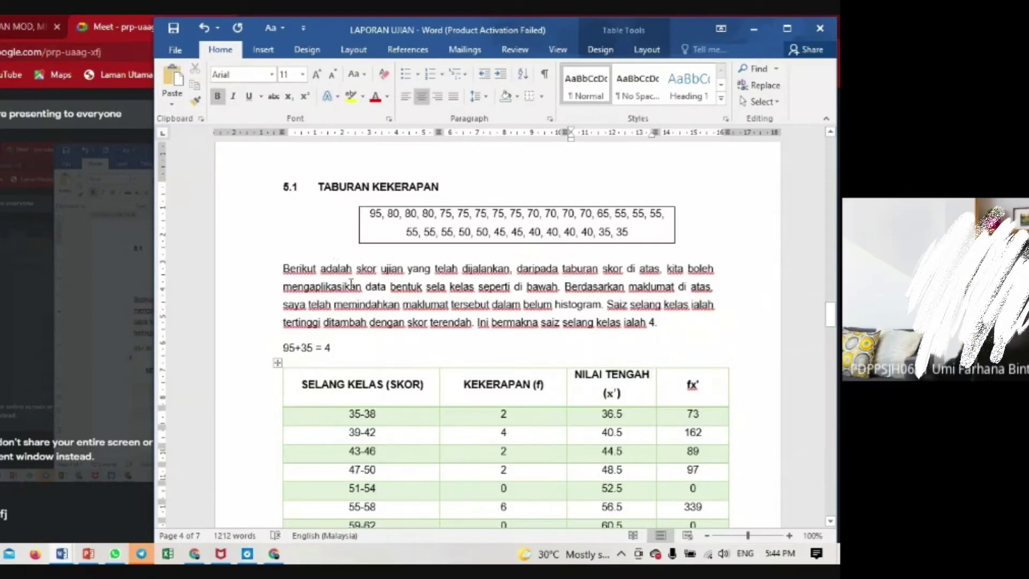
{"action": "scroll", "coordinate": [384, 427], "scroll_direction": "down", "scroll_amount": 1}
{"action": "scroll", "coordinate": [384, 427], "scroll_direction": "down", "scroll_amount": 1}
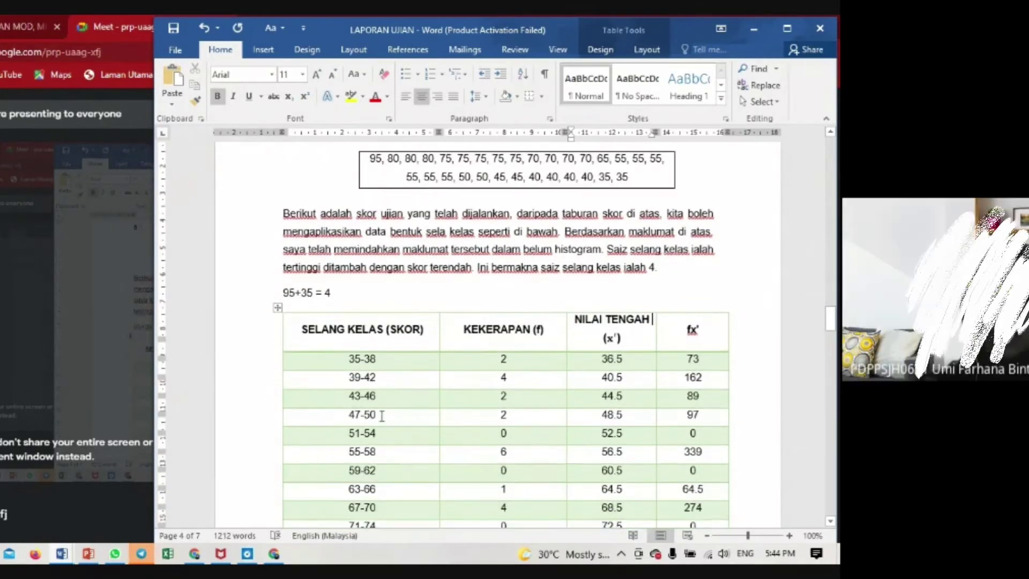
{"action": "scroll", "coordinate": [399, 373], "scroll_direction": "up", "scroll_amount": 1}
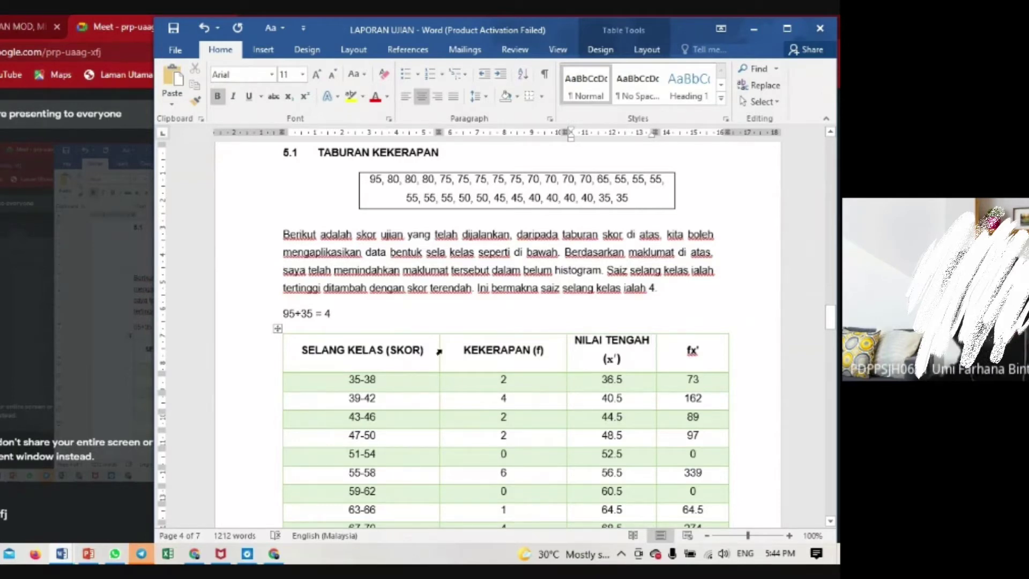
{"action": "scroll", "coordinate": [424, 387], "scroll_direction": "down", "scroll_amount": 1}
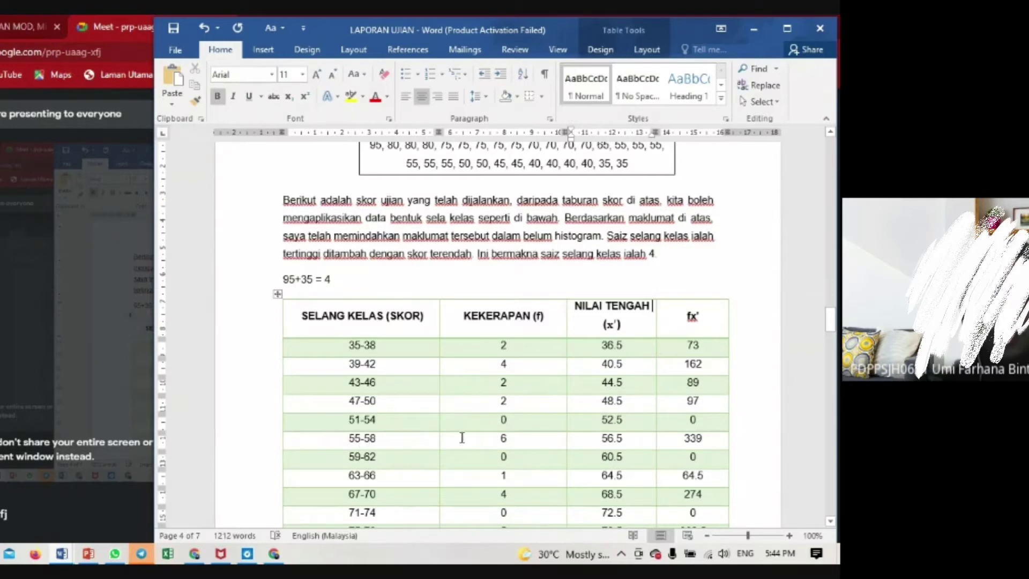
{"action": "scroll", "coordinate": [511, 208], "scroll_direction": "up", "scroll_amount": 1}
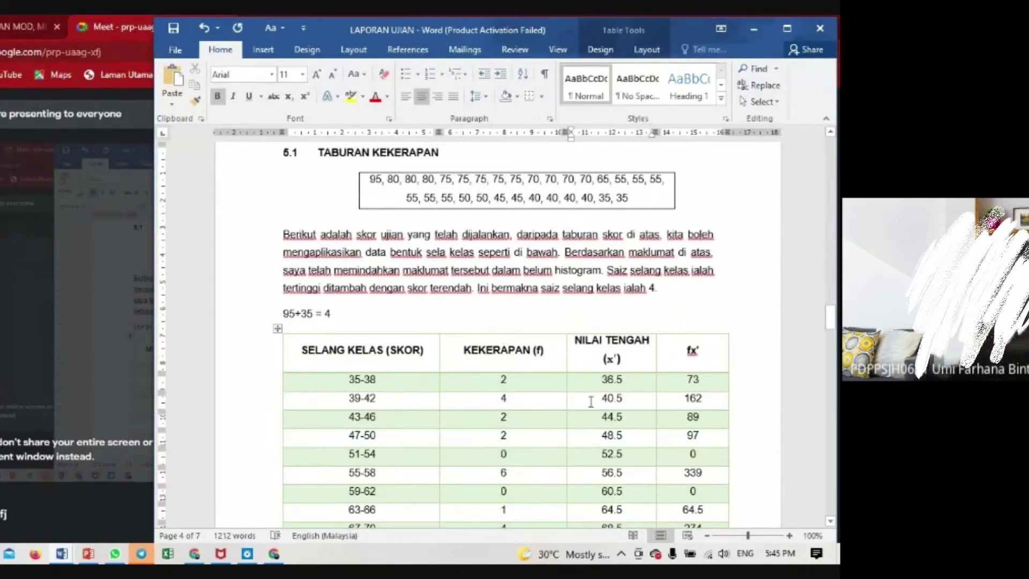
{"action": "scroll", "coordinate": [566, 351], "scroll_direction": "down", "scroll_amount": 1}
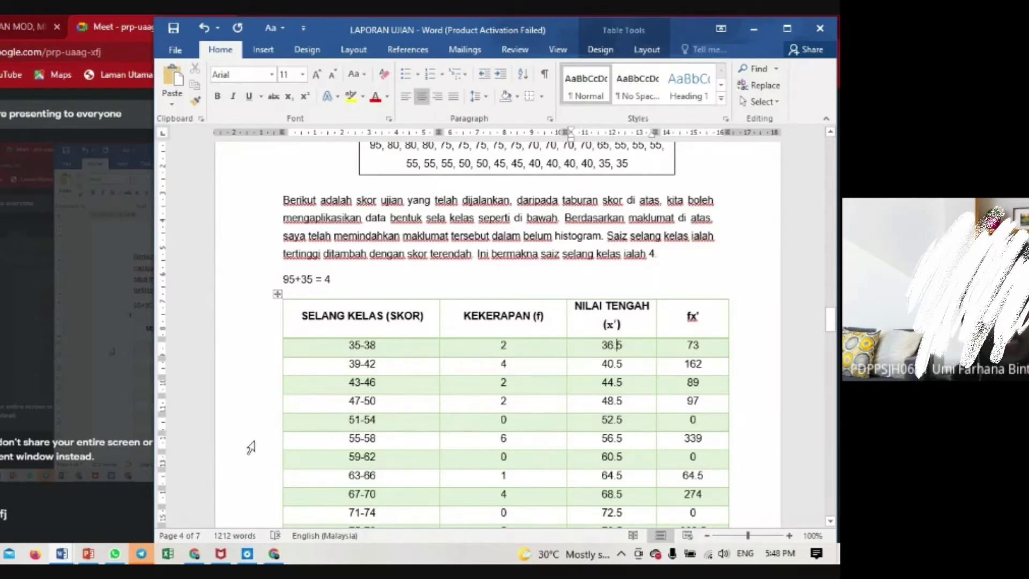
Examine the fx' column down to the JUMLAH row, and the bar graph on the following page
{"action": "mouse_move", "coordinate": [274, 364]}
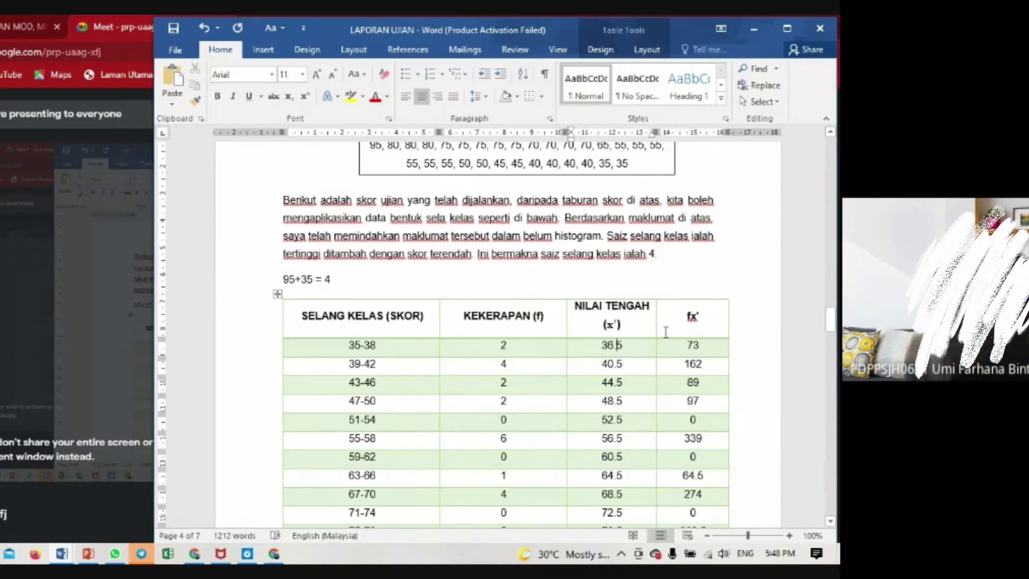
{"action": "scroll", "coordinate": [697, 311], "scroll_direction": "down", "scroll_amount": 3}
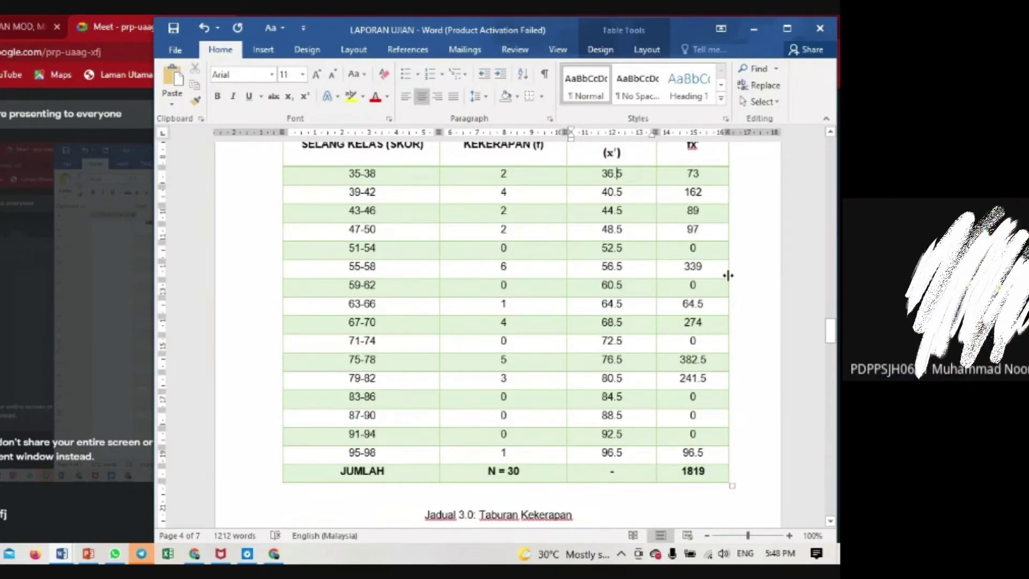
{"action": "scroll", "coordinate": [735, 319], "scroll_direction": "up", "scroll_amount": 1}
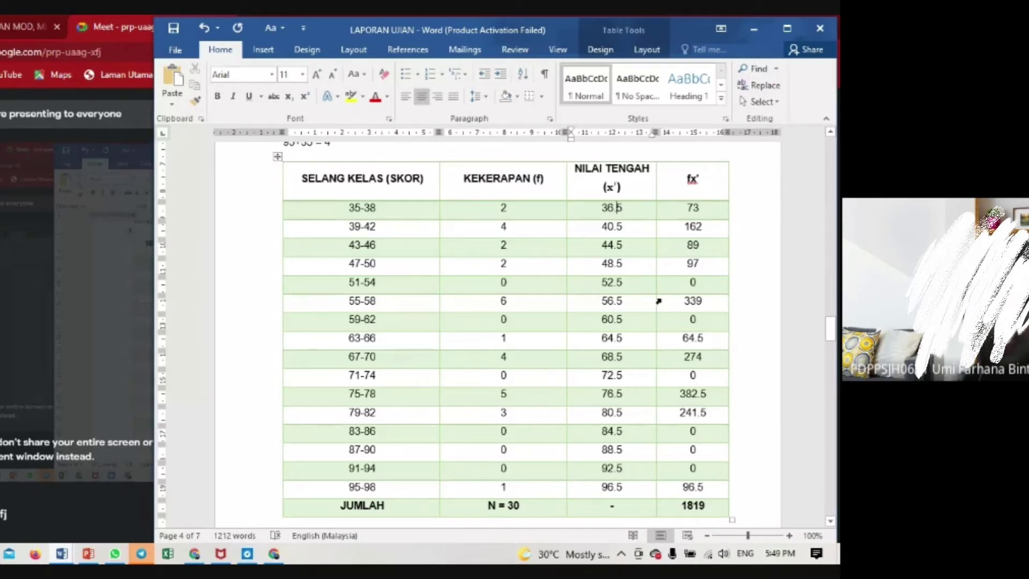
{"action": "scroll", "coordinate": [663, 299], "scroll_direction": "down", "scroll_amount": 4}
{"action": "scroll", "coordinate": [662, 299], "scroll_direction": "down", "scroll_amount": 7}
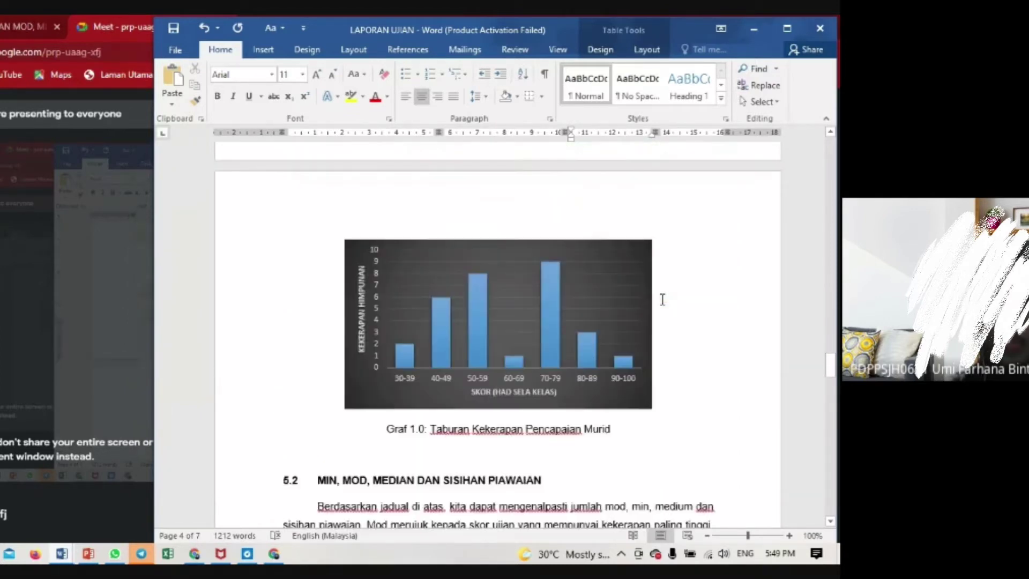
{"action": "scroll", "coordinate": [662, 299], "scroll_direction": "up", "scroll_amount": 4}
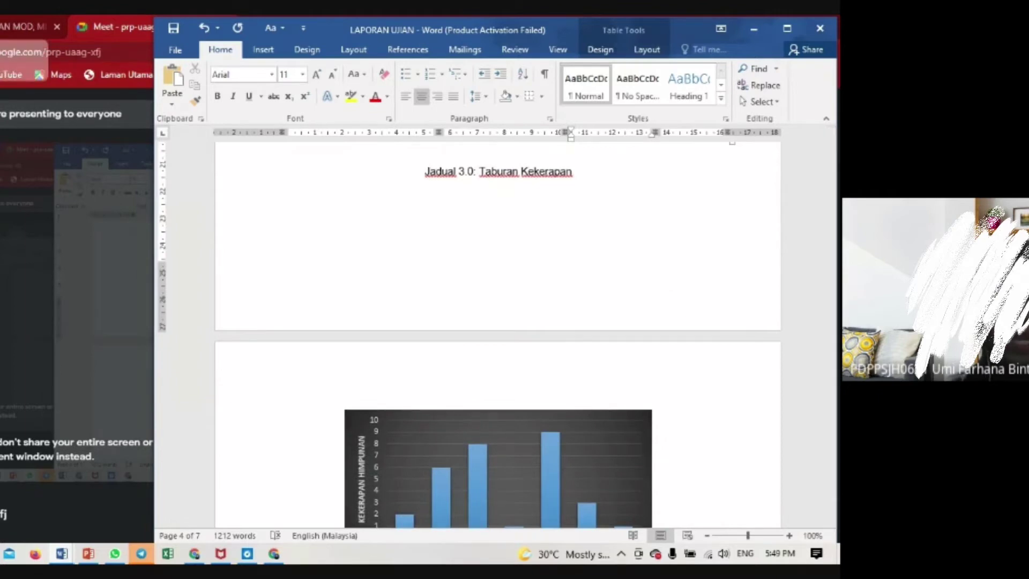
Switch to Chrome to check the Google Meet call and return to the LAPORAN UJIAN report in Word
{"action": "key", "text": "alt+Tab"}
{"action": "left_click", "coordinate": [1, 27]}
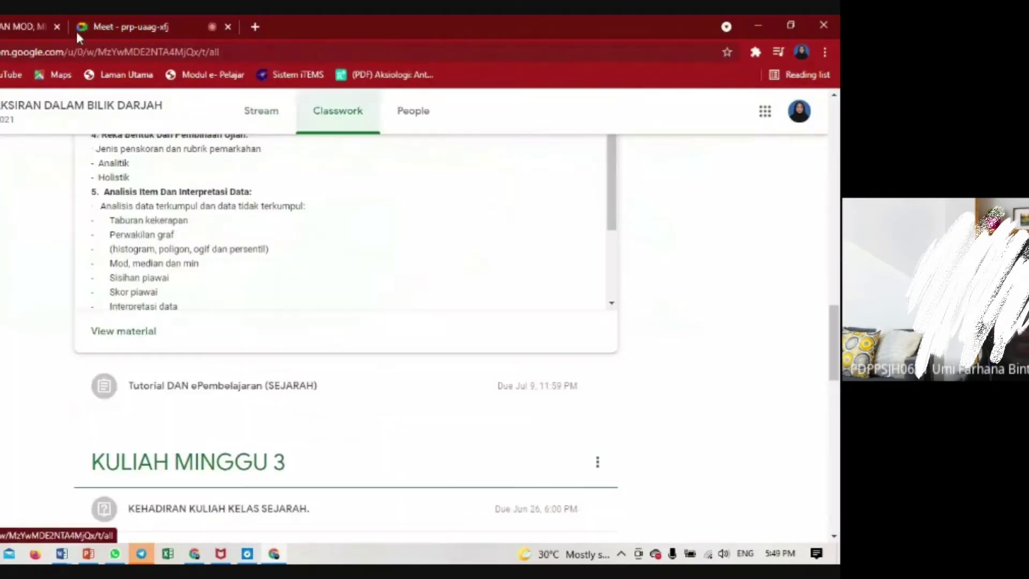
{"action": "left_click", "coordinate": [2, 28]}
{"action": "left_click", "coordinate": [133, 28]}
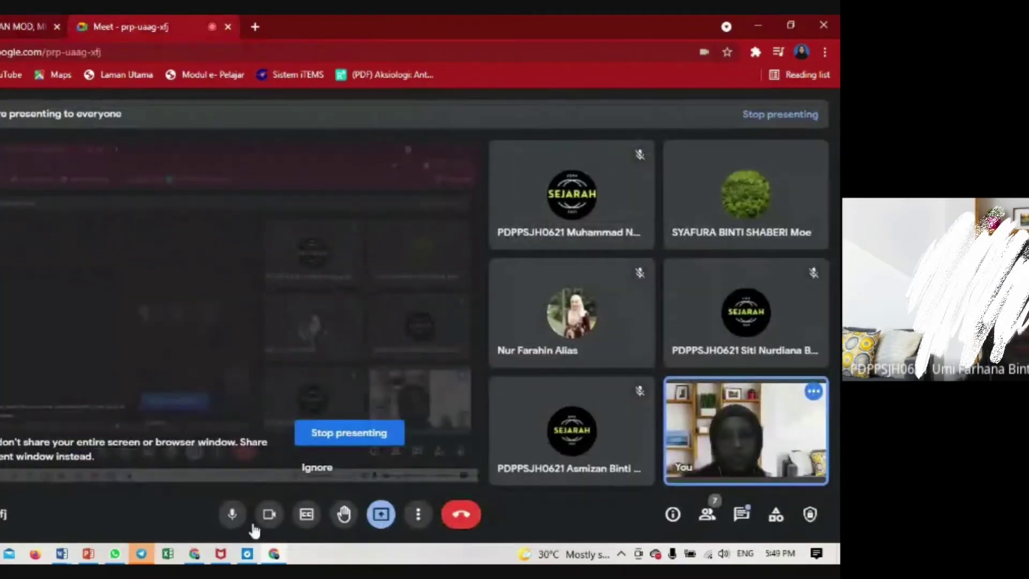
{"action": "key", "text": "alt+Tab"}
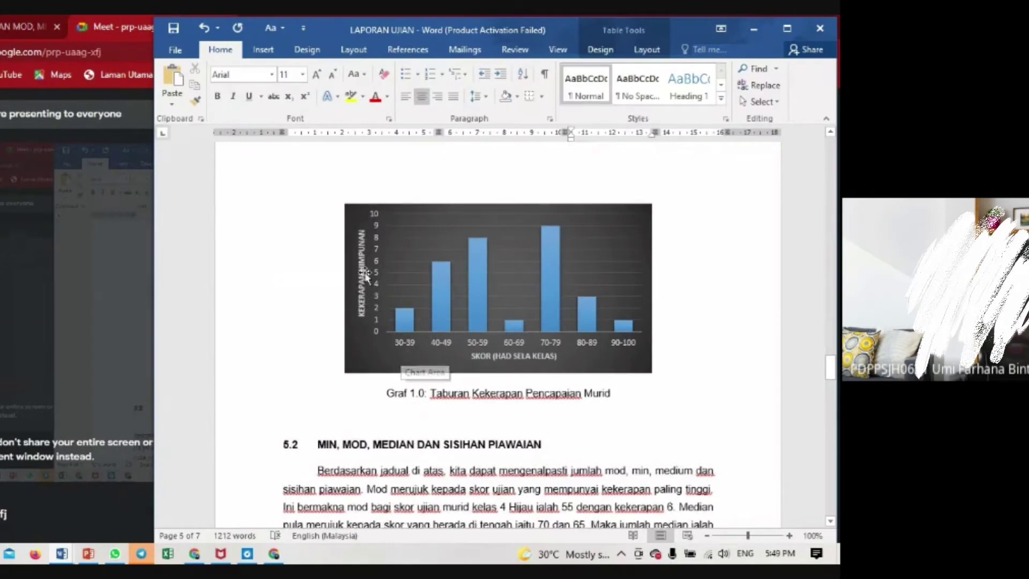
Look over the Graf 1.0 chart and the start of section 5.2, and switch to the histogram Word document
{"action": "scroll", "coordinate": [455, 300], "scroll_direction": "down", "scroll_amount": 2}
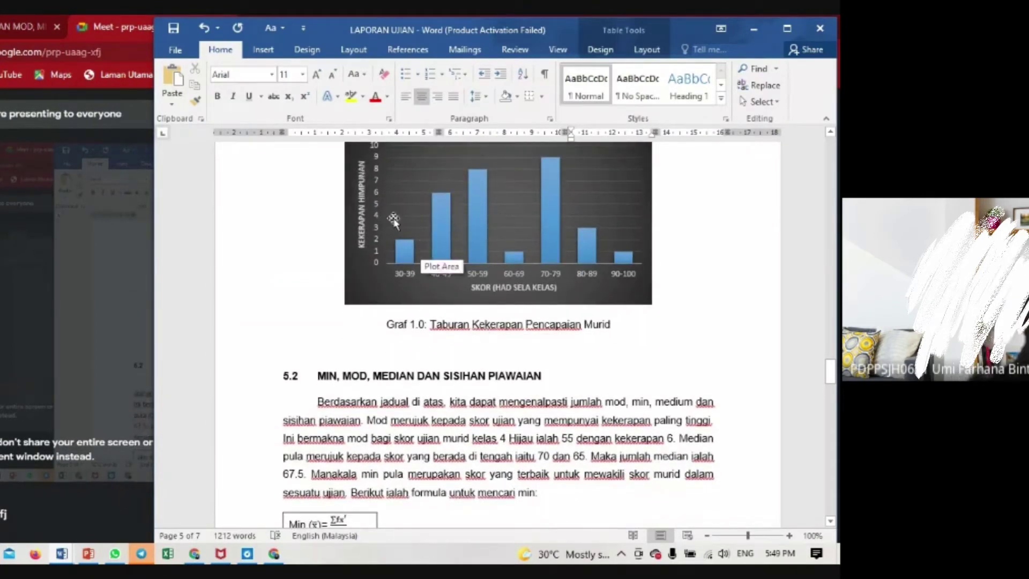
{"action": "scroll", "coordinate": [434, 346], "scroll_direction": "down", "scroll_amount": 3}
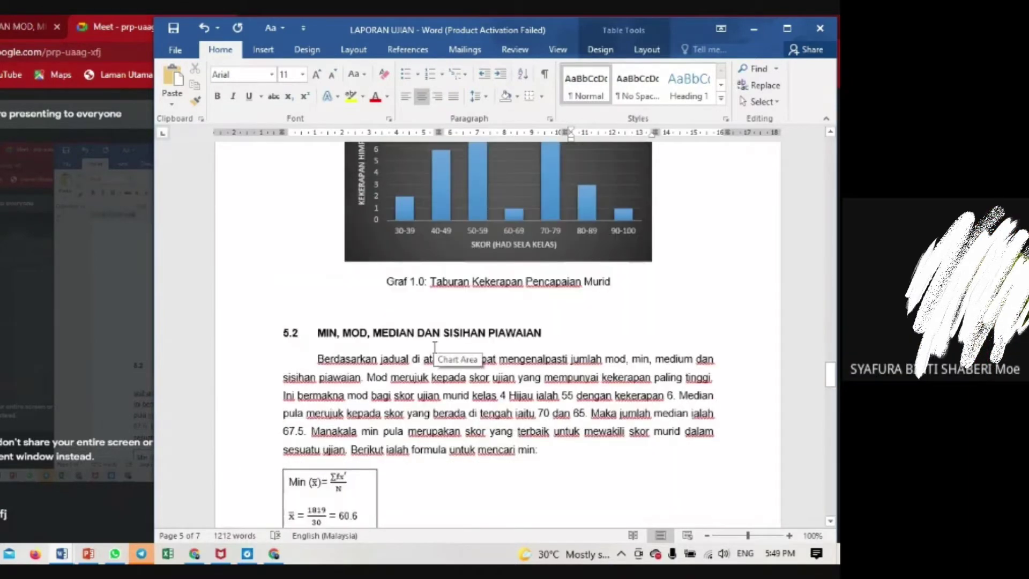
{"action": "scroll", "coordinate": [434, 345], "scroll_direction": "down", "scroll_amount": 1}
{"action": "key", "text": "alt+Tab"}
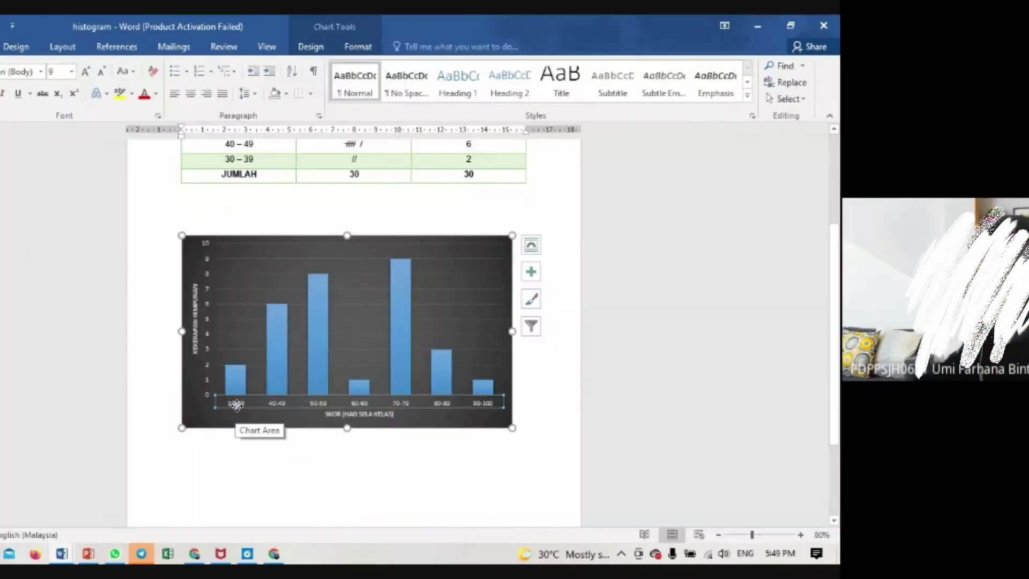
{"action": "left_click", "coordinate": [0, 47]}
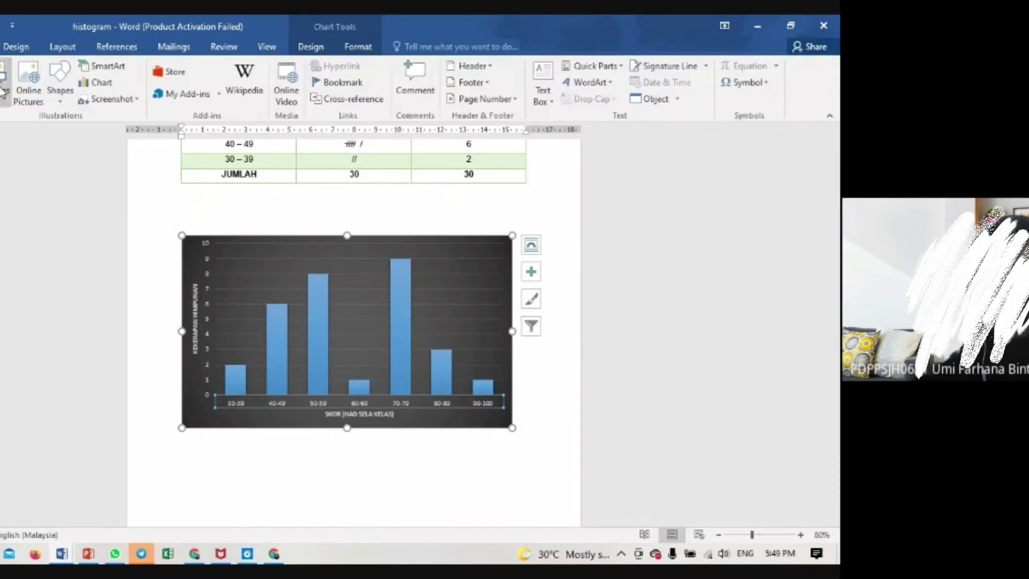
{"action": "left_click", "coordinate": [100, 82]}
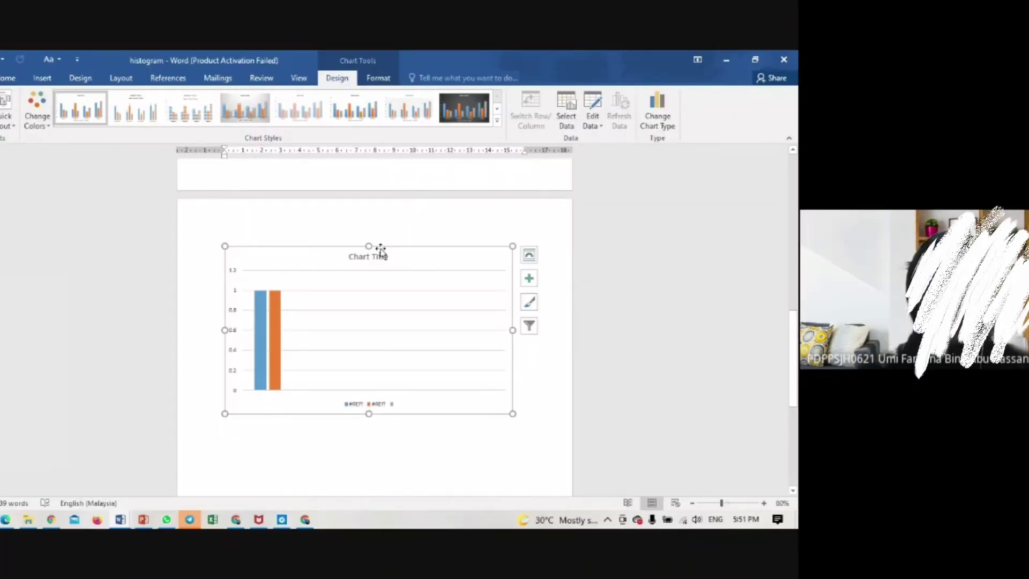
{"action": "key", "text": "Delete"}
Insert a Clustered Column chart with its sample data sheet below the existing histogram, and dismiss the Office activation wizard
{"action": "left_click", "coordinate": [38, 79]}
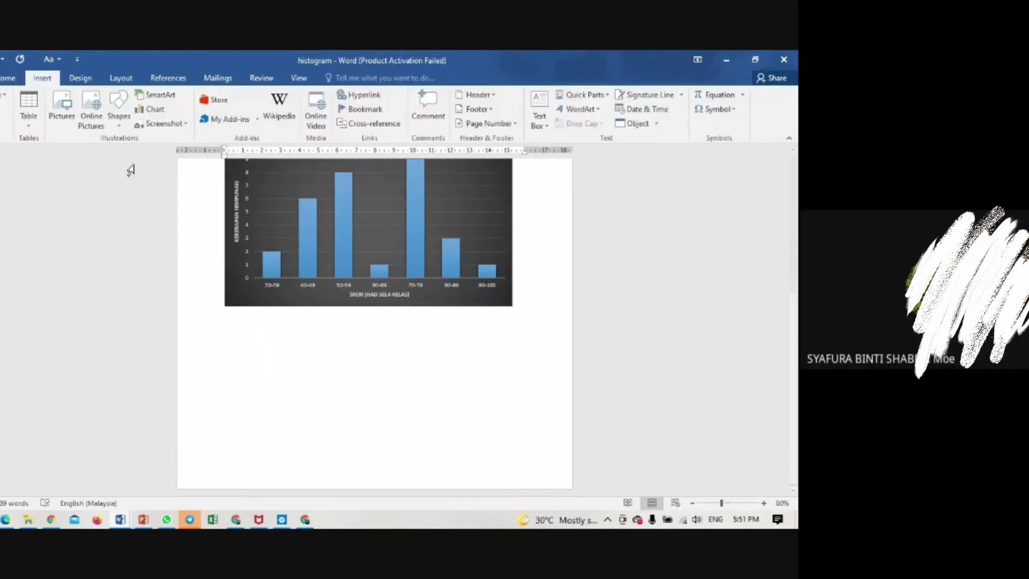
{"action": "left_click", "coordinate": [154, 111]}
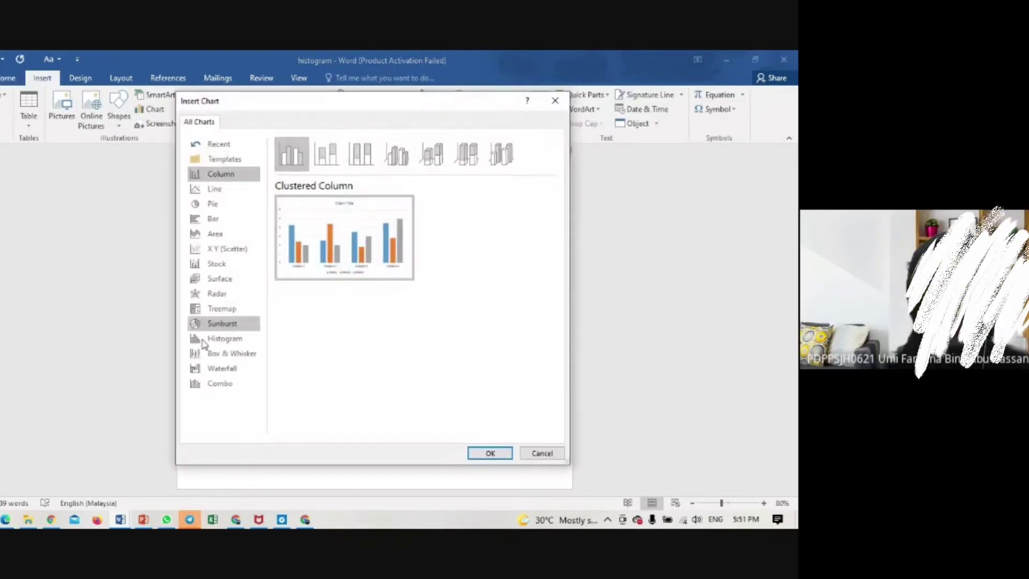
{"action": "left_click", "coordinate": [488, 454]}
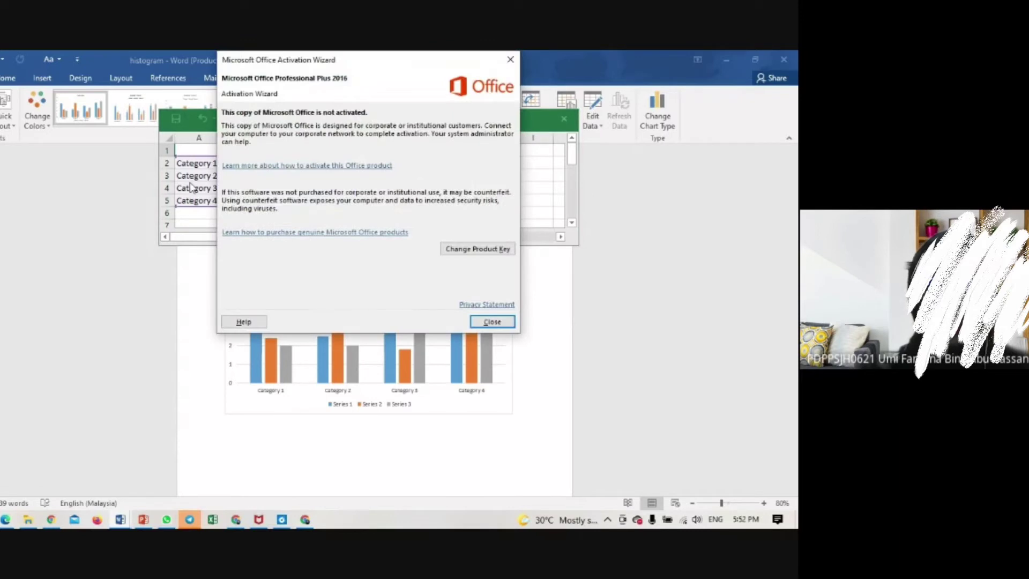
{"action": "left_click", "coordinate": [495, 324]}
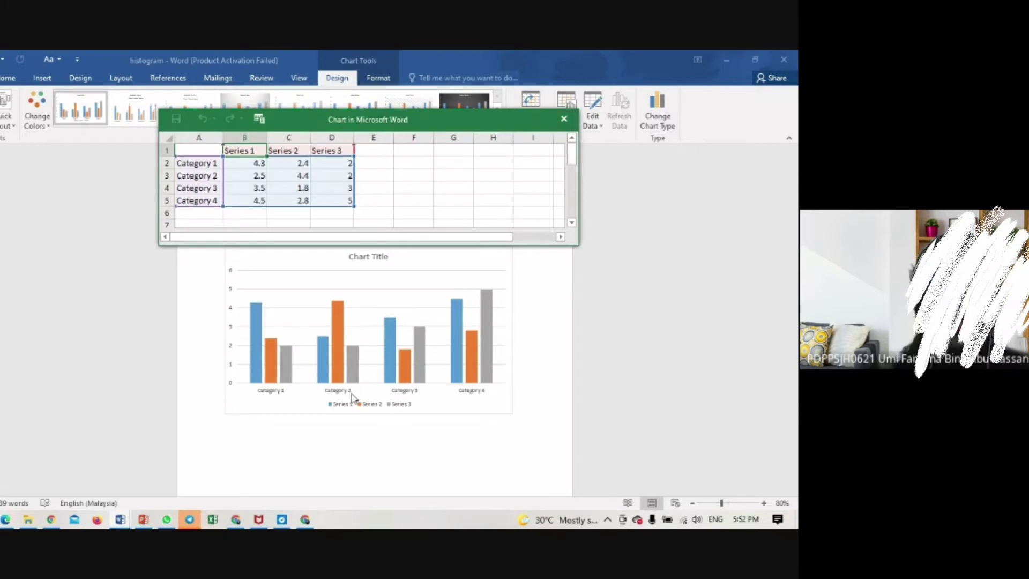
Close the new chart's data sheet and look over the finished histogram and the SKOR, GUNDALAN and KEKERAPAN table above it
{"action": "scroll", "coordinate": [353, 425], "scroll_direction": "up", "scroll_amount": 3}
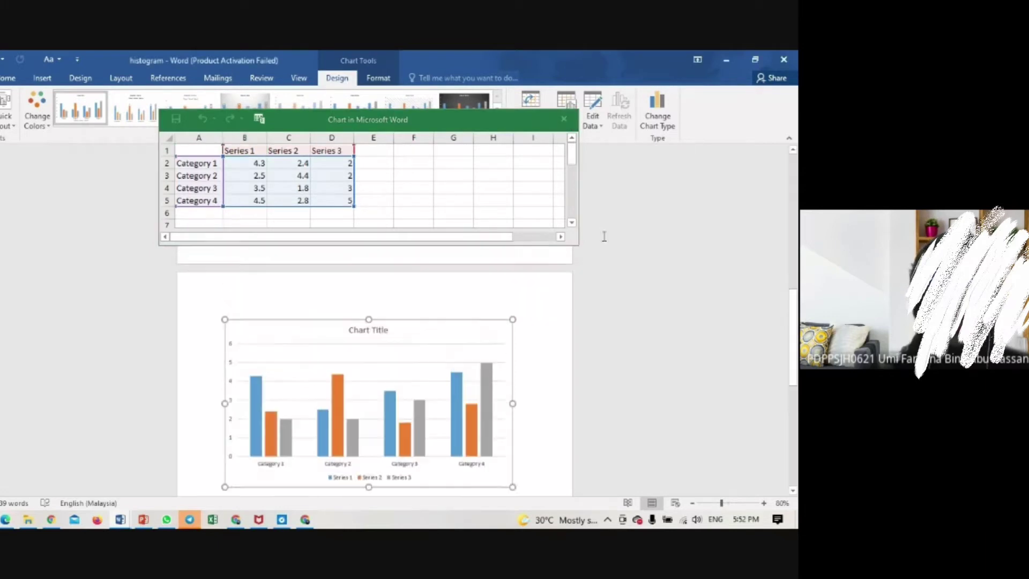
{"action": "left_click", "coordinate": [565, 122]}
{"action": "scroll", "coordinate": [409, 245], "scroll_direction": "up", "scroll_amount": 9}
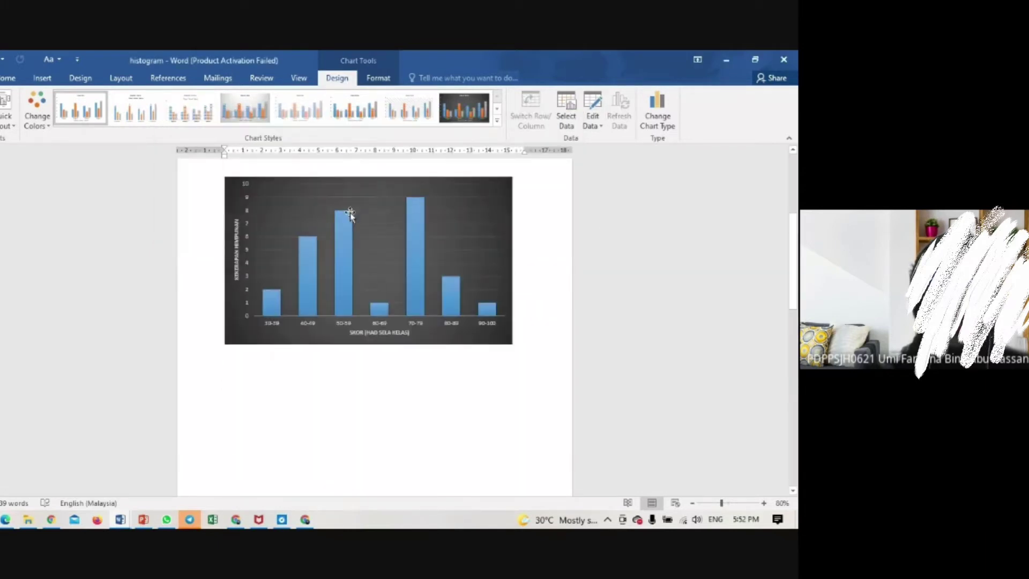
{"action": "scroll", "coordinate": [439, 231], "scroll_direction": "up", "scroll_amount": 7}
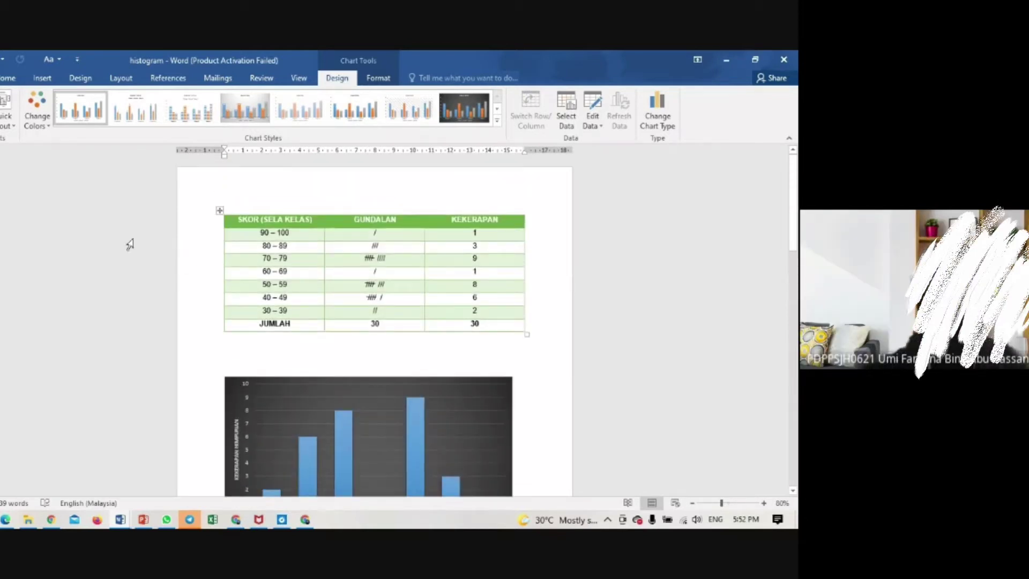
Switch to the LAPORAN UJIAN report, clear the class-interval column selection and view the end of Jadual 3.0
{"action": "left_click", "coordinate": [121, 521]}
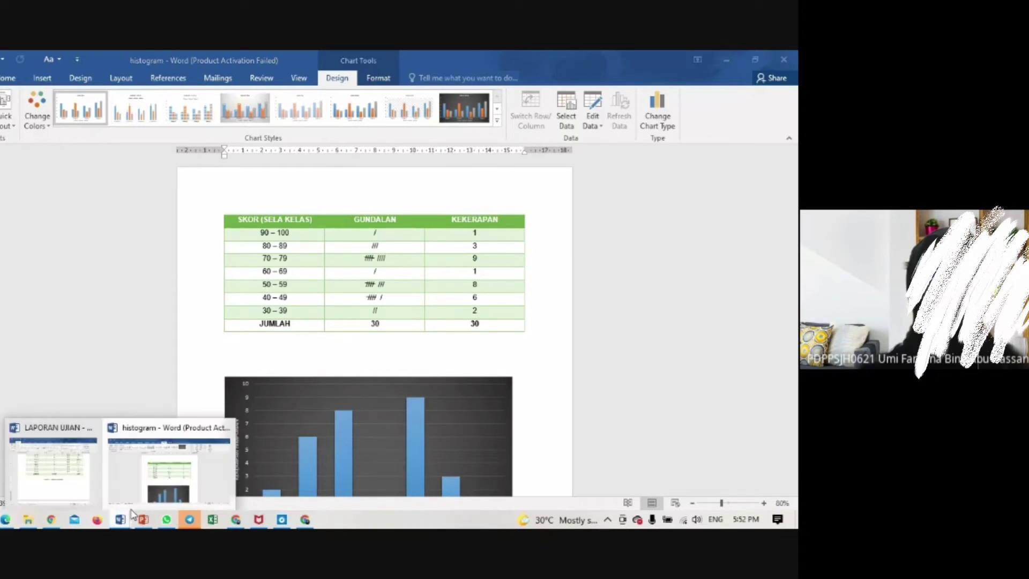
{"action": "left_click", "coordinate": [158, 488]}
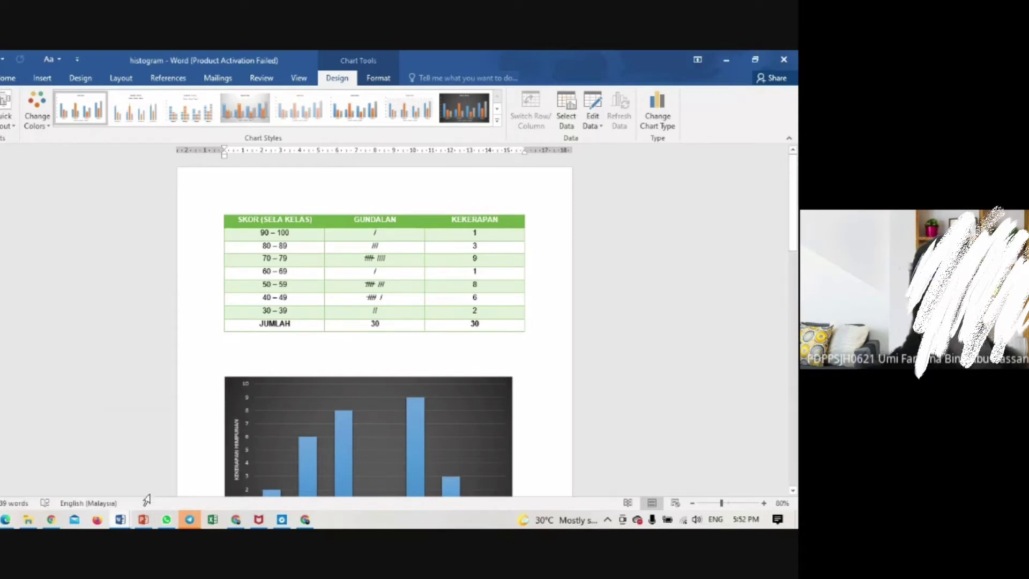
{"action": "left_click", "coordinate": [121, 520]}
{"action": "left_click", "coordinate": [55, 472]}
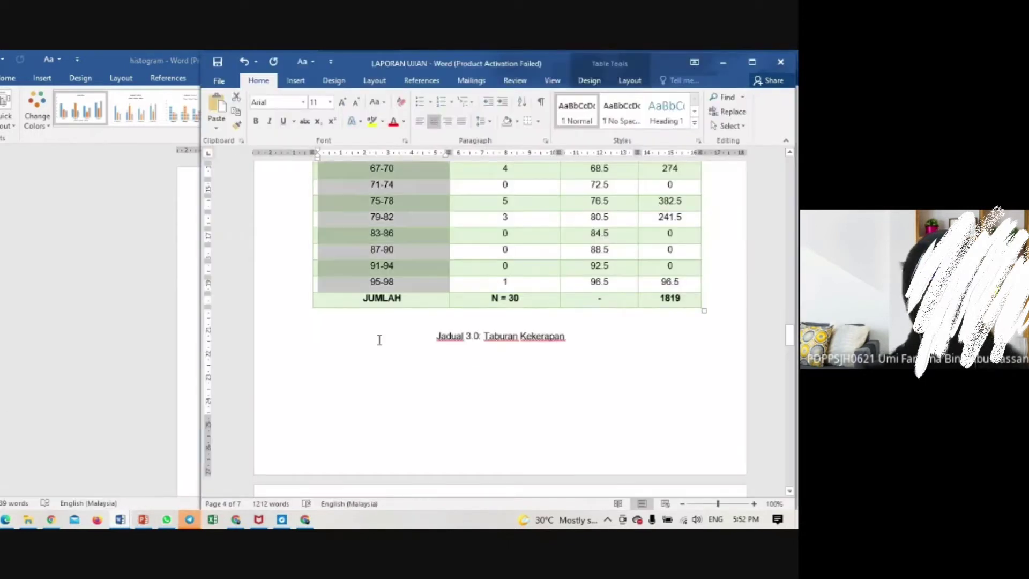
{"action": "left_click", "coordinate": [347, 372]}
{"action": "scroll", "coordinate": [383, 310], "scroll_direction": "up", "scroll_amount": 2}
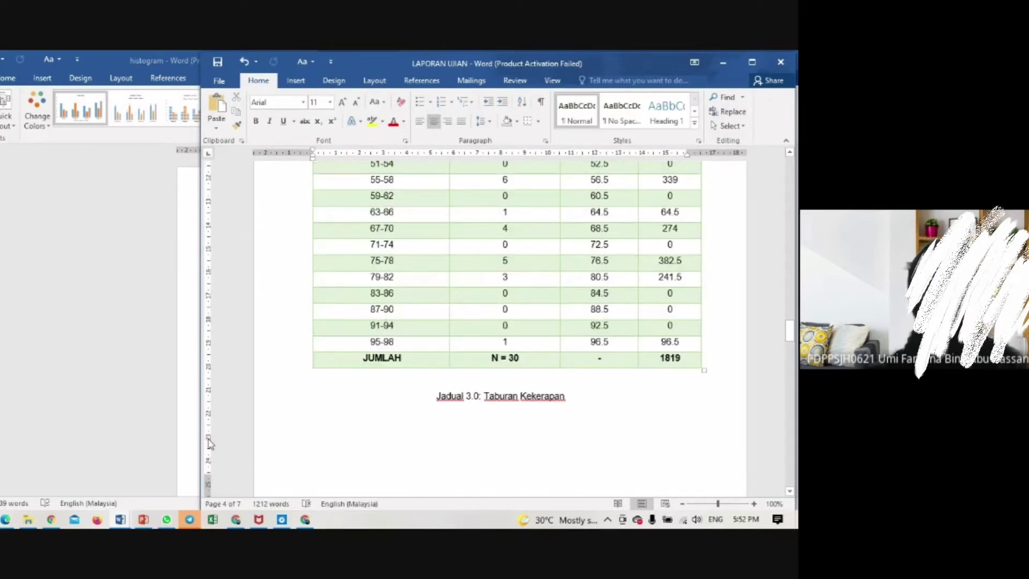
Check the Google Meet call in Chrome and return to the LAPORAN UJIAN report
{"action": "mouse_move", "coordinate": [305, 519]}
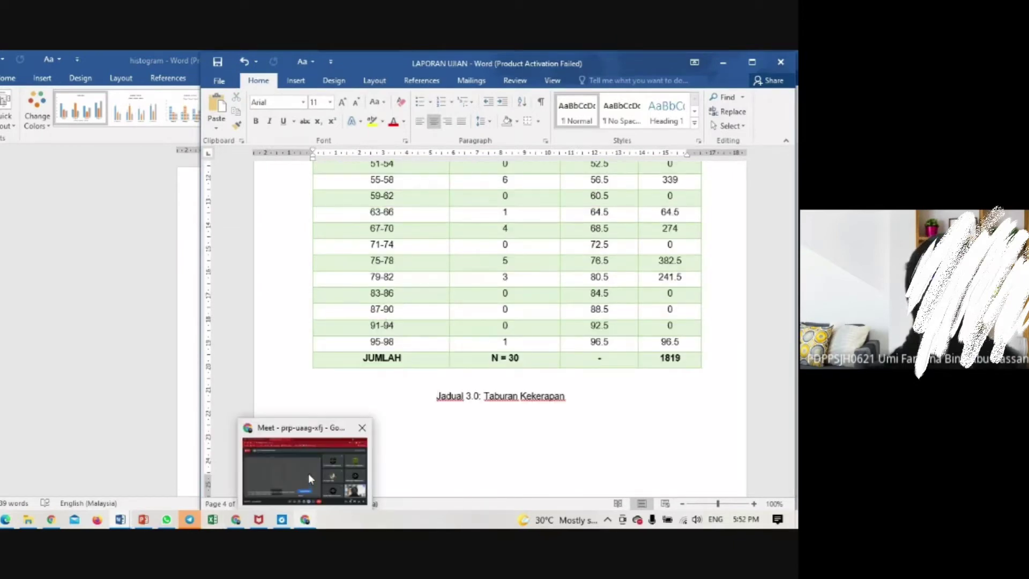
{"action": "left_click", "coordinate": [308, 474]}
{"action": "left_click", "coordinate": [304, 477]}
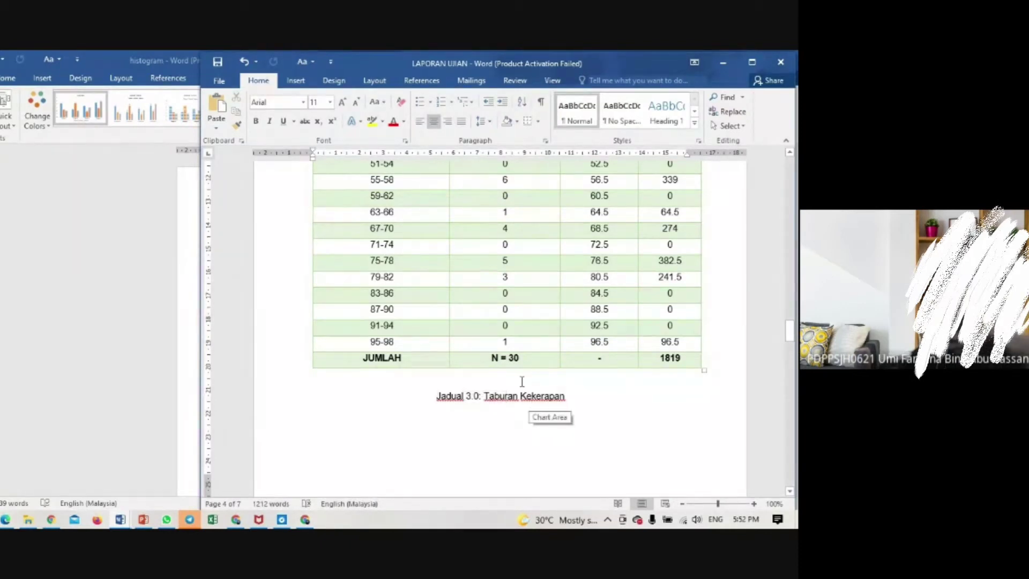
Review section 5.1 from the boxed score list through the frequency table to the Graf 1.0 chart
{"action": "scroll", "coordinate": [523, 388], "scroll_direction": "down", "scroll_amount": 3}
{"action": "scroll", "coordinate": [520, 378], "scroll_direction": "up", "scroll_amount": 10}
{"action": "scroll", "coordinate": [520, 375], "scroll_direction": "up", "scroll_amount": 8}
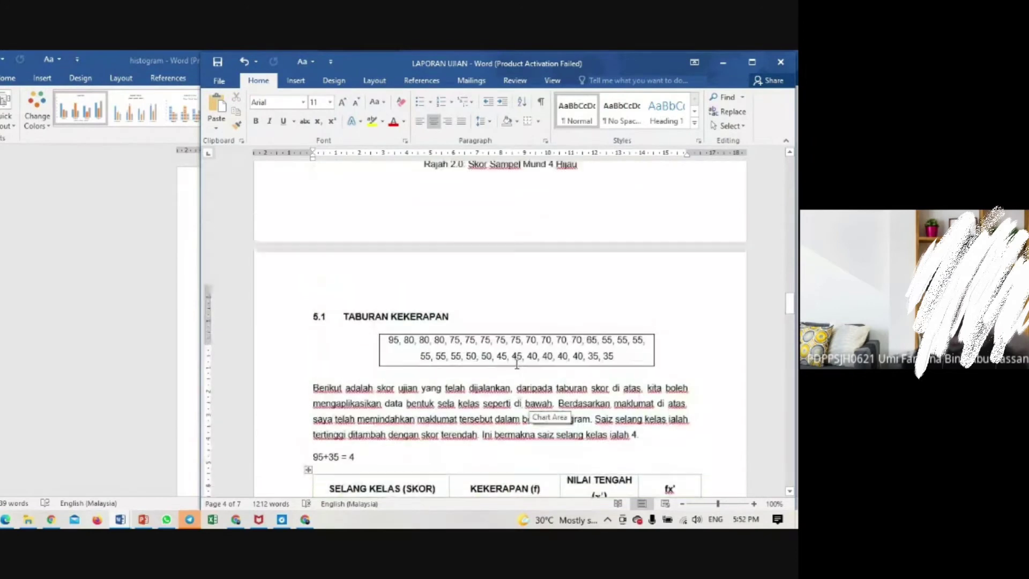
{"action": "scroll", "coordinate": [517, 363], "scroll_direction": "down", "scroll_amount": 10}
{"action": "scroll", "coordinate": [517, 364], "scroll_direction": "down", "scroll_amount": 15}
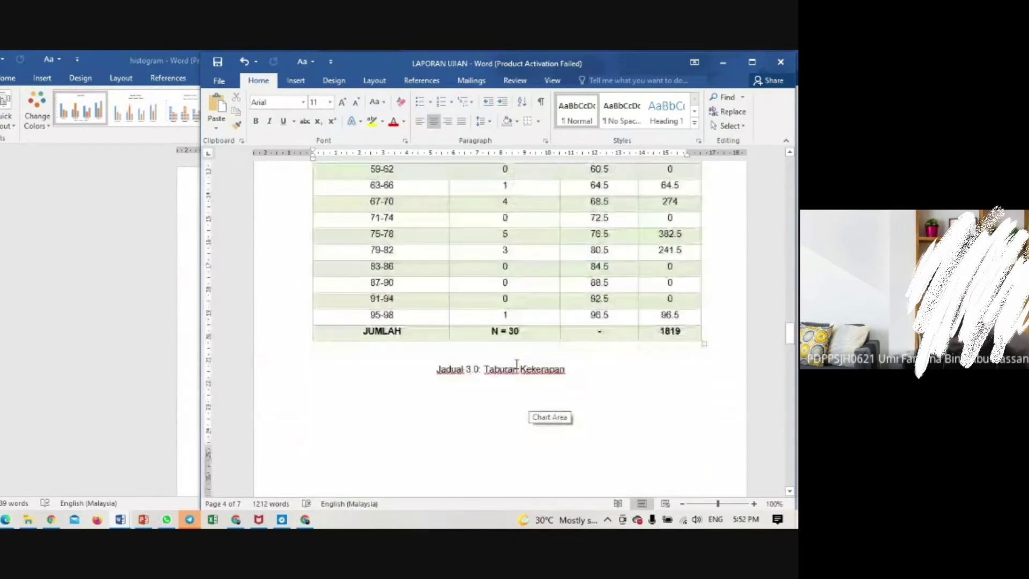
{"action": "scroll", "coordinate": [517, 364], "scroll_direction": "down", "scroll_amount": 3}
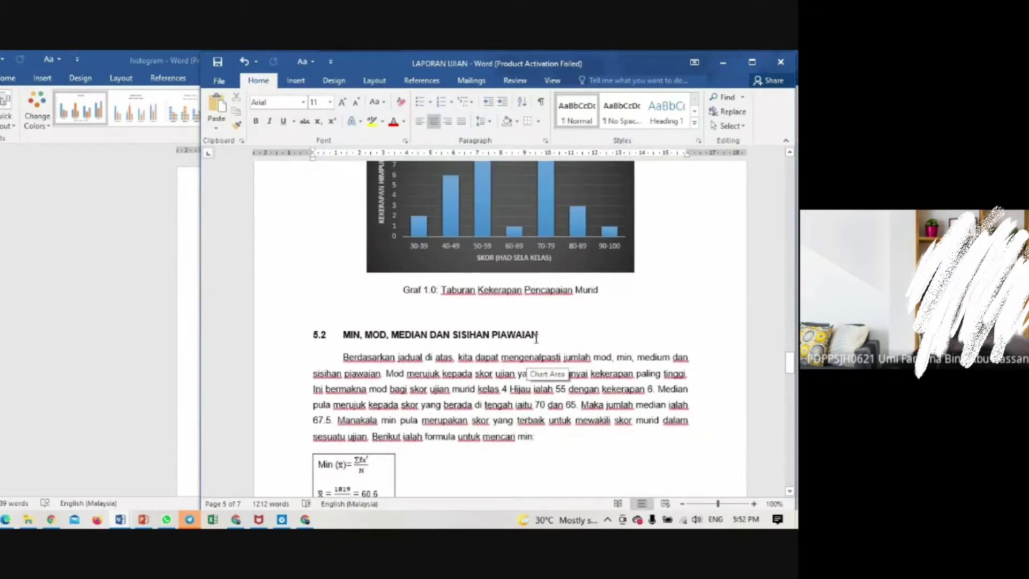
Compare the mode and median explanation in section 5.2 with the boxed list of scores in section 5.1
{"action": "scroll", "coordinate": [536, 338], "scroll_direction": "down", "scroll_amount": 4}
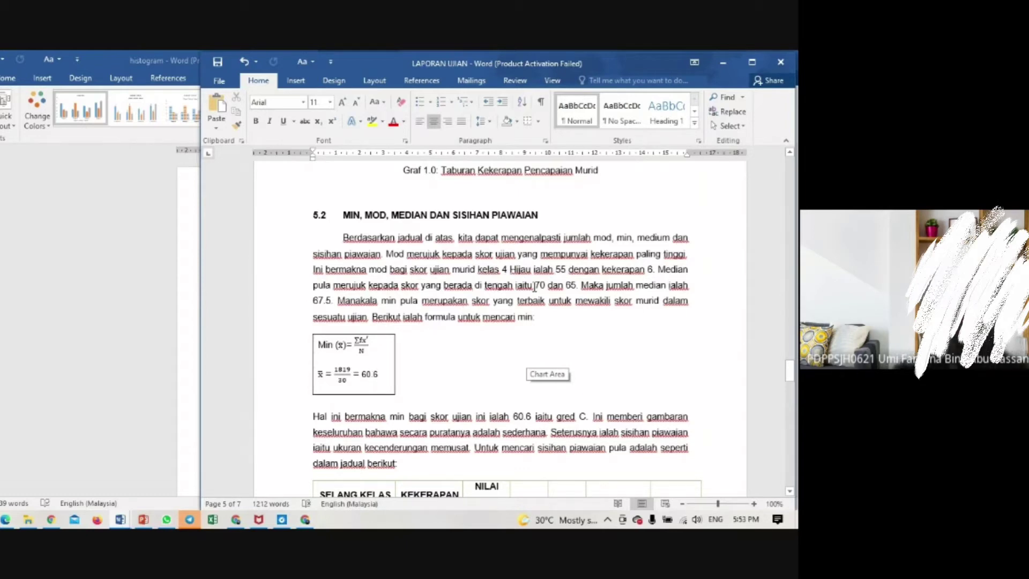
{"action": "scroll", "coordinate": [534, 287], "scroll_direction": "up", "scroll_amount": 3}
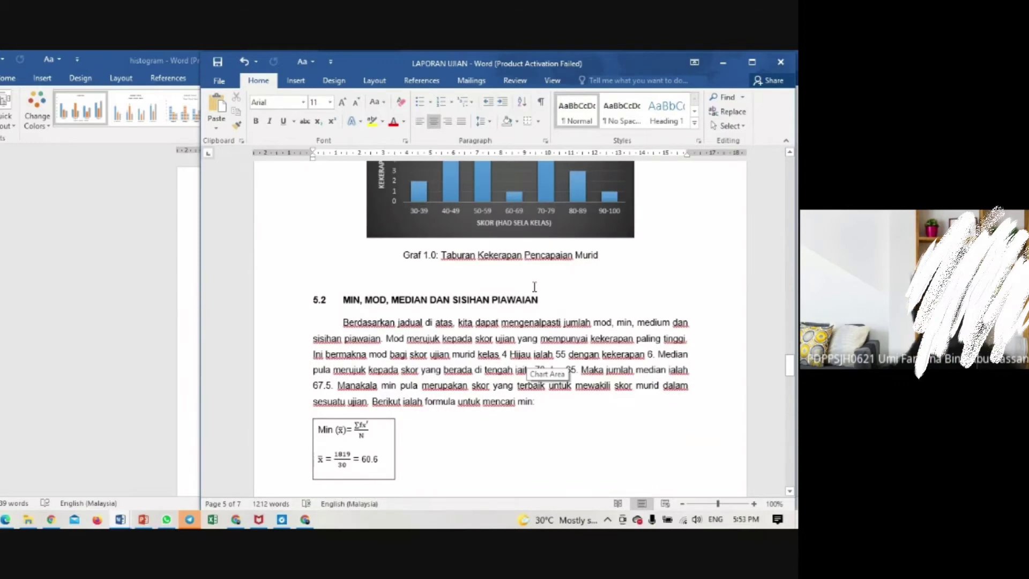
{"action": "scroll", "coordinate": [534, 287], "scroll_direction": "up", "scroll_amount": 10}
{"action": "scroll", "coordinate": [534, 286], "scroll_direction": "up", "scroll_amount": 12}
{"action": "scroll", "coordinate": [610, 288], "scroll_direction": "down", "scroll_amount": 4}
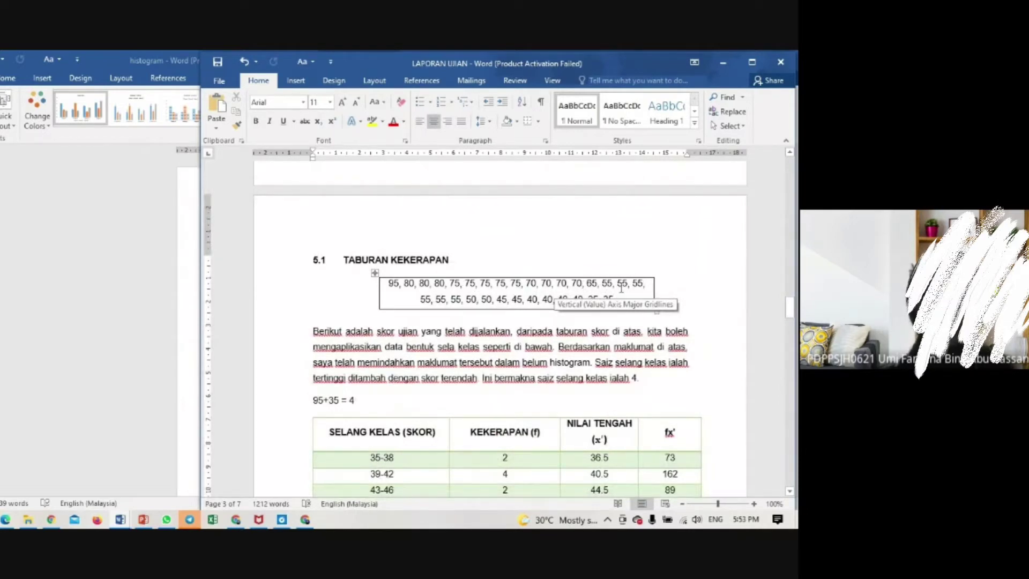
{"action": "scroll", "coordinate": [622, 287], "scroll_direction": "down", "scroll_amount": 3}
{"action": "scroll", "coordinate": [621, 287], "scroll_direction": "down", "scroll_amount": 20}
{"action": "scroll", "coordinate": [616, 290], "scroll_direction": "up", "scroll_amount": 2}
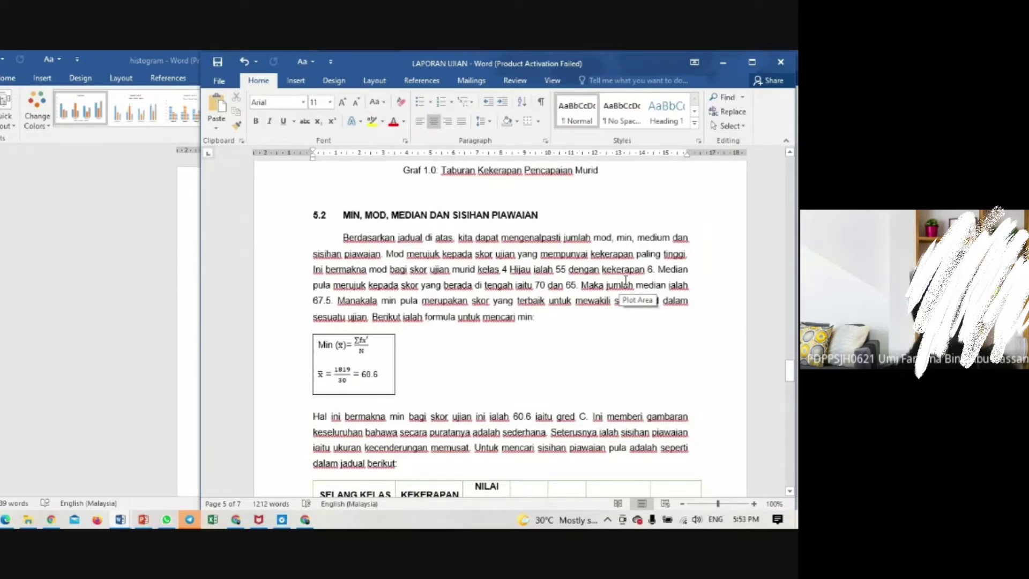
Minimize the histogram document, and recheck the middle scores in section 5.1 against the median explanation in section 5.2
{"action": "left_click", "coordinate": [723, 63]}
{"action": "left_click", "coordinate": [725, 60]}
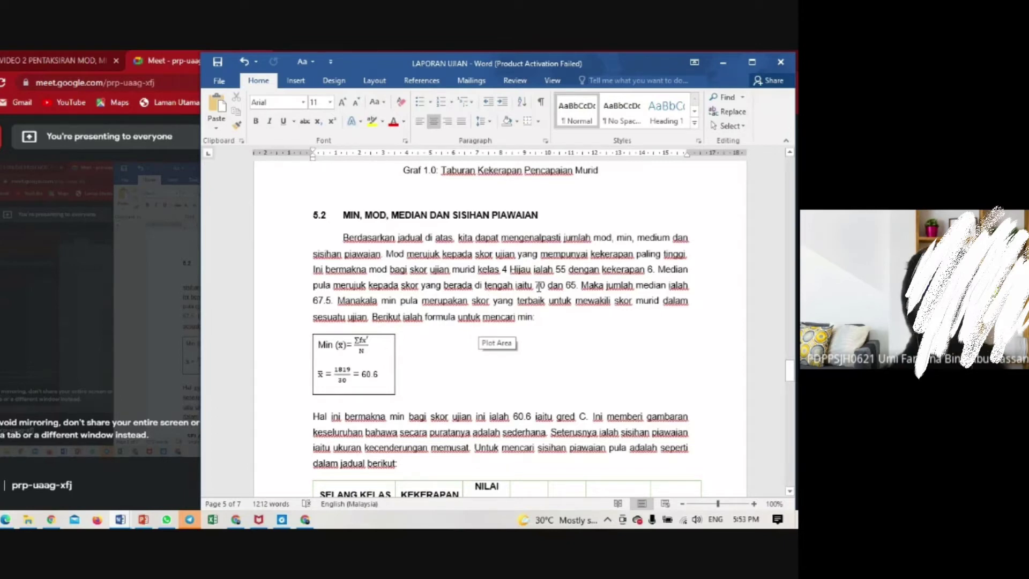
{"action": "scroll", "coordinate": [539, 284], "scroll_direction": "down", "scroll_amount": 1}
{"action": "scroll", "coordinate": [539, 284], "scroll_direction": "up", "scroll_amount": 20}
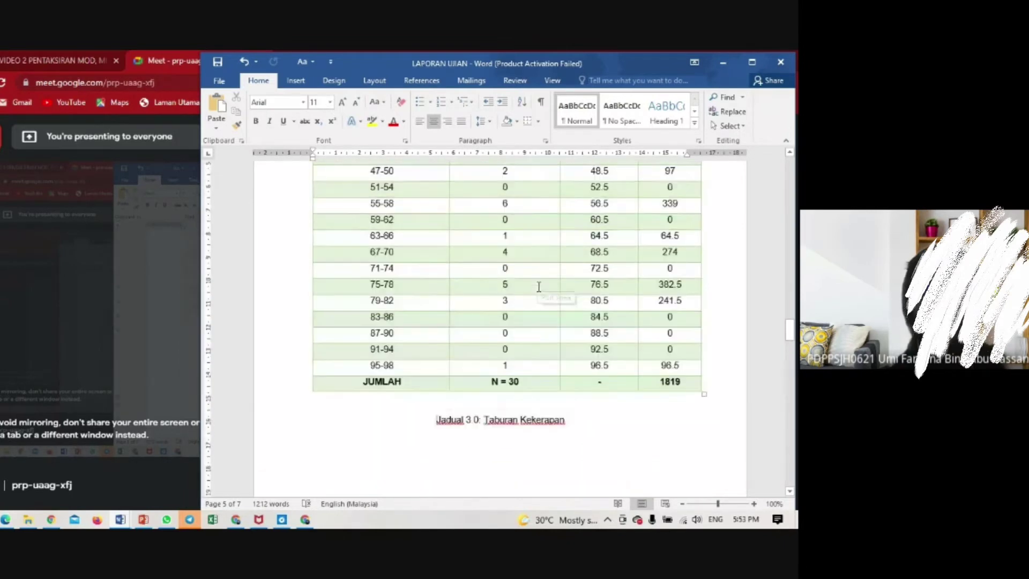
{"action": "scroll", "coordinate": [539, 287], "scroll_direction": "up", "scroll_amount": 12}
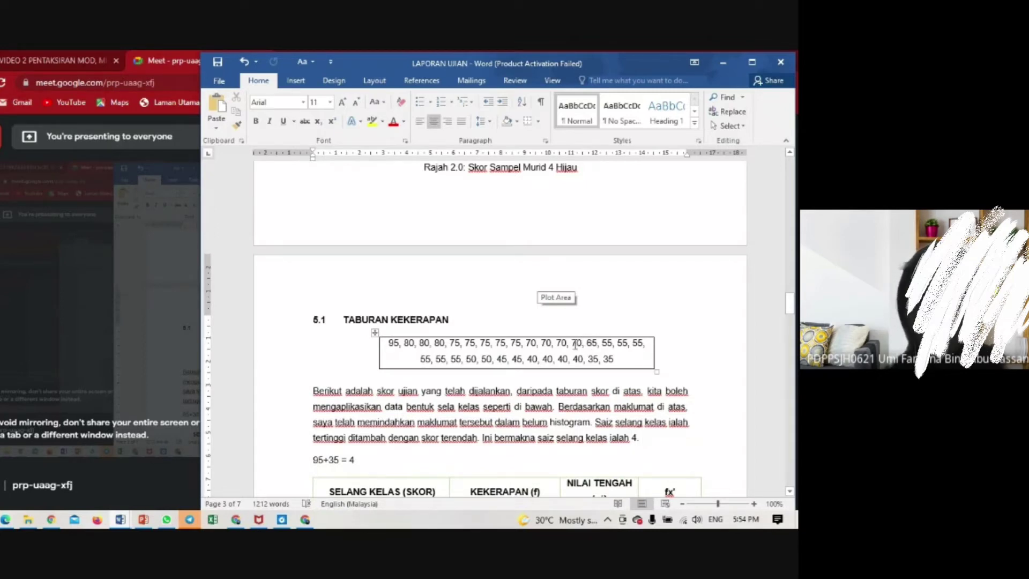
{"action": "scroll", "coordinate": [574, 343], "scroll_direction": "down", "scroll_amount": 10}
{"action": "scroll", "coordinate": [575, 344], "scroll_direction": "down", "scroll_amount": 15}
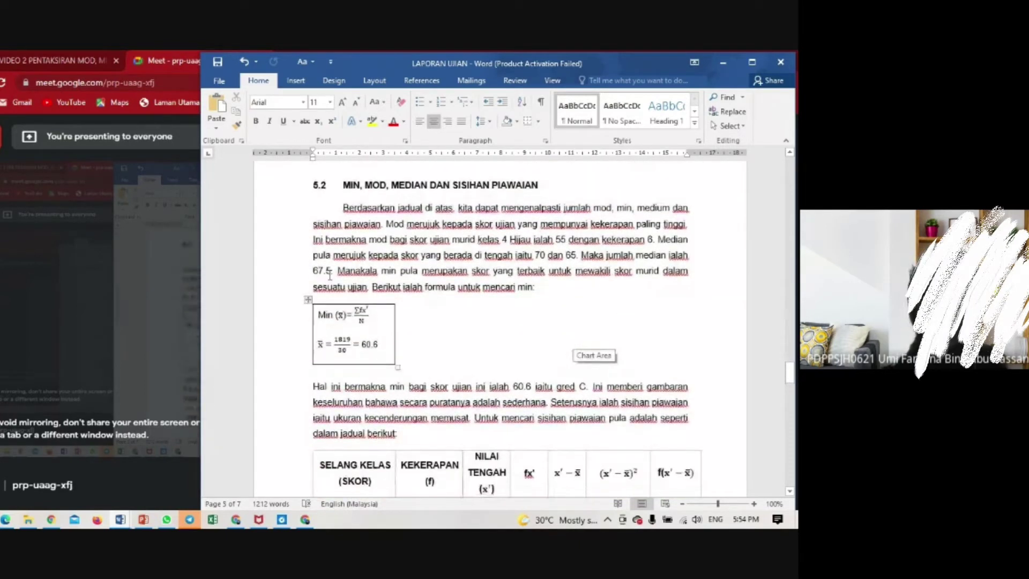
Highlight the median value 67.5 in the section 5.2 paragraph to point it out, and clear the selection
{"action": "left_click_drag", "start_coordinate": [315, 270], "coordinate": [337, 267]}
{"action": "left_click", "coordinate": [345, 279]}
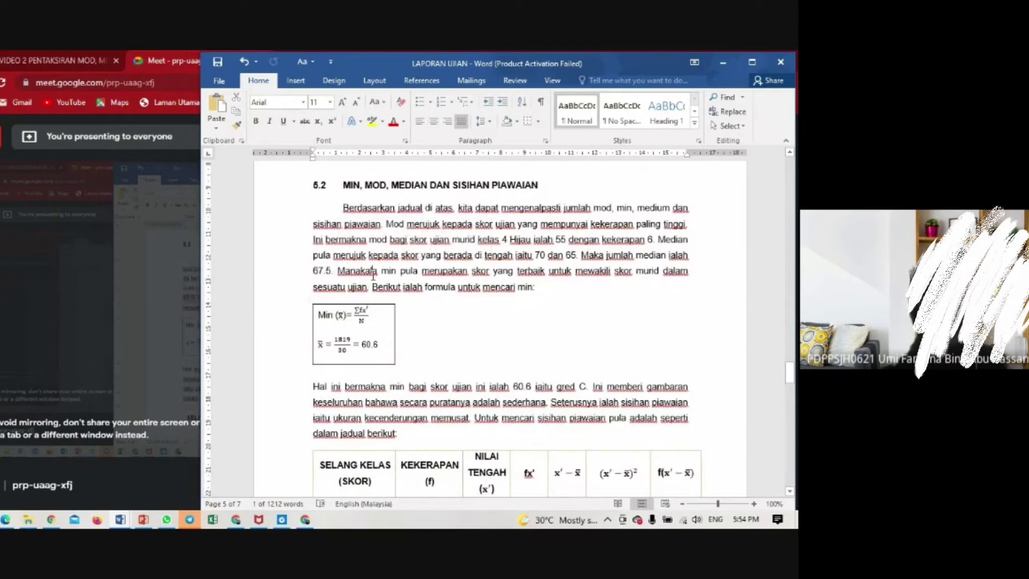
{"action": "left_click_drag", "start_coordinate": [314, 276], "coordinate": [338, 272]}
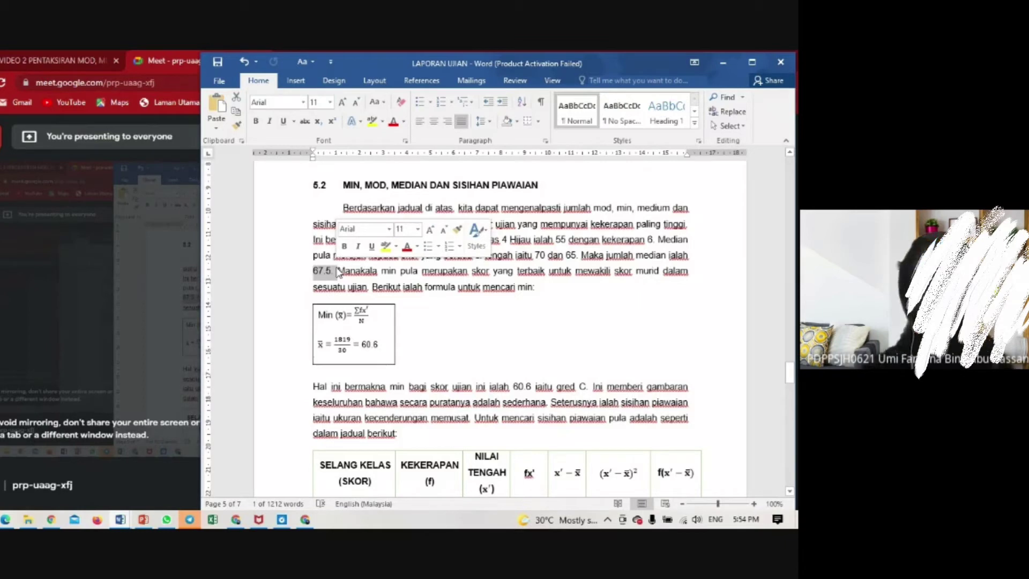
{"action": "left_click", "coordinate": [378, 272]}
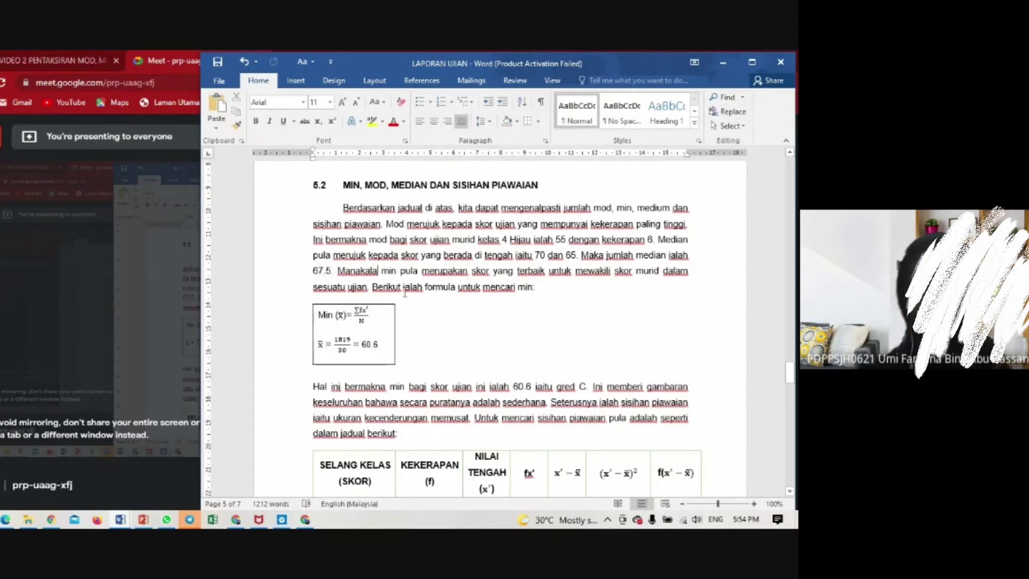
Maximize the LAPORAN UJIAN window and open the Ink Equation editor for a handwritten formula
{"action": "left_click", "coordinate": [296, 81]}
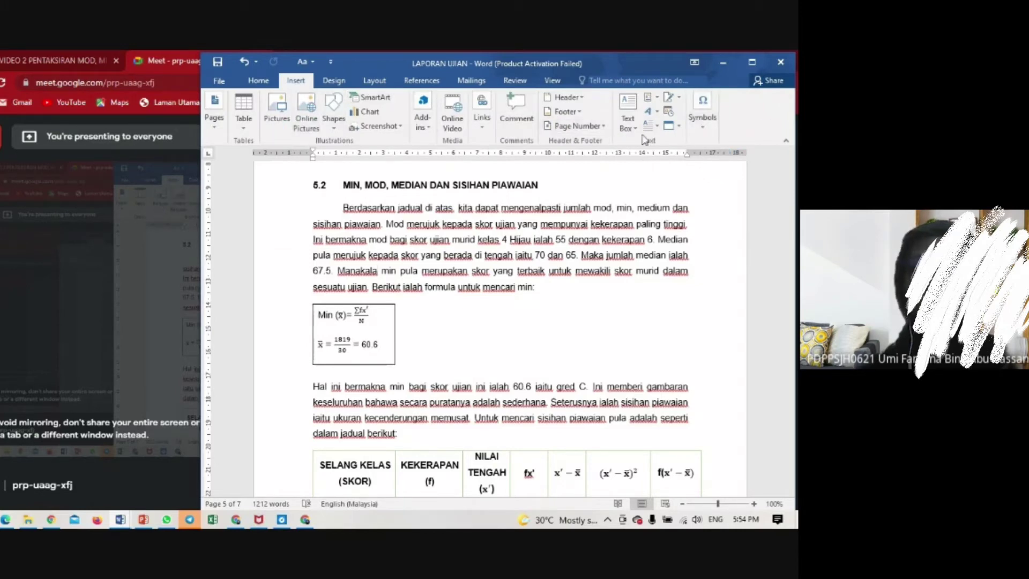
{"action": "left_click", "coordinate": [752, 63]}
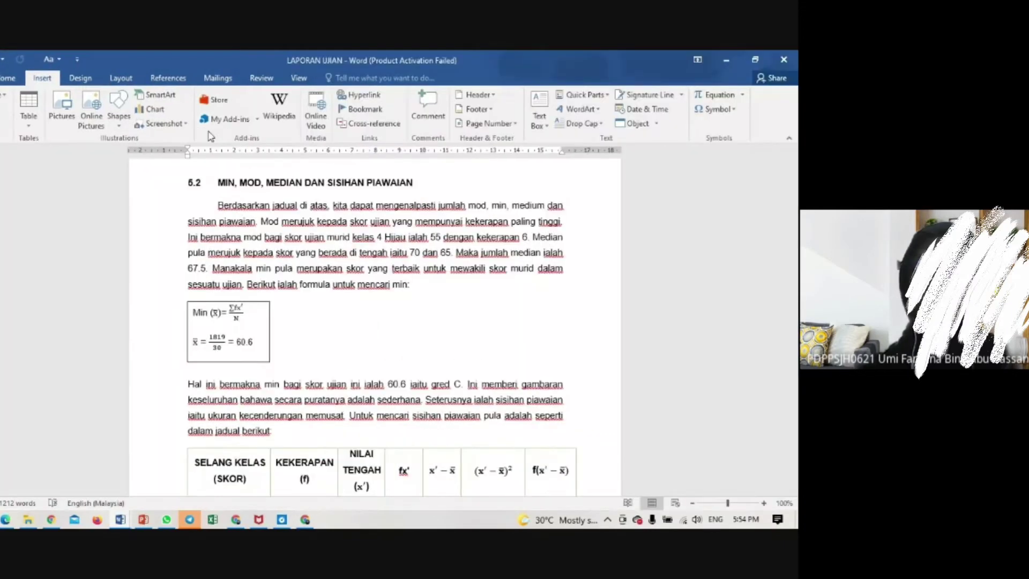
{"action": "left_click", "coordinate": [742, 95]}
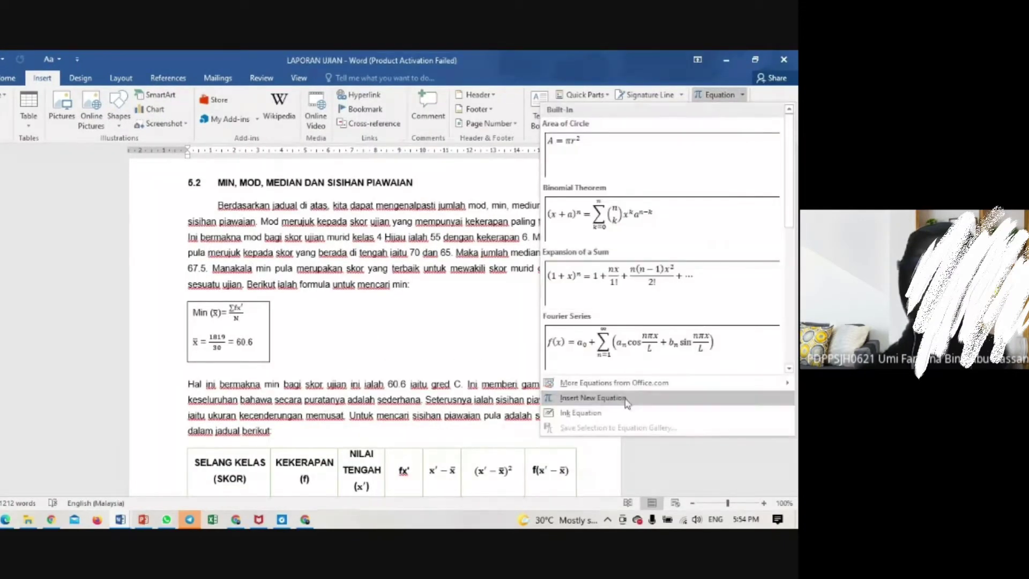
{"action": "left_click", "coordinate": [601, 414]}
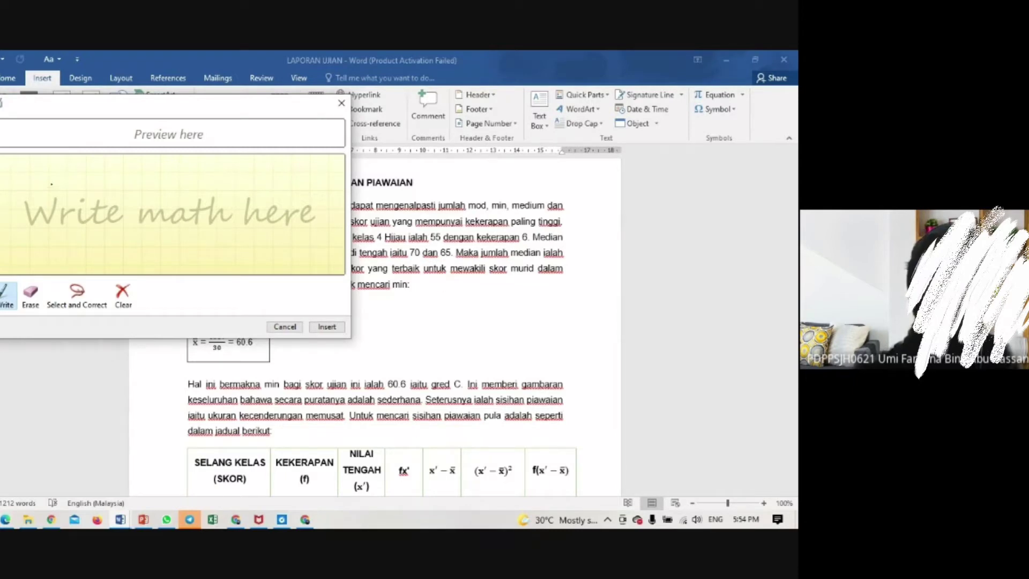
Handwrite the fraction ∑fx' over N, insert it into the section 5.2 paragraph, and remove the inserted equation
{"action": "mouse_move", "coordinate": [54, 184]}
{"action": "left_mouse_down"}
{"action": "mouse_move", "coordinate": [92, 182]}
{"action": "mouse_move", "coordinate": [84, 197]}
{"action": "left_mouse_up"}
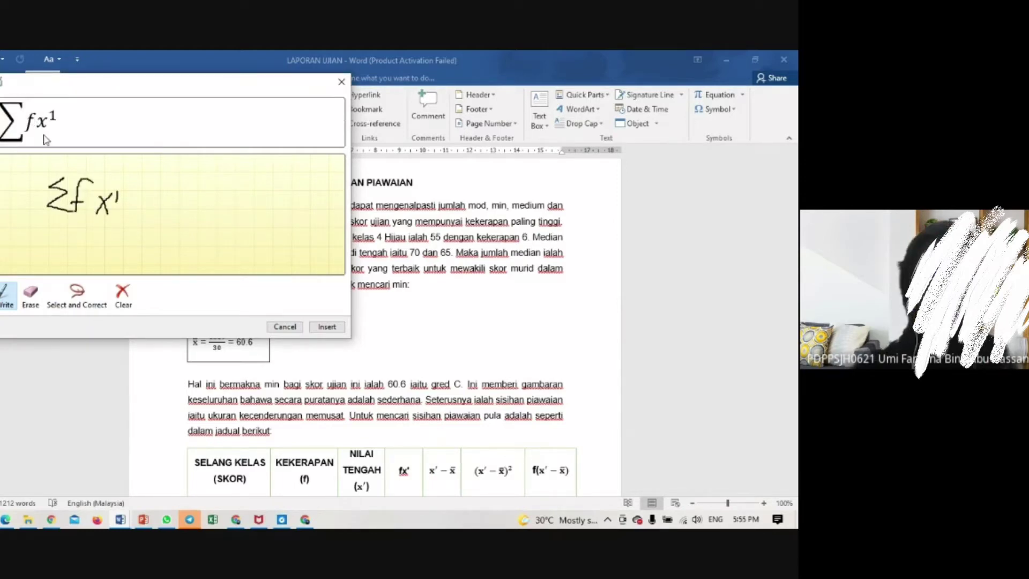
{"action": "mouse_move", "coordinate": [82, 231]}
{"action": "left_mouse_down"}
{"action": "mouse_move", "coordinate": [148, 233]}
{"action": "mouse_move", "coordinate": [92, 260]}
{"action": "mouse_move", "coordinate": [102, 258]}
{"action": "left_mouse_up"}
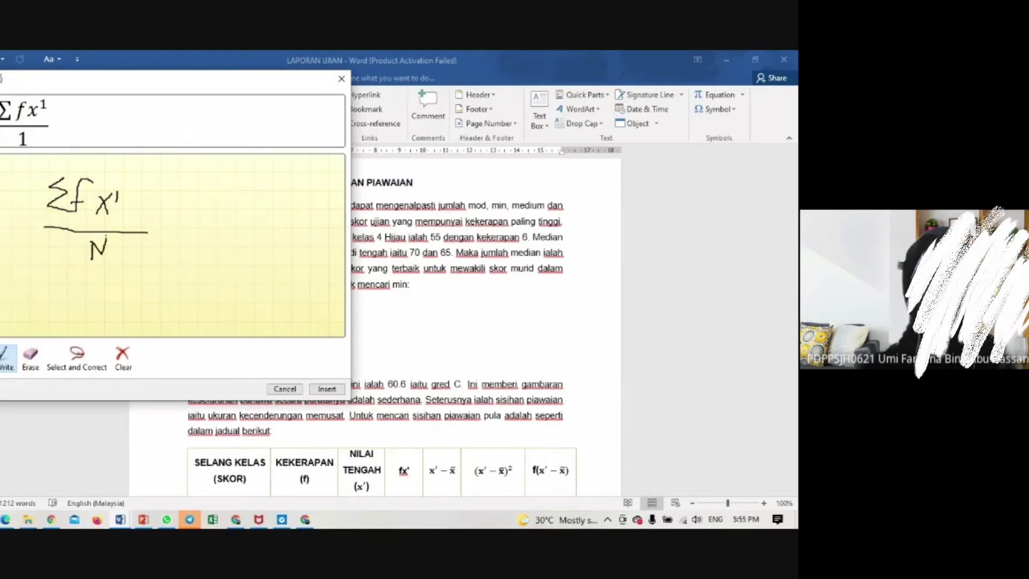
{"action": "left_click", "coordinate": [327, 389]}
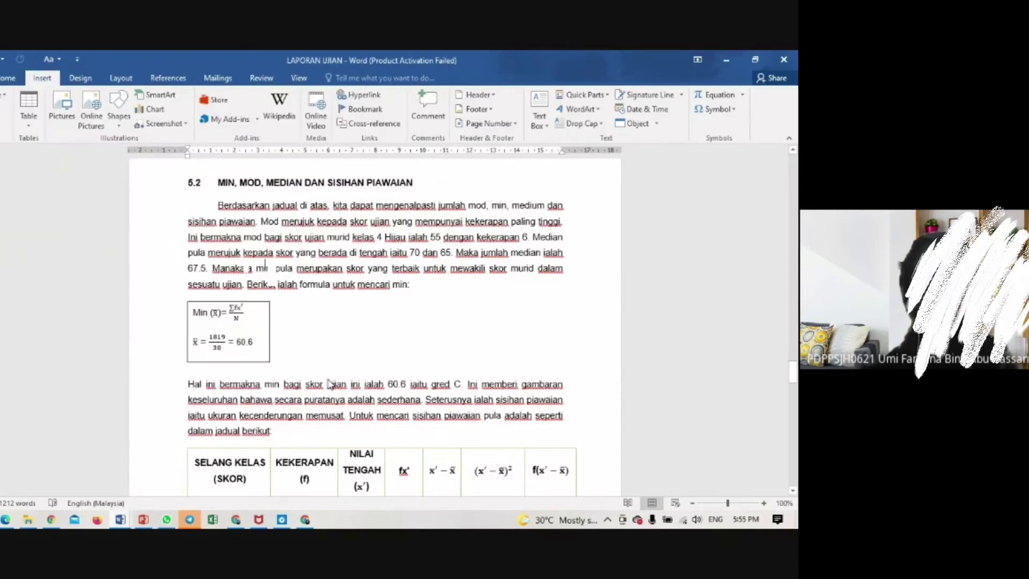
{"action": "key", "text": "BackSpace"}
{"action": "left_click", "coordinate": [307, 328]}
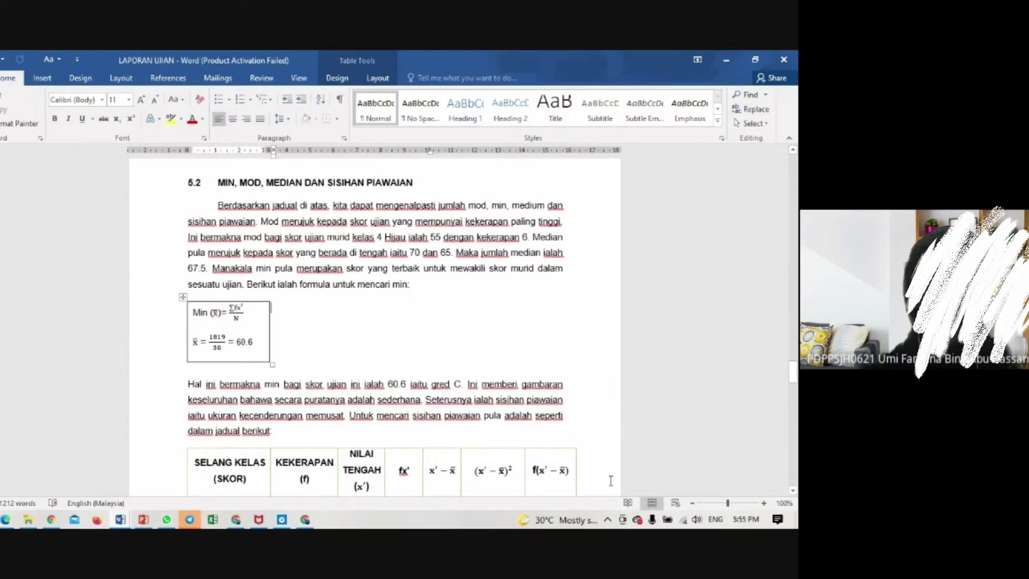
Enlarge the report view to 170% and examine the boxed Min formula in section 5.2
{"action": "left_click", "coordinate": [764, 503]}
{"action": "left_click", "coordinate": [764, 503]}
{"action": "left_click", "coordinate": [764, 503]}
{"action": "left_click", "coordinate": [763, 503]}
{"action": "left_click", "coordinate": [763, 502]}
{"action": "left_click", "coordinate": [763, 503]}
{"action": "left_click", "coordinate": [764, 503]}
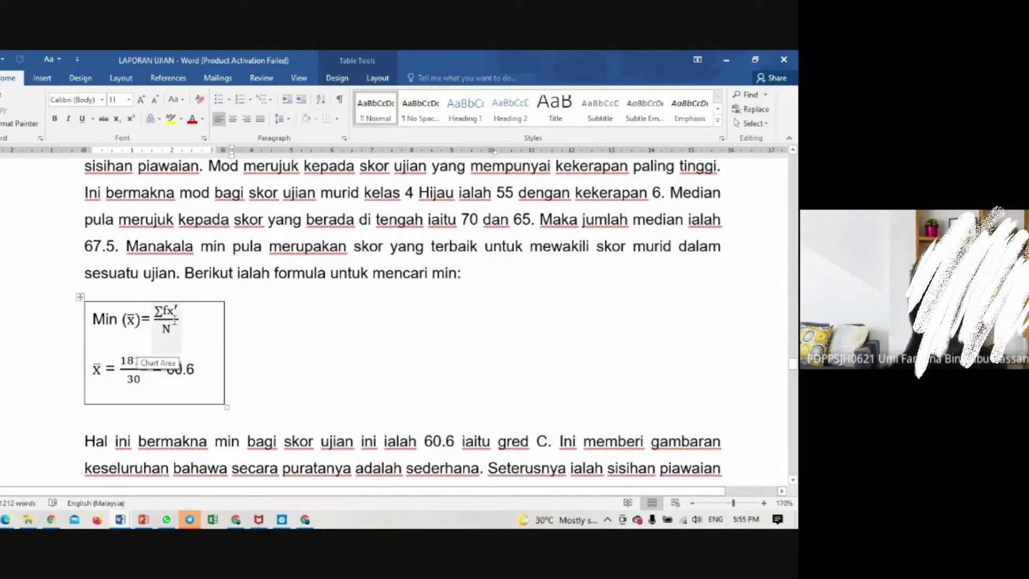
Compare the total row of the Jadual 3.0 frequency table with the boxed Min calculation in section 5.2
{"action": "scroll", "coordinate": [622, 320], "scroll_direction": "up", "scroll_amount": 3}
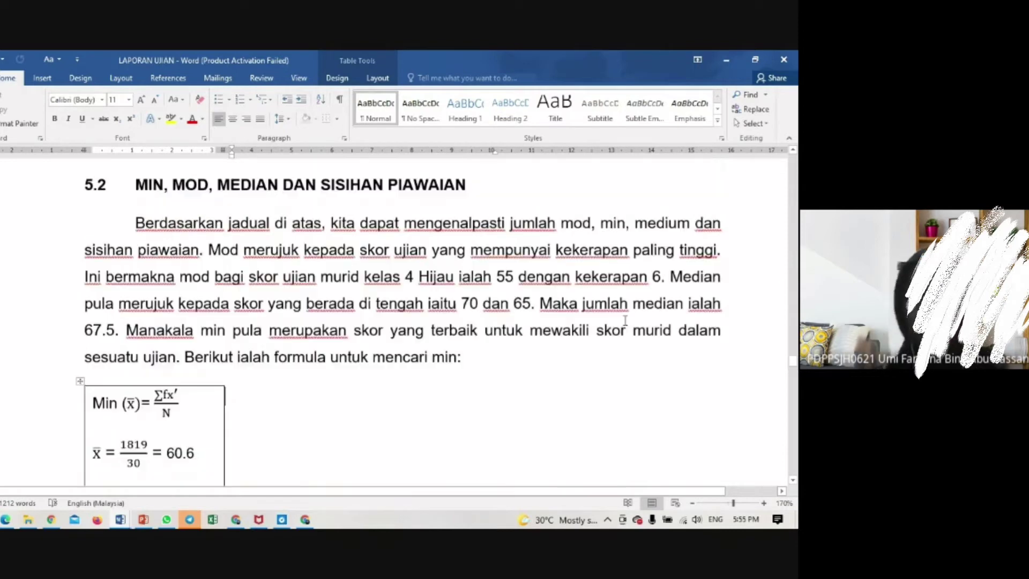
{"action": "scroll", "coordinate": [625, 320], "scroll_direction": "up", "scroll_amount": 5}
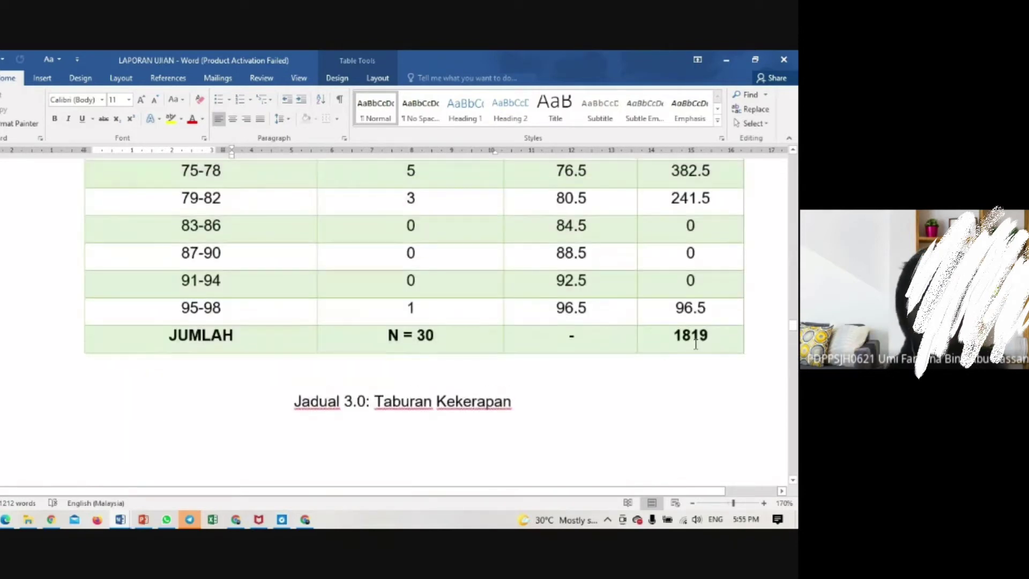
{"action": "scroll", "coordinate": [161, 314], "scroll_direction": "down", "scroll_amount": 10}
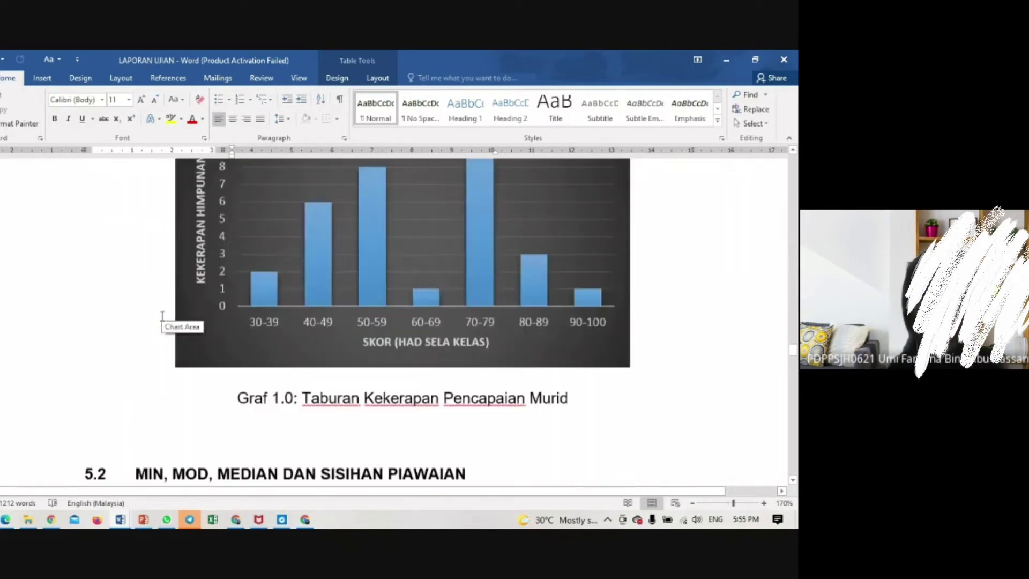
{"action": "scroll", "coordinate": [162, 315], "scroll_direction": "down", "scroll_amount": 12}
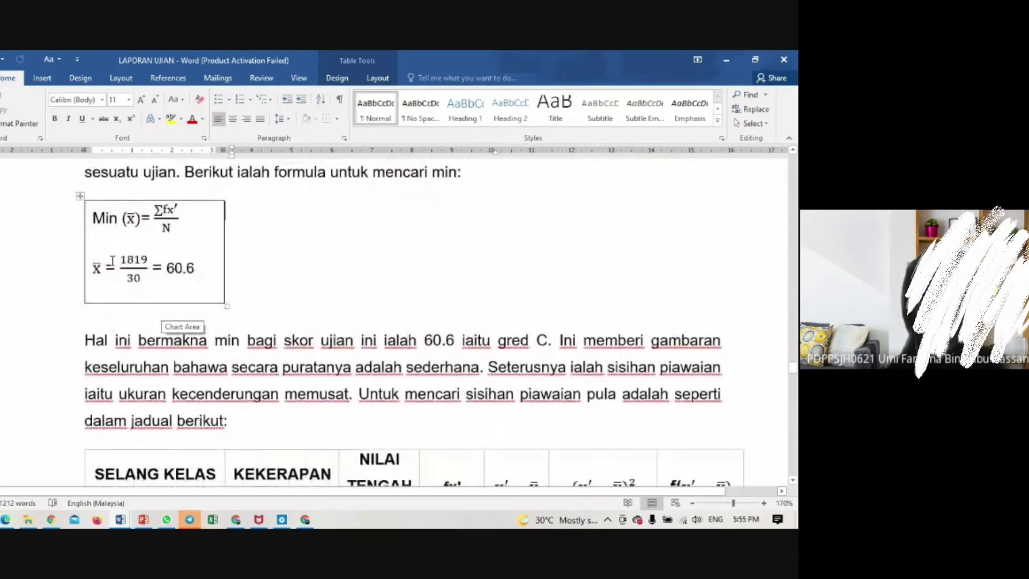
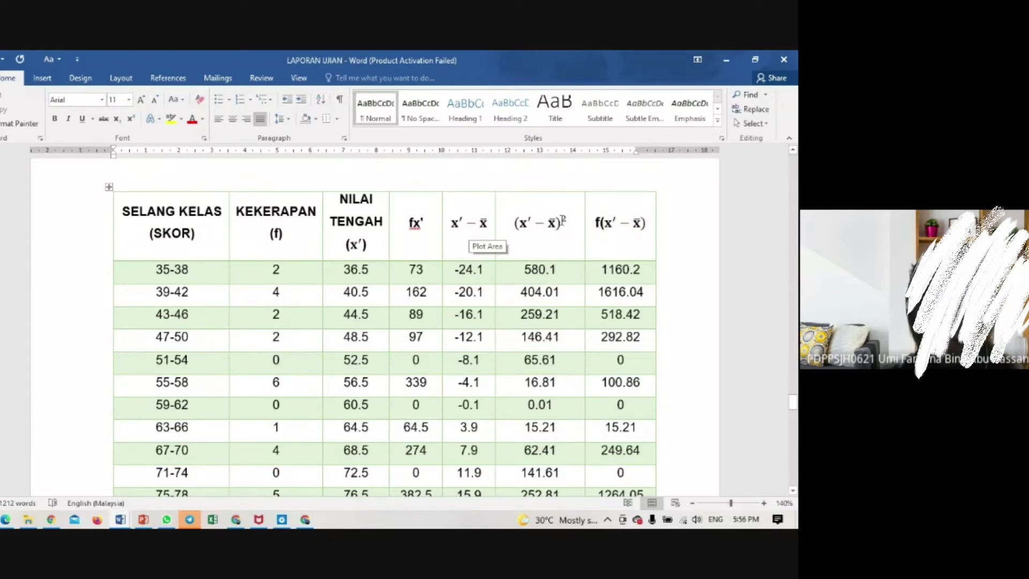
Add the exponent 2 to the last column header of the standard deviation table so it reads f(x′ − x̄)²
{"action": "left_click", "coordinate": [645, 224]}
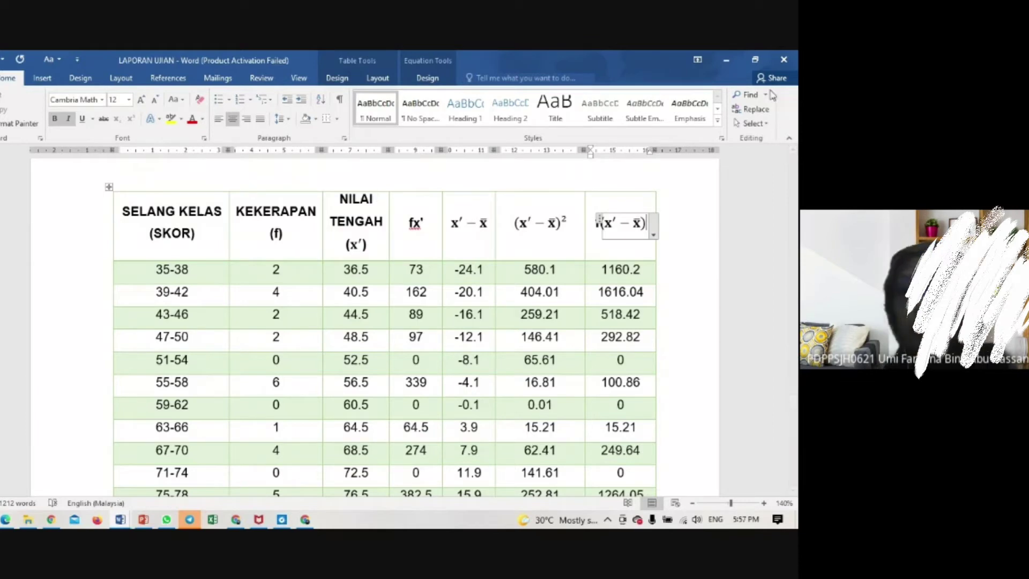
{"action": "left_click", "coordinate": [45, 78]}
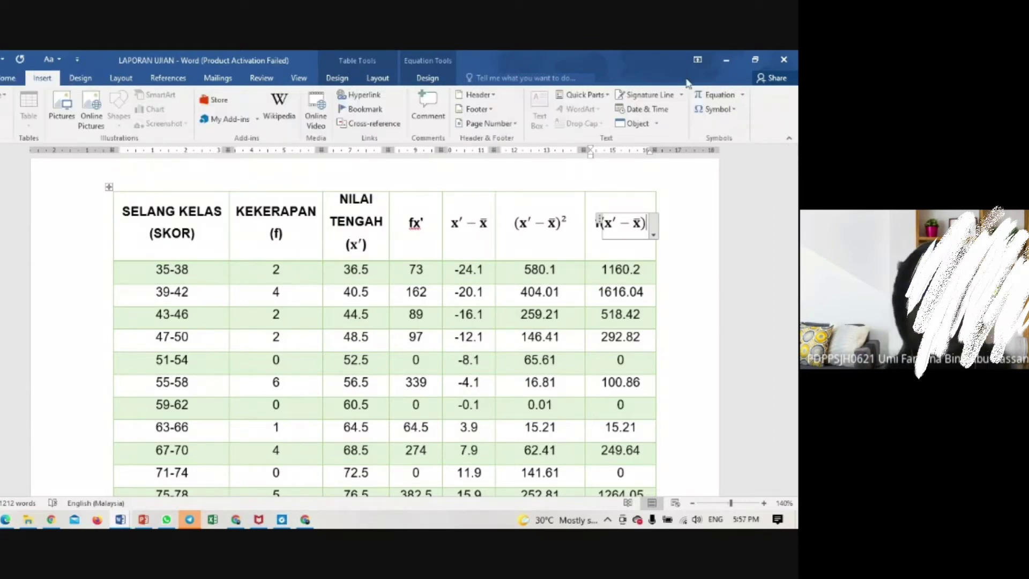
{"action": "left_click", "coordinate": [742, 95]}
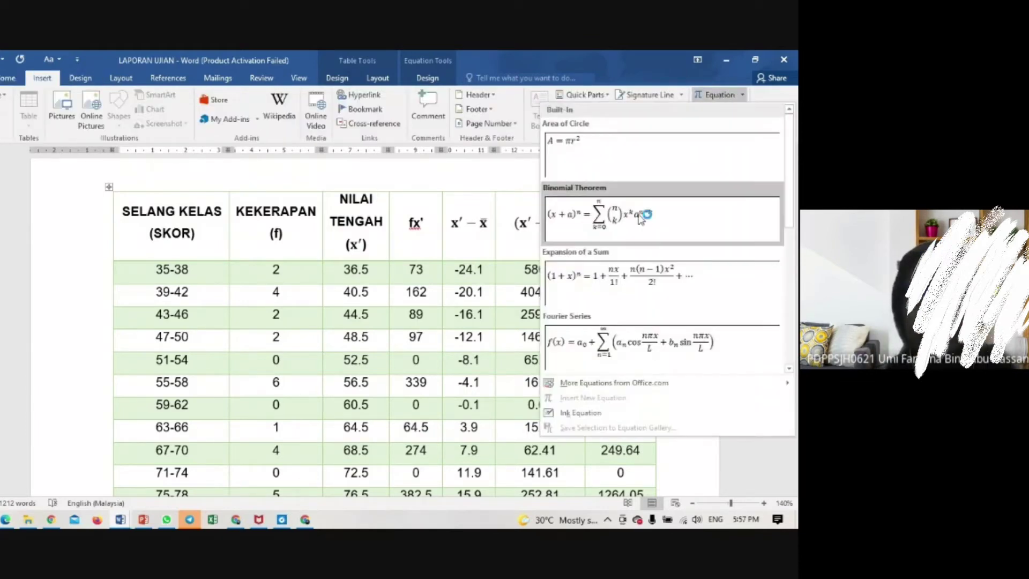
{"action": "left_click", "coordinate": [705, 94]}
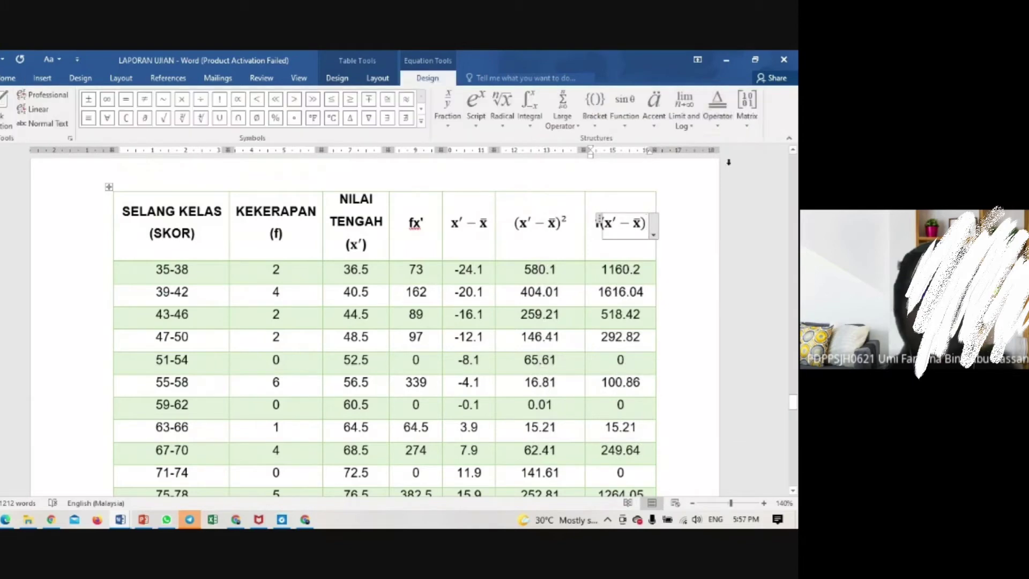
{"action": "left_click", "coordinate": [42, 78]}
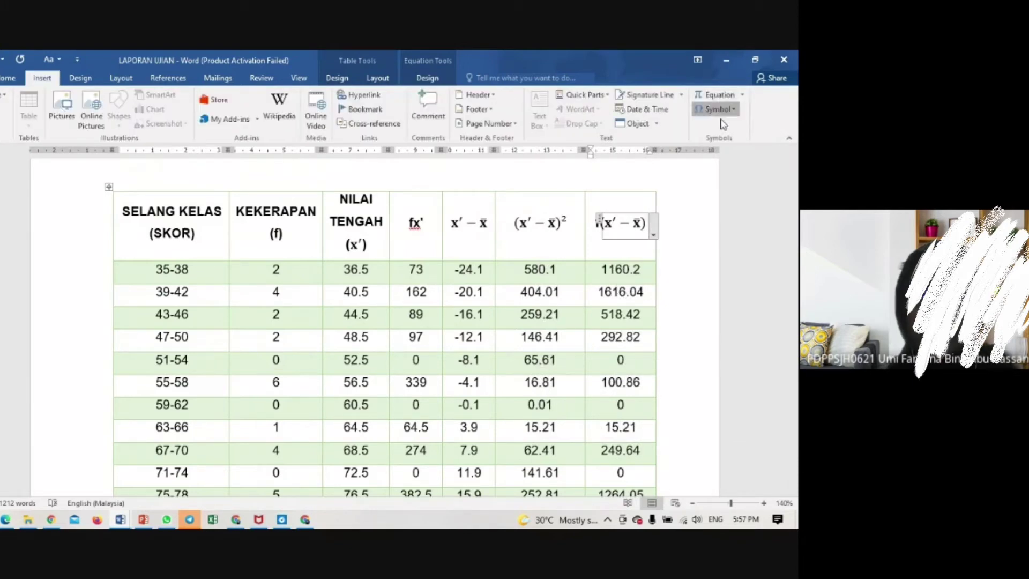
{"action": "left_click", "coordinate": [721, 113]}
{"action": "left_click", "coordinate": [683, 229]}
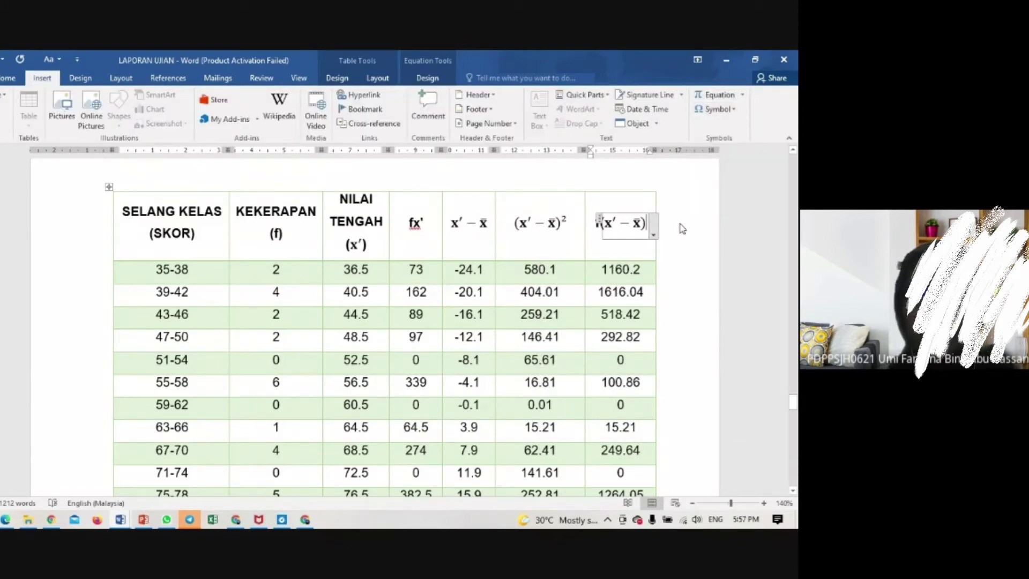
{"action": "type", "text": "^2"}
{"action": "left_click", "coordinate": [678, 275]}
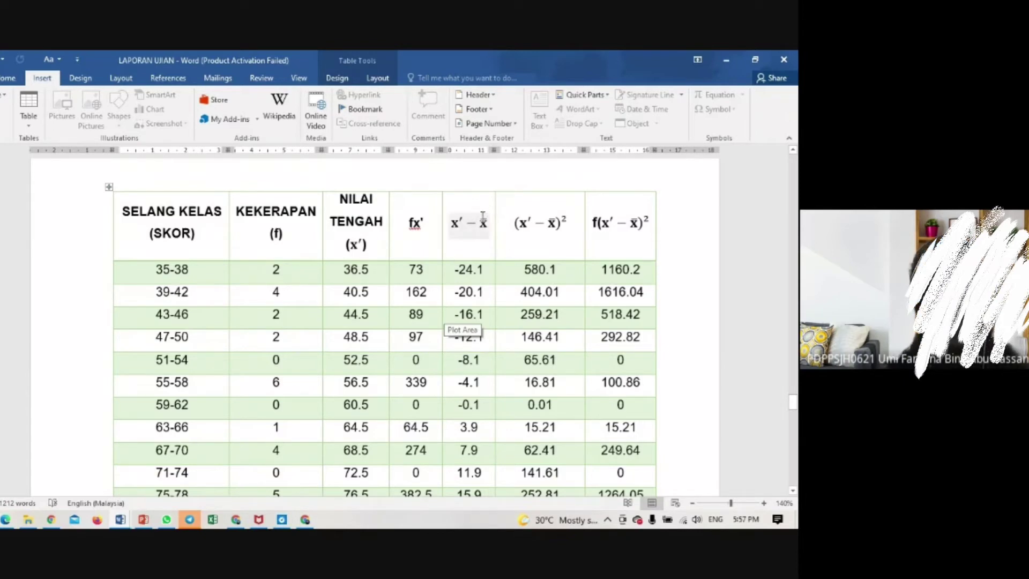
Examine the boxed Min formula alongside the x′, x′ − x̄ and (x′ − x̄)² columns of the standard deviation table
{"action": "scroll", "coordinate": [212, 258], "scroll_direction": "up", "scroll_amount": 6}
{"action": "scroll", "coordinate": [212, 257], "scroll_direction": "up", "scroll_amount": 4}
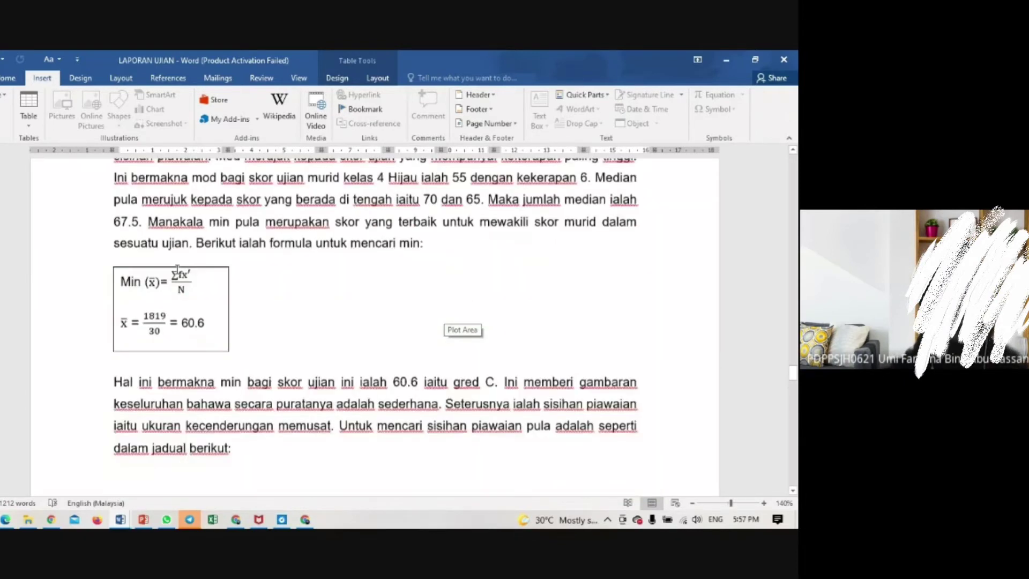
{"action": "scroll", "coordinate": [469, 296], "scroll_direction": "down", "scroll_amount": 10}
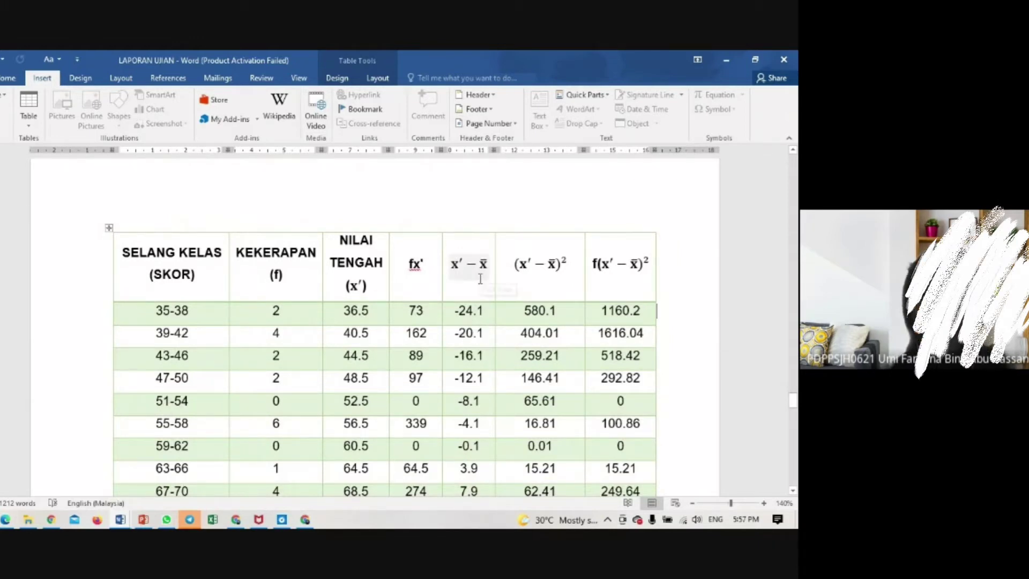
{"action": "scroll", "coordinate": [482, 271], "scroll_direction": "down", "scroll_amount": 1}
{"action": "scroll", "coordinate": [480, 277], "scroll_direction": "down", "scroll_amount": 1}
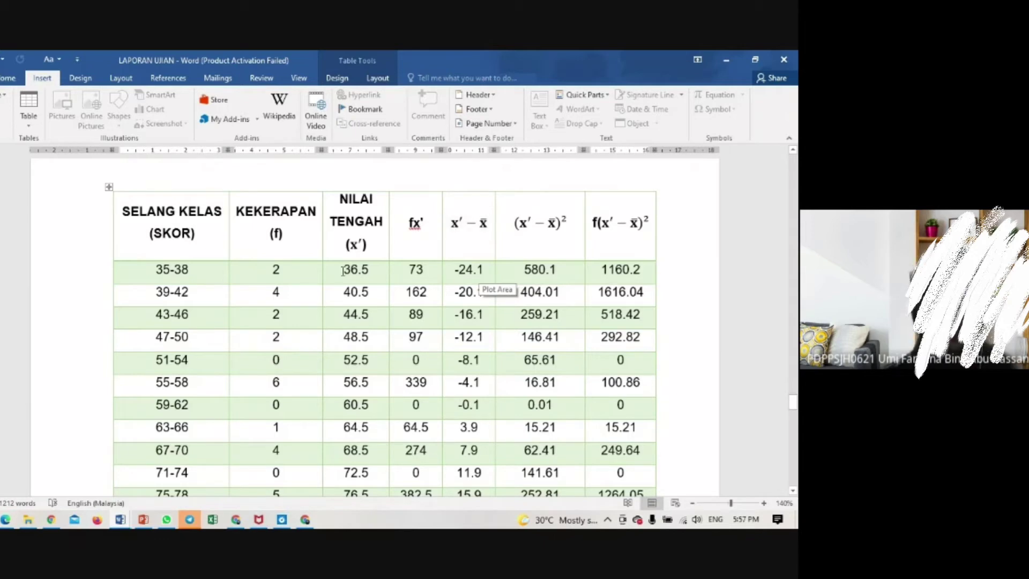
{"action": "scroll", "coordinate": [336, 282], "scroll_direction": "up", "scroll_amount": 3}
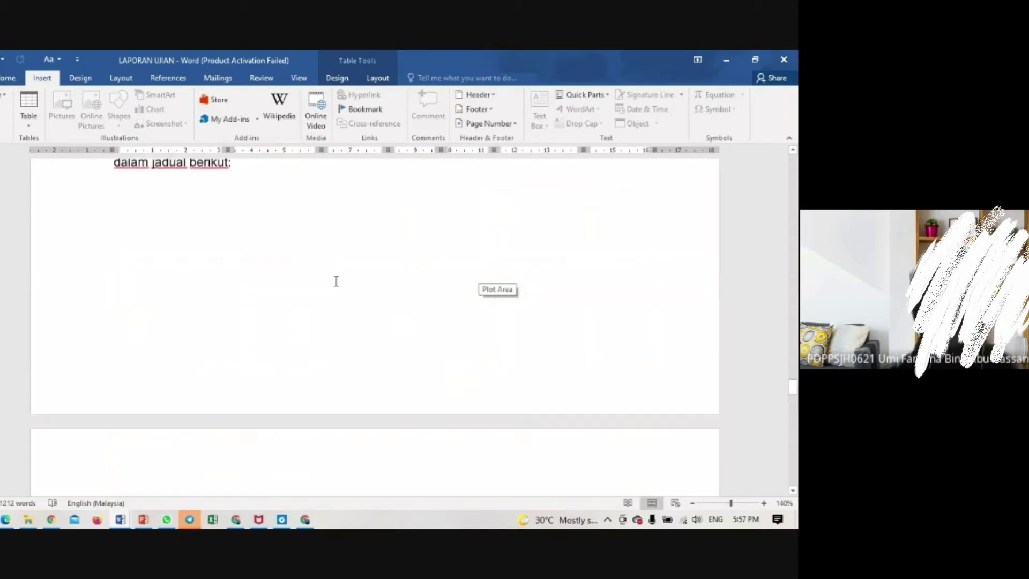
{"action": "scroll", "coordinate": [336, 282], "scroll_direction": "up", "scroll_amount": 4}
{"action": "scroll", "coordinate": [356, 290], "scroll_direction": "down", "scroll_amount": 6}
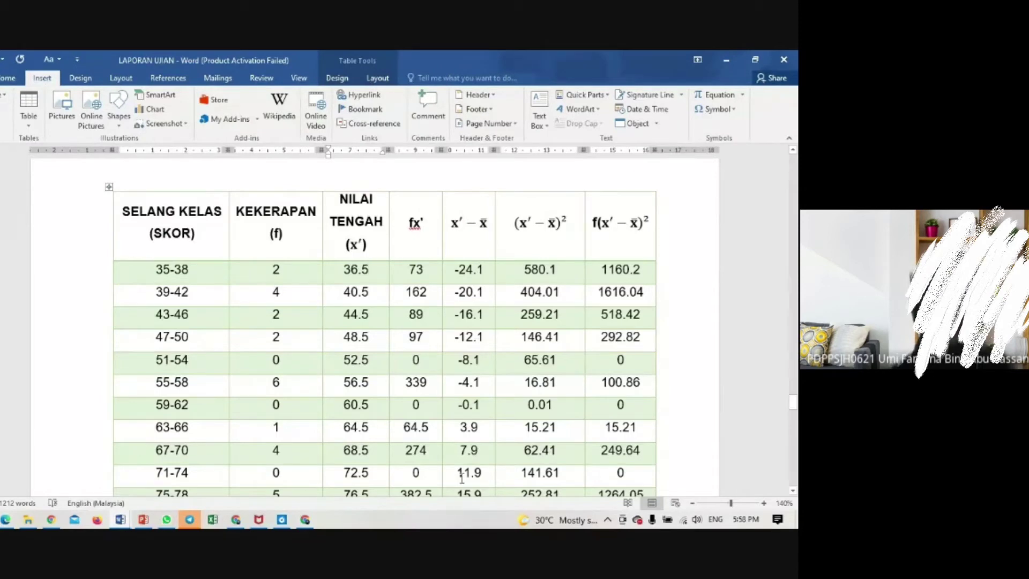
{"action": "scroll", "coordinate": [476, 453], "scroll_direction": "down", "scroll_amount": 3}
{"action": "scroll", "coordinate": [466, 467], "scroll_direction": "up", "scroll_amount": 2}
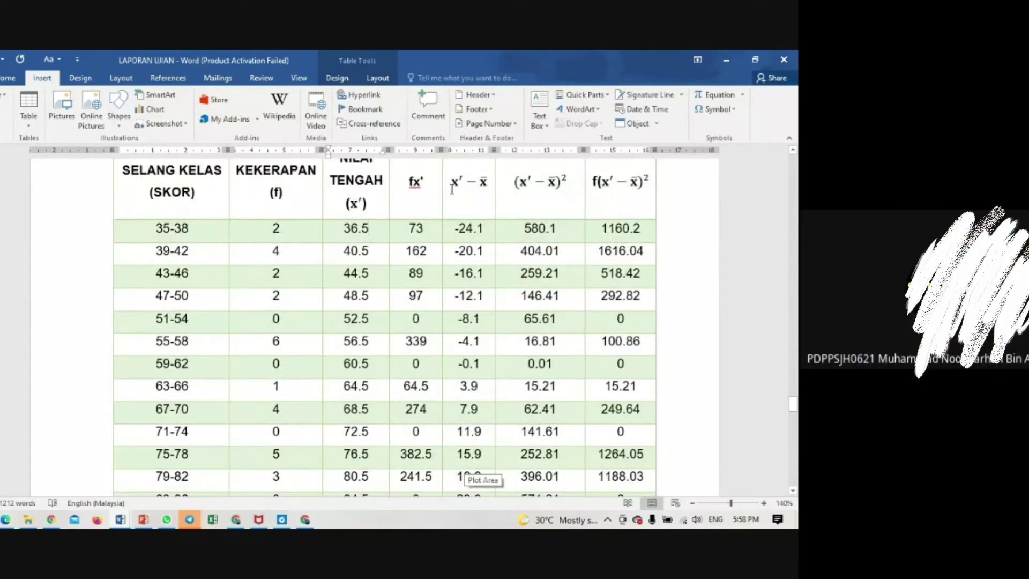
{"action": "scroll", "coordinate": [452, 188], "scroll_direction": "up", "scroll_amount": 2}
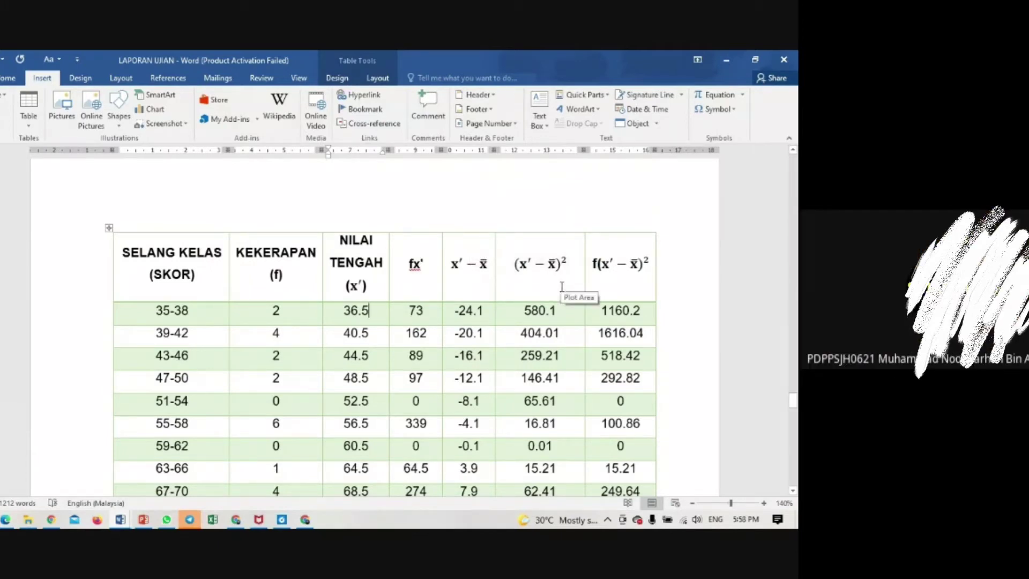
Correct the (x′ − x̄)² value in the 35-38 row to 580.81
{"action": "scroll", "coordinate": [536, 281], "scroll_direction": "down", "scroll_amount": 2}
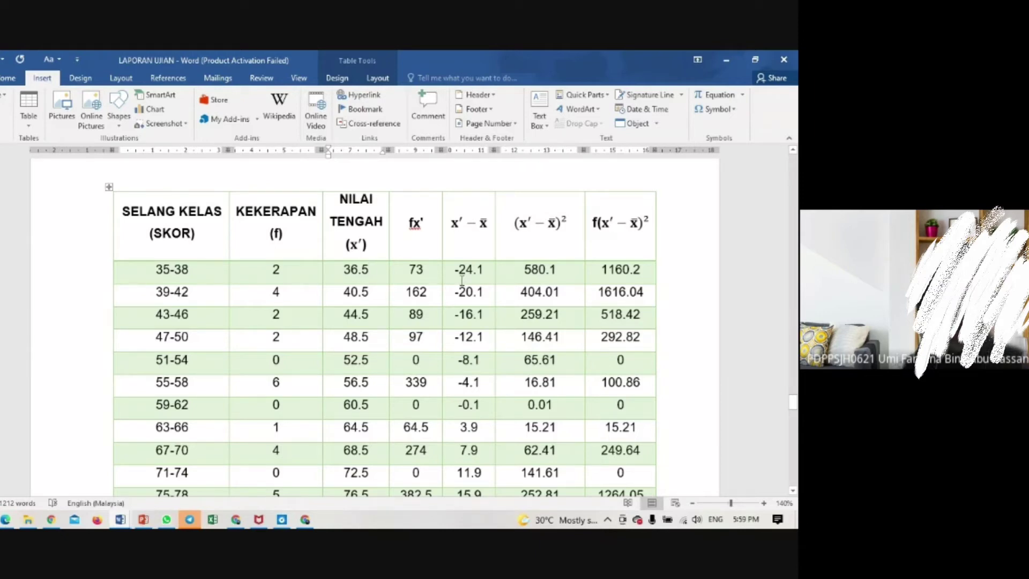
{"action": "left_click", "coordinate": [552, 268]}
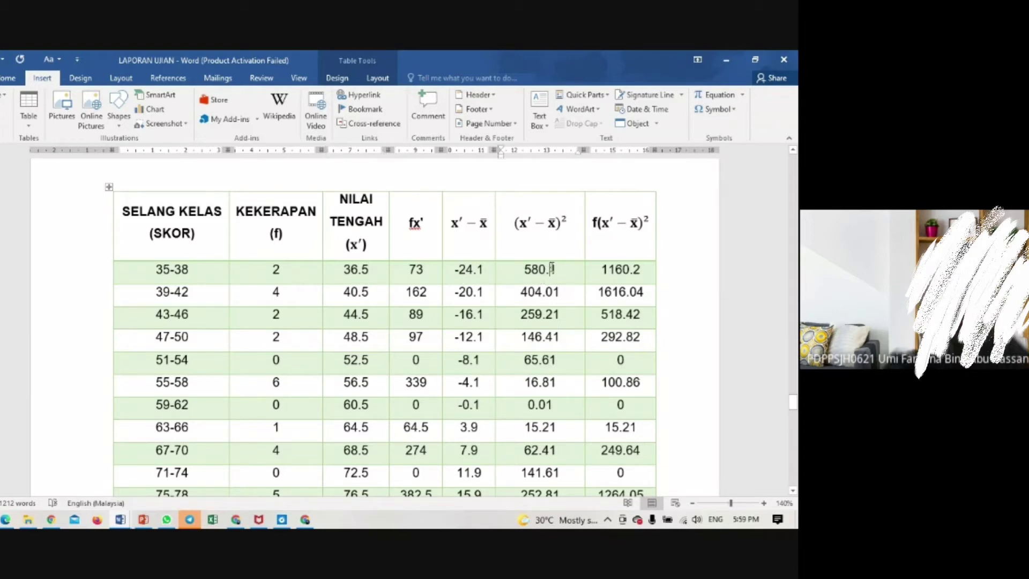
{"action": "type", "text": "8"}
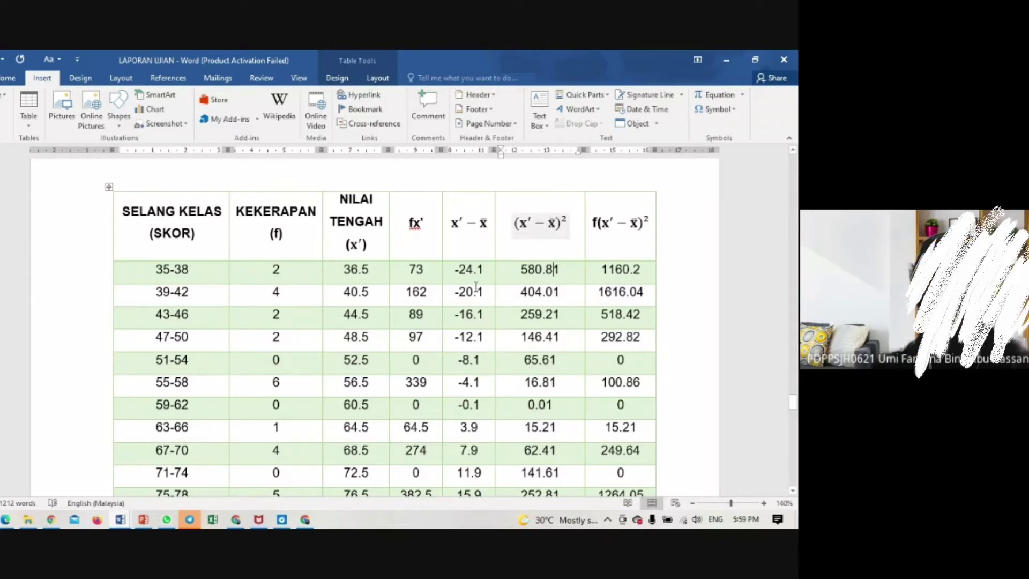
Check the mean calculation in section 5.2 again and review the f(x′ − x̄)² column of the standard deviation table
{"action": "scroll", "coordinate": [416, 299], "scroll_direction": "up", "scroll_amount": 6}
{"action": "scroll", "coordinate": [301, 299], "scroll_direction": "up", "scroll_amount": 5}
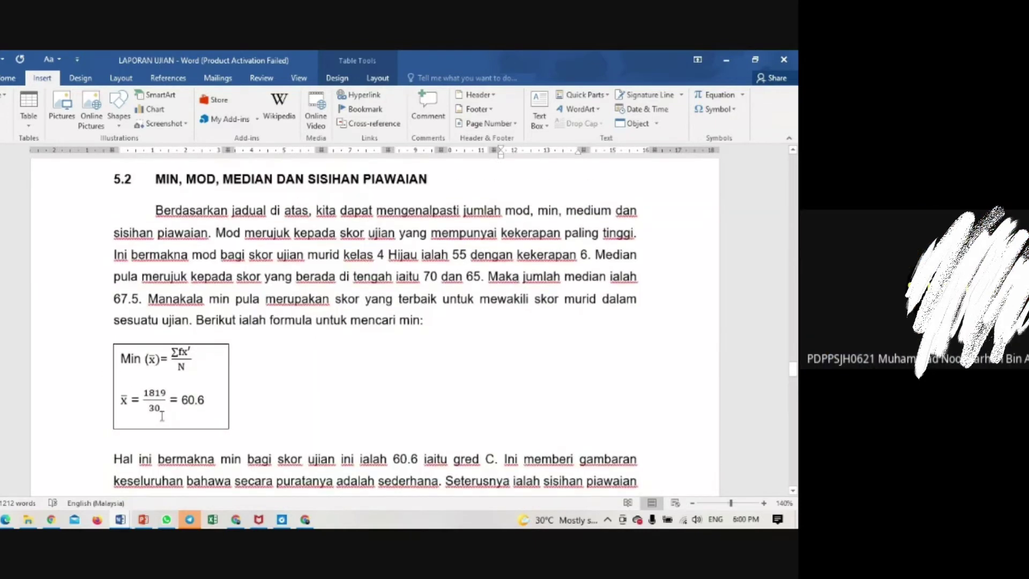
{"action": "scroll", "coordinate": [475, 319], "scroll_direction": "down", "scroll_amount": 10}
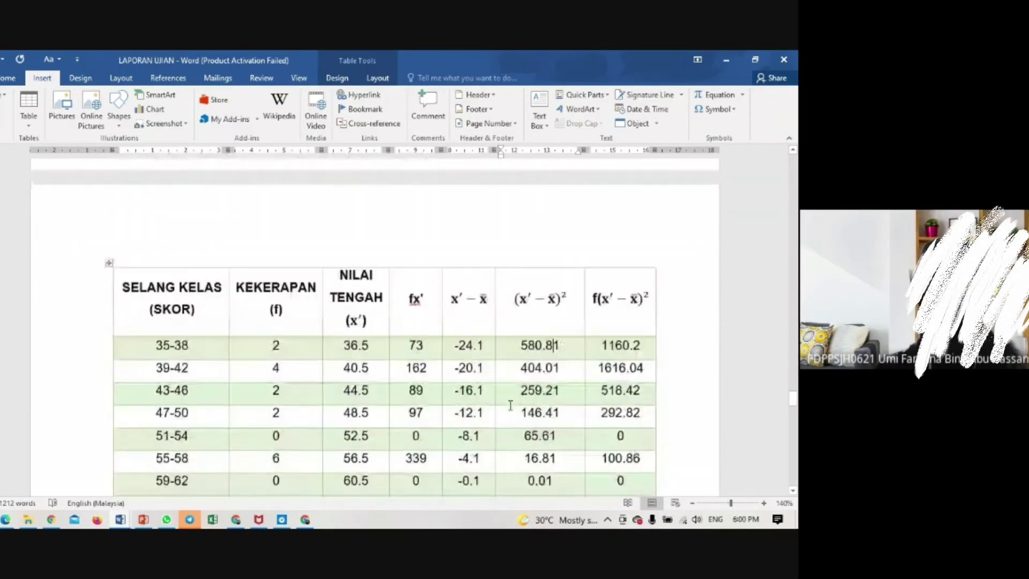
{"action": "scroll", "coordinate": [516, 373], "scroll_direction": "down", "scroll_amount": 1}
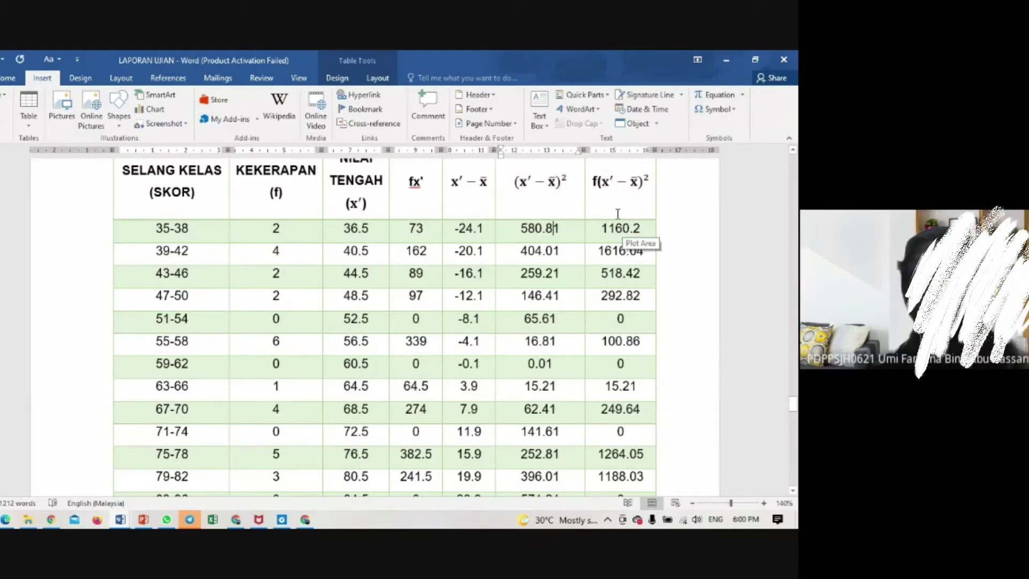
Highlight the (x′ − x̄)² column and the 35-38 row in turn to point them out
{"action": "scroll", "coordinate": [637, 188], "scroll_direction": "up", "scroll_amount": 1}
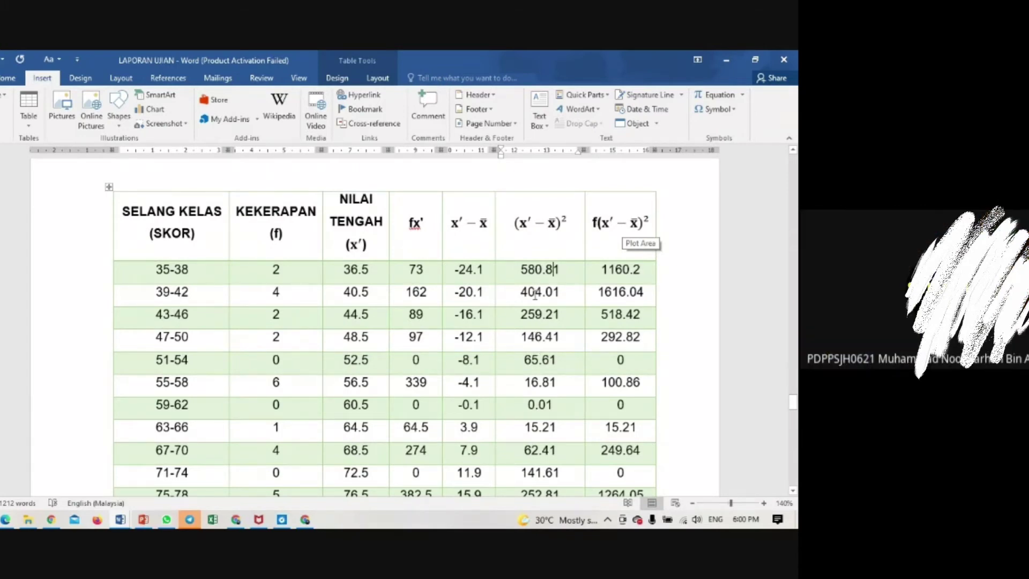
{"action": "left_click", "coordinate": [522, 185]}
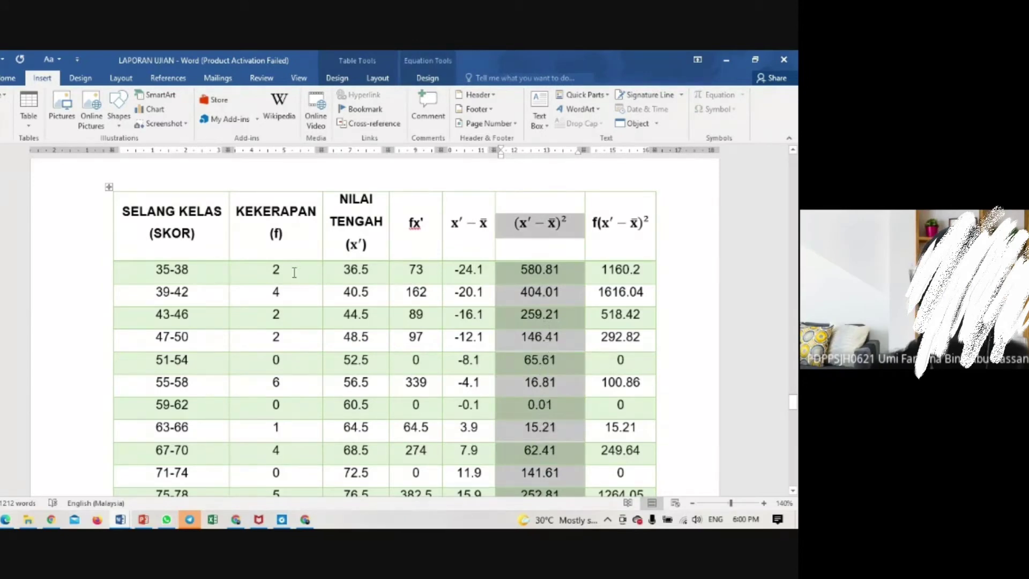
{"action": "left_click", "coordinate": [76, 280]}
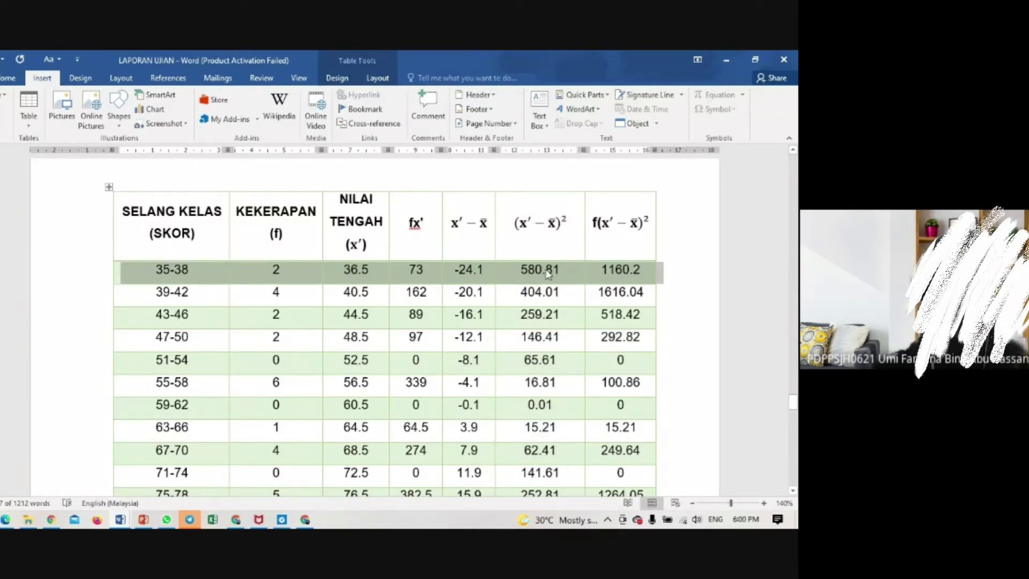
Correct the f(x′ − x̄)² value in the 35-38 row to 1161.62
{"action": "left_click", "coordinate": [633, 270]}
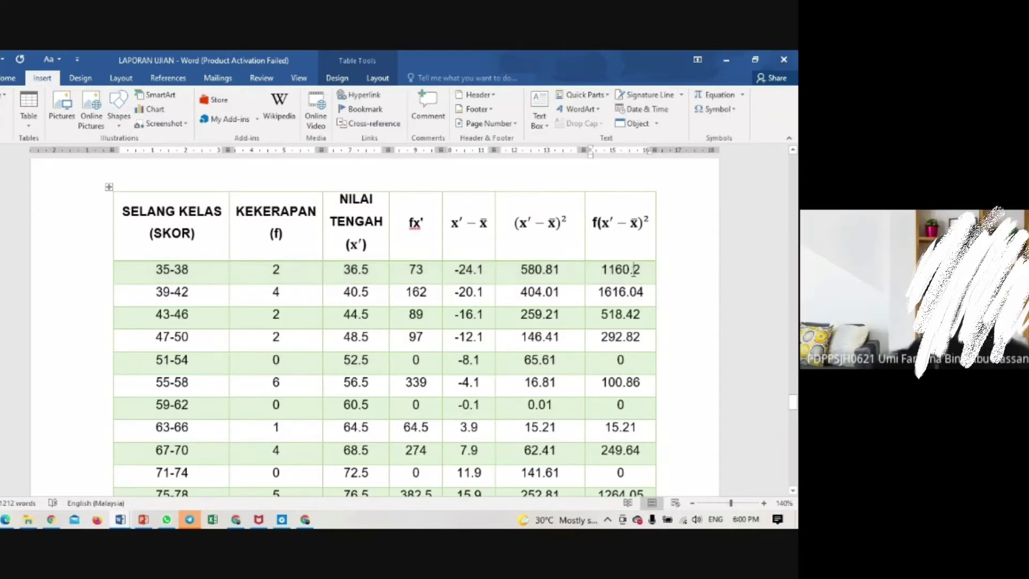
{"action": "key", "text": "BackSpace"}
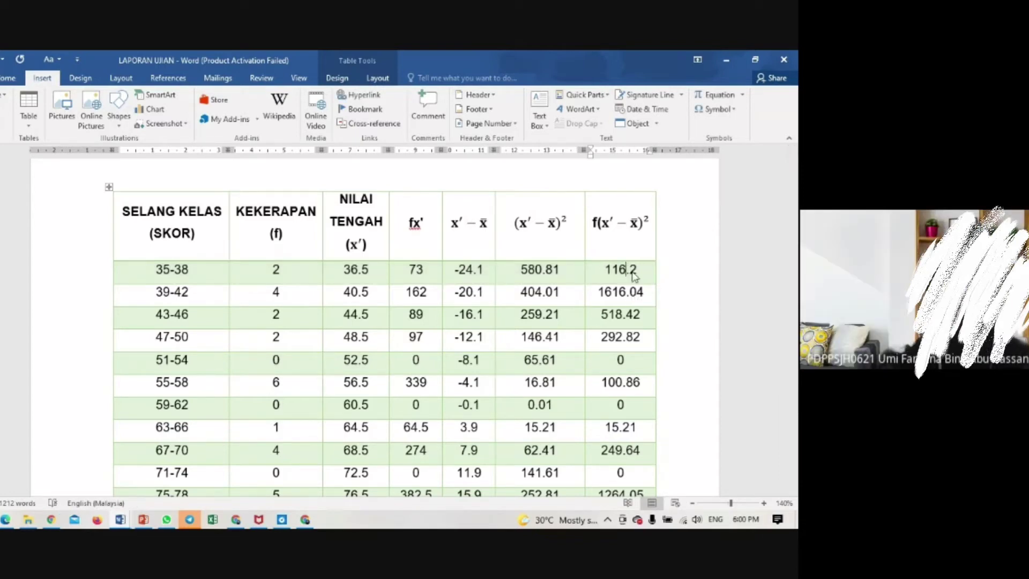
{"action": "type", "text": "1"}
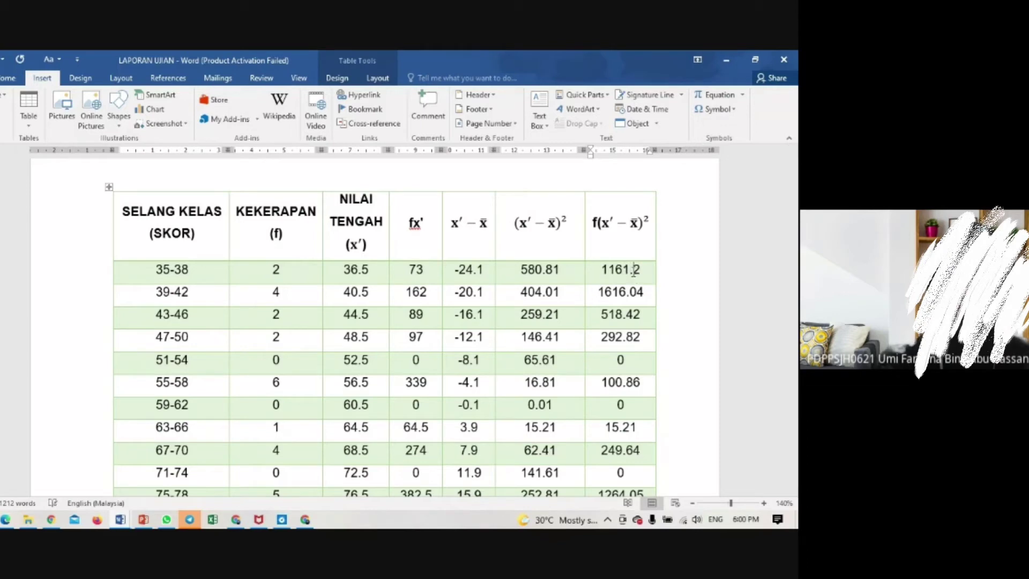
{"action": "left_click", "coordinate": [634, 270]}
{"action": "type", "text": "6"}
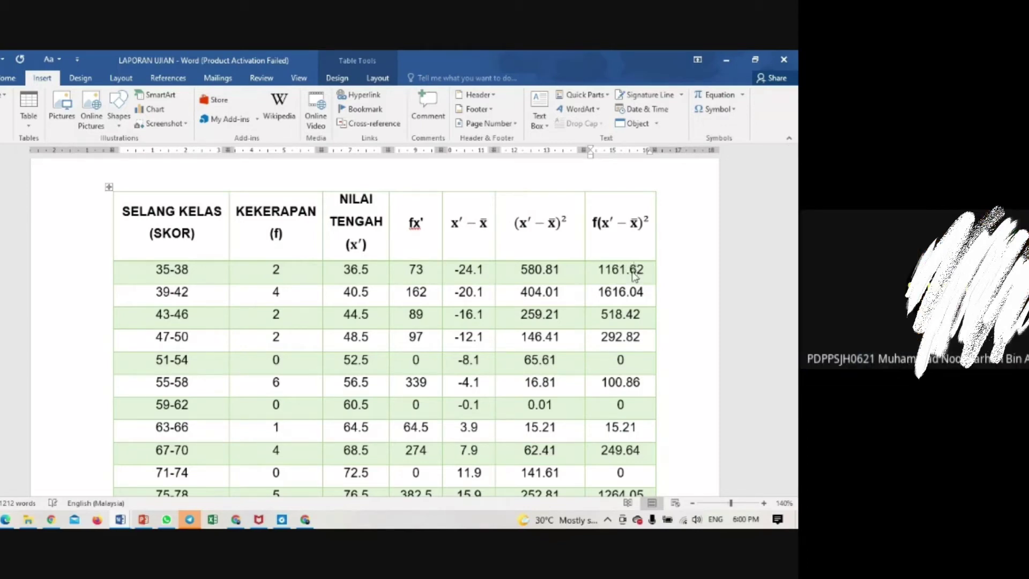
Highlight the (x′ − x̄)² value and the frequency in the 39-42 row to point out the factors being multiplied
{"action": "left_click", "coordinate": [520, 294]}
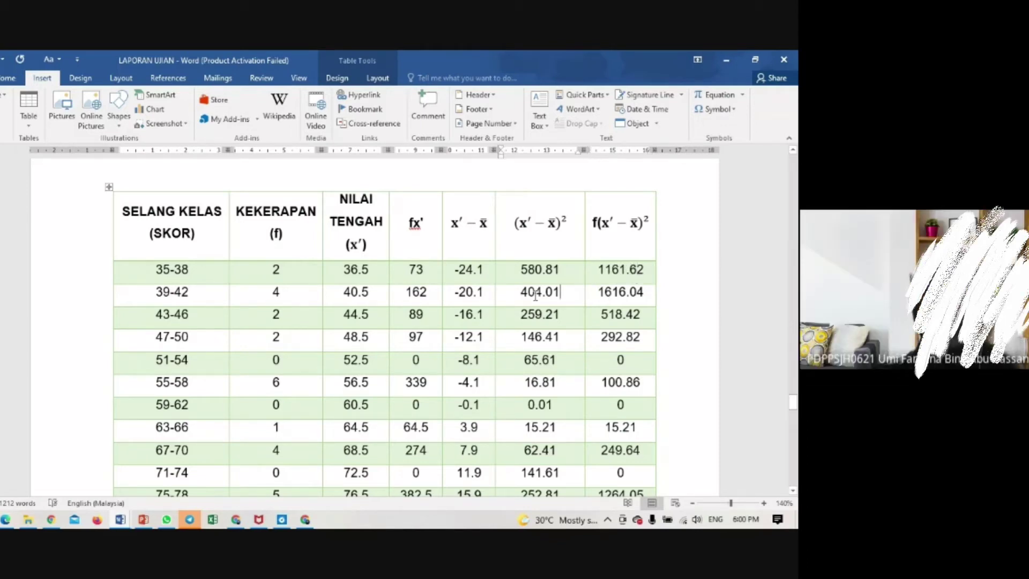
{"action": "left_click_drag", "start_coordinate": [520, 294], "coordinate": [560, 296]}
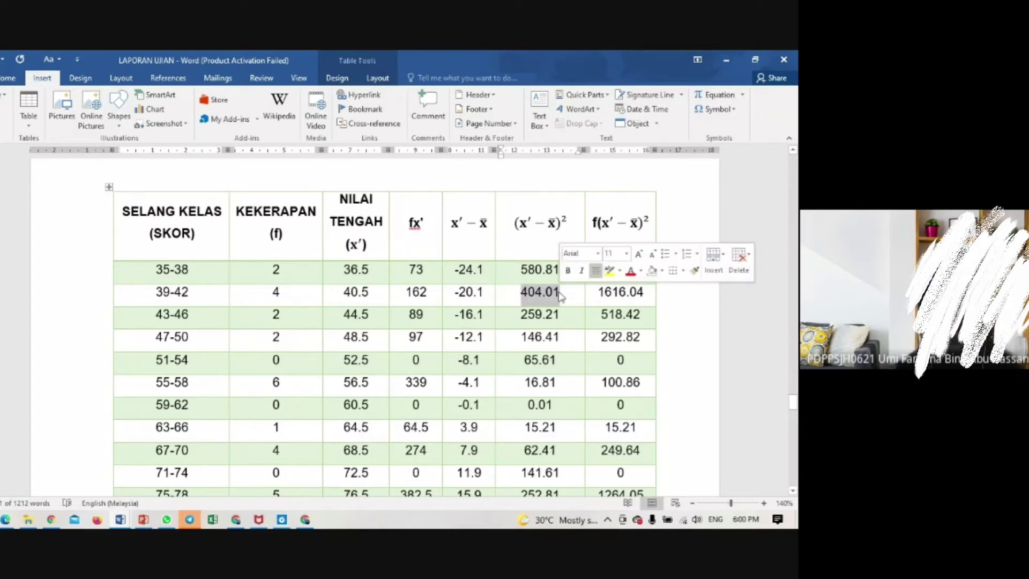
{"action": "left_click", "coordinate": [275, 297]}
{"action": "left_click_drag", "start_coordinate": [275, 298], "coordinate": [280, 298]}
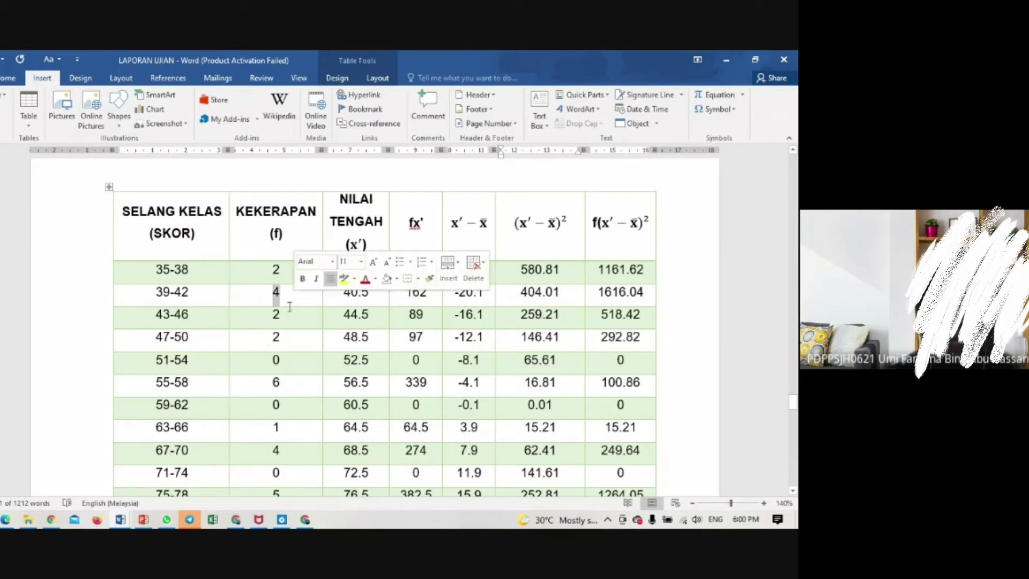
Highlight the (x′ − x̄)² value in the 39-42 row and review the f(x′ − x̄)² column down to the JUMLAH row
{"action": "left_click_drag", "start_coordinate": [519, 291], "coordinate": [561, 294]}
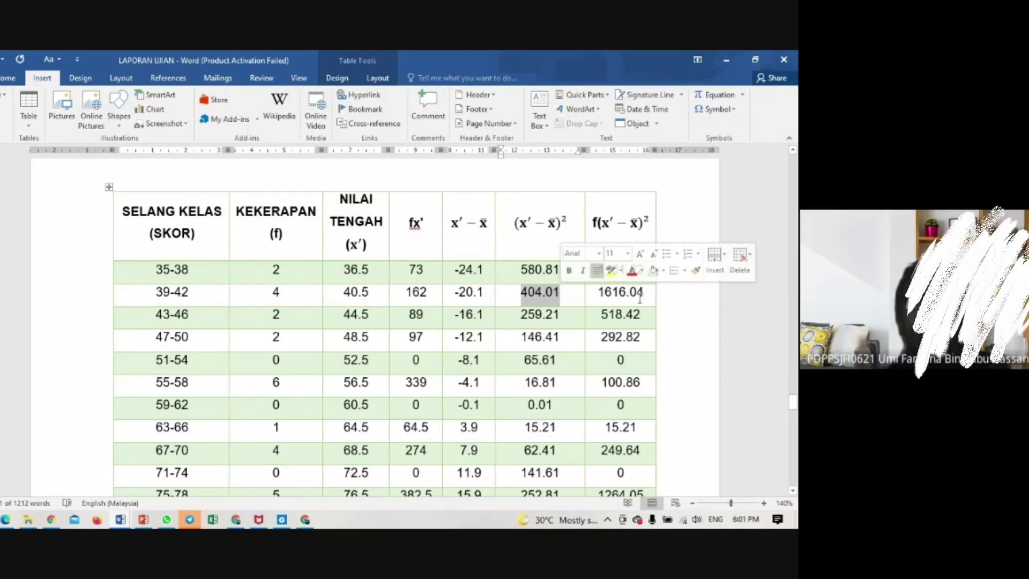
{"action": "left_click", "coordinate": [635, 325]}
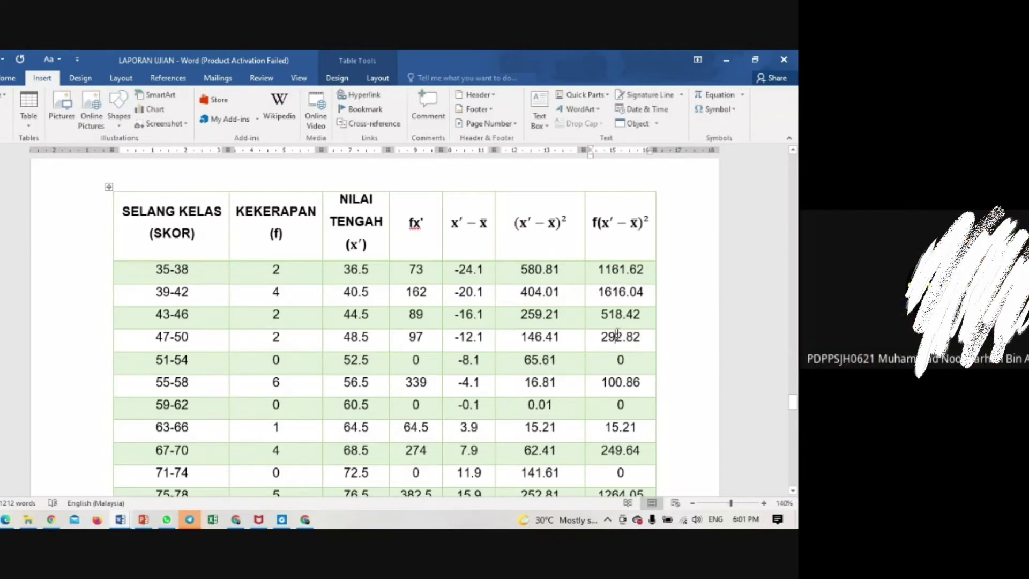
{"action": "scroll", "coordinate": [617, 335], "scroll_direction": "down", "scroll_amount": 5}
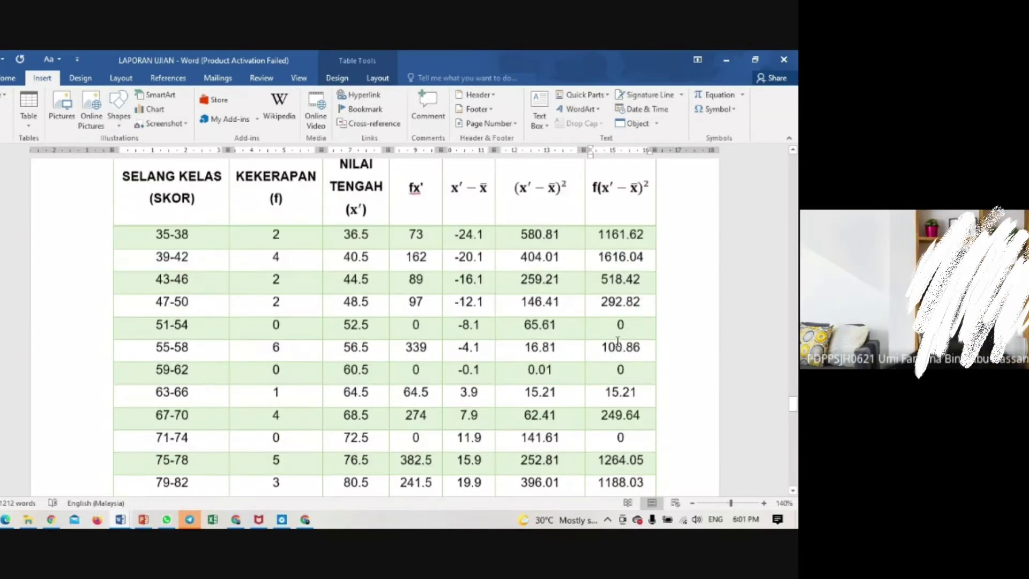
{"action": "scroll", "coordinate": [619, 343], "scroll_direction": "up", "scroll_amount": 3}
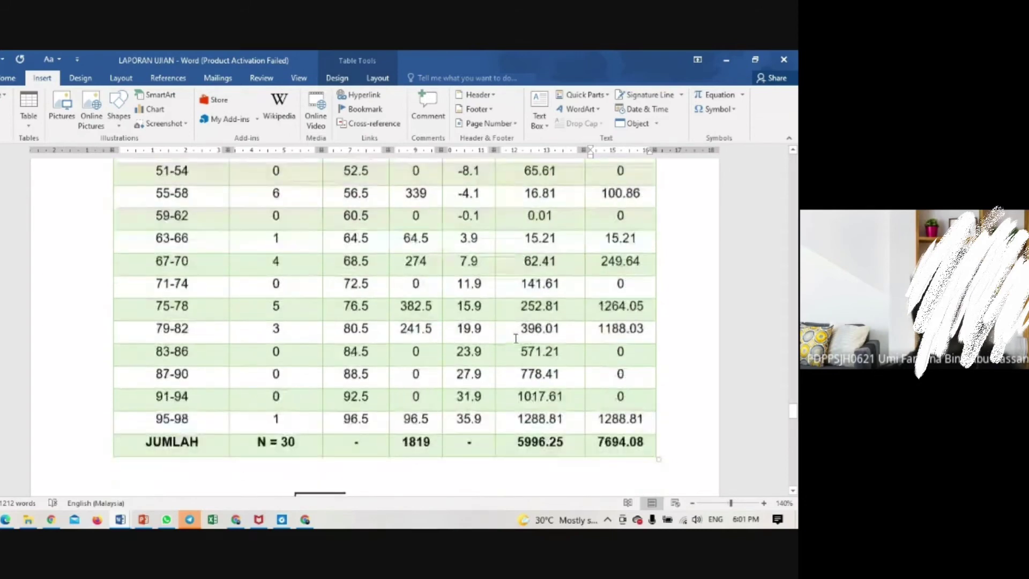
{"action": "scroll", "coordinate": [412, 354], "scroll_direction": "down", "scroll_amount": 4}
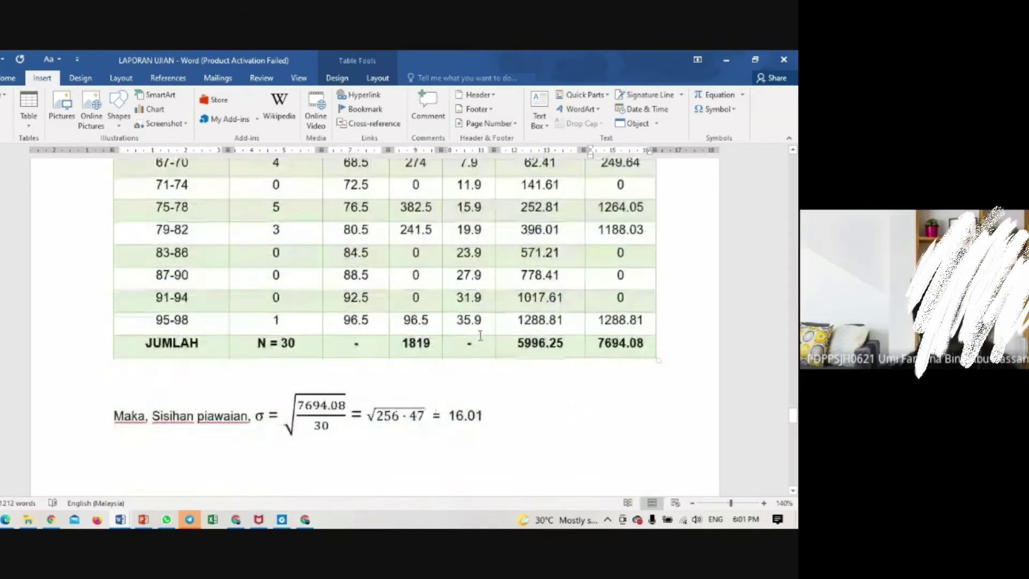
{"action": "scroll", "coordinate": [525, 238], "scroll_direction": "up", "scroll_amount": 6}
{"action": "scroll", "coordinate": [205, 436], "scroll_direction": "down", "scroll_amount": 5}
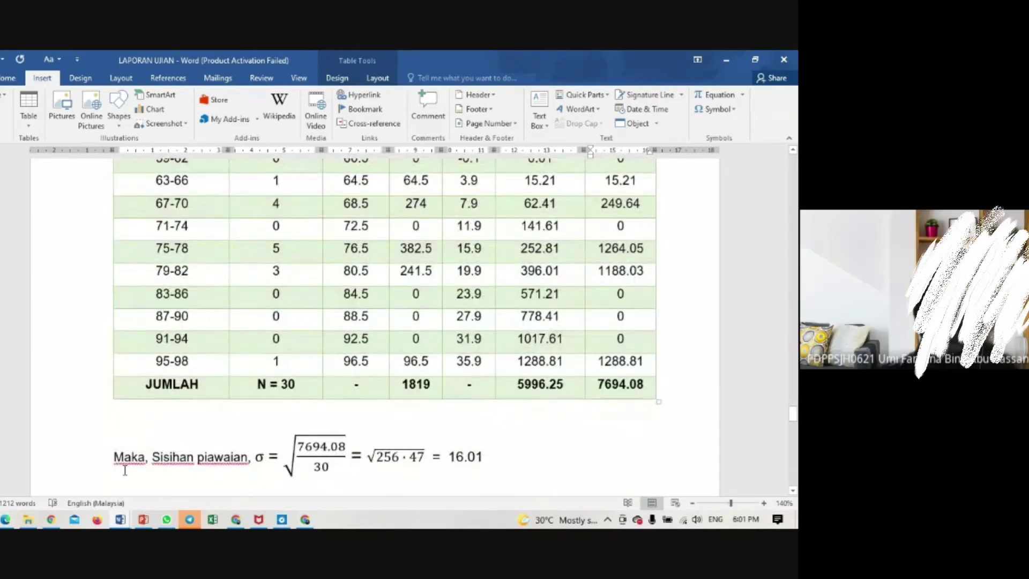
Examine the square root term of the Sisihan piawaian calculation and compare it with the f(x′ − x̄)² column of the table
{"action": "left_click", "coordinate": [259, 453]}
{"action": "left_click", "coordinate": [288, 469]}
{"action": "scroll", "coordinate": [300, 461], "scroll_direction": "down", "scroll_amount": 5}
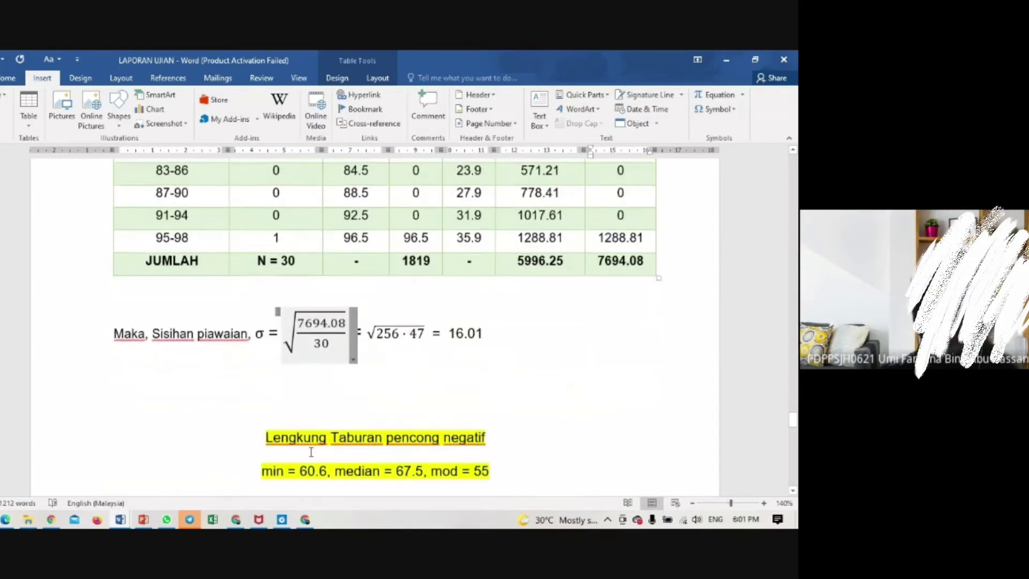
{"action": "scroll", "coordinate": [616, 257], "scroll_direction": "up", "scroll_amount": 15}
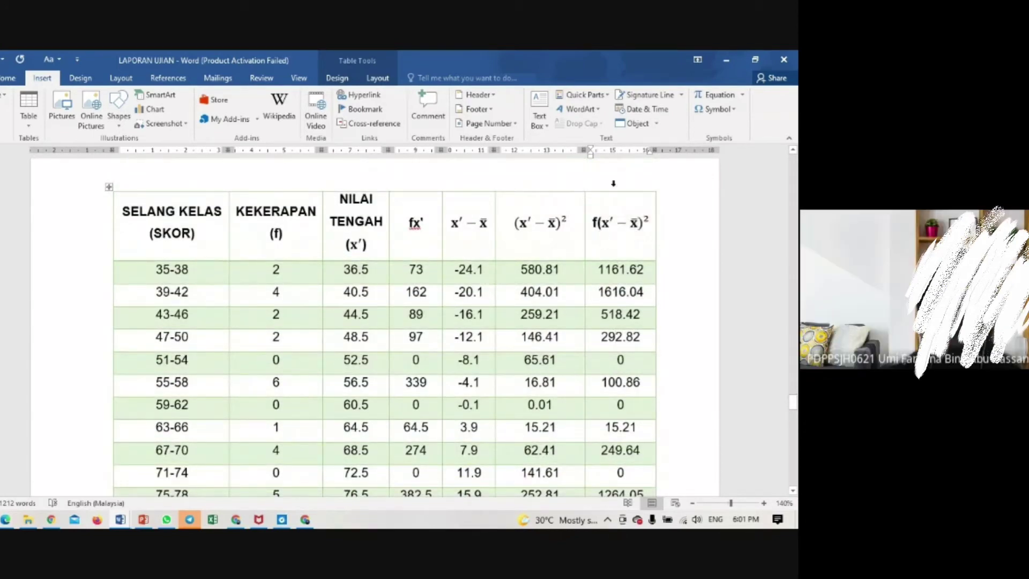
{"action": "scroll", "coordinate": [646, 198], "scroll_direction": "down", "scroll_amount": 5}
{"action": "scroll", "coordinate": [603, 383], "scroll_direction": "down", "scroll_amount": 9}
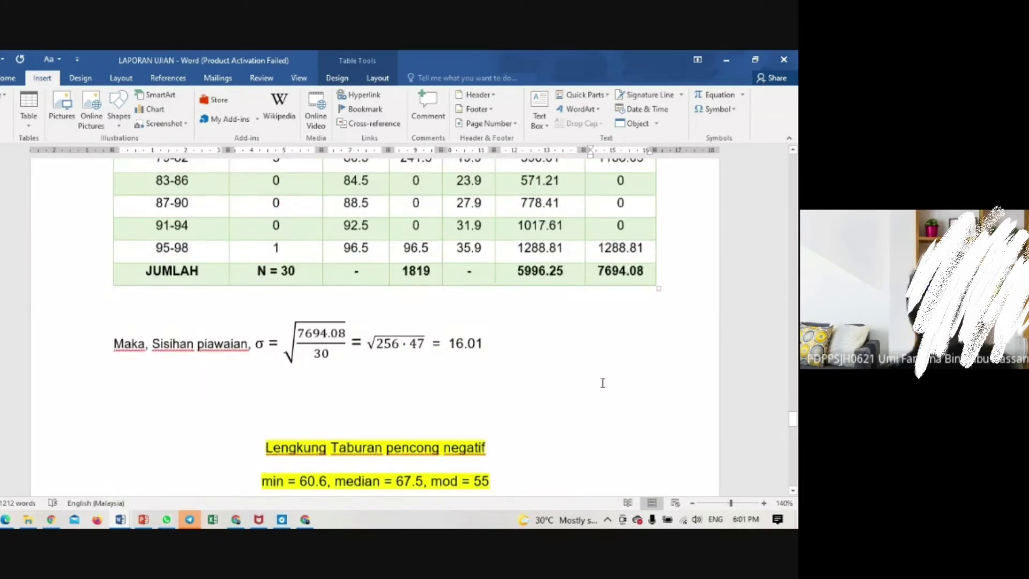
{"action": "scroll", "coordinate": [602, 383], "scroll_direction": "down", "scroll_amount": 1}
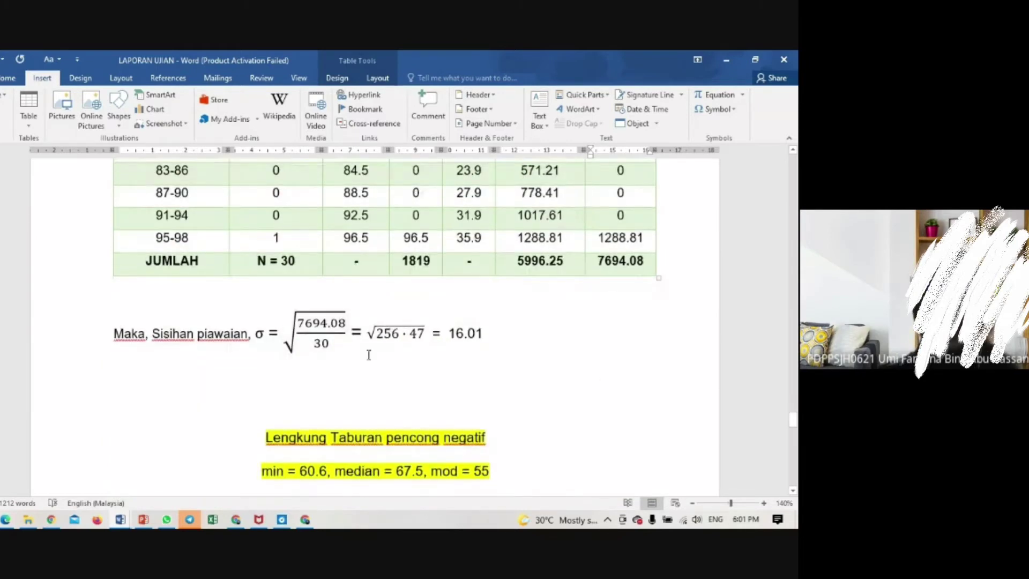
Start an ink equation after the Sisihan piawaian result and handwrite the square root of f(x′ − x̄ over N
{"action": "left_click", "coordinate": [572, 330]}
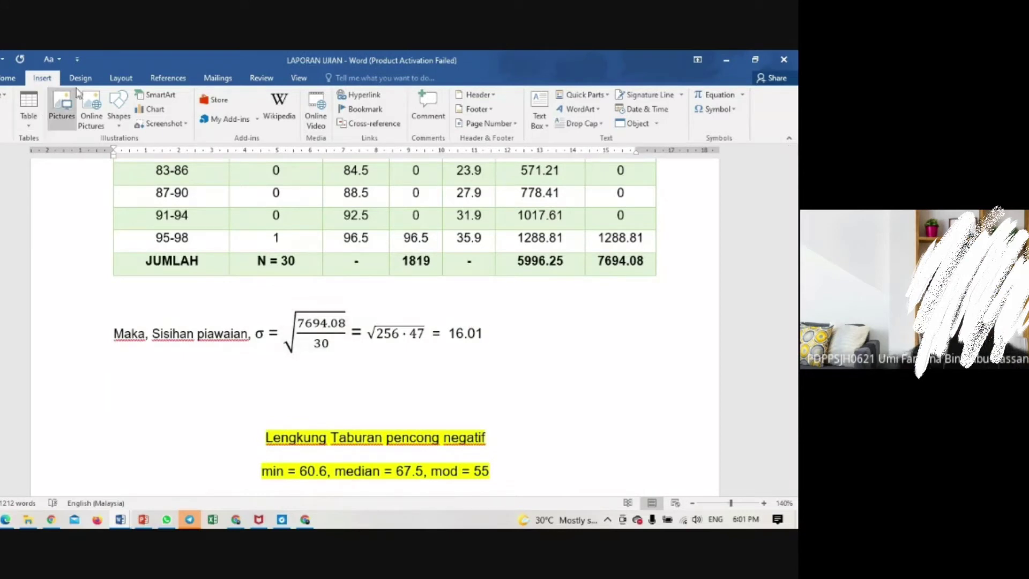
{"action": "left_click", "coordinate": [742, 94]}
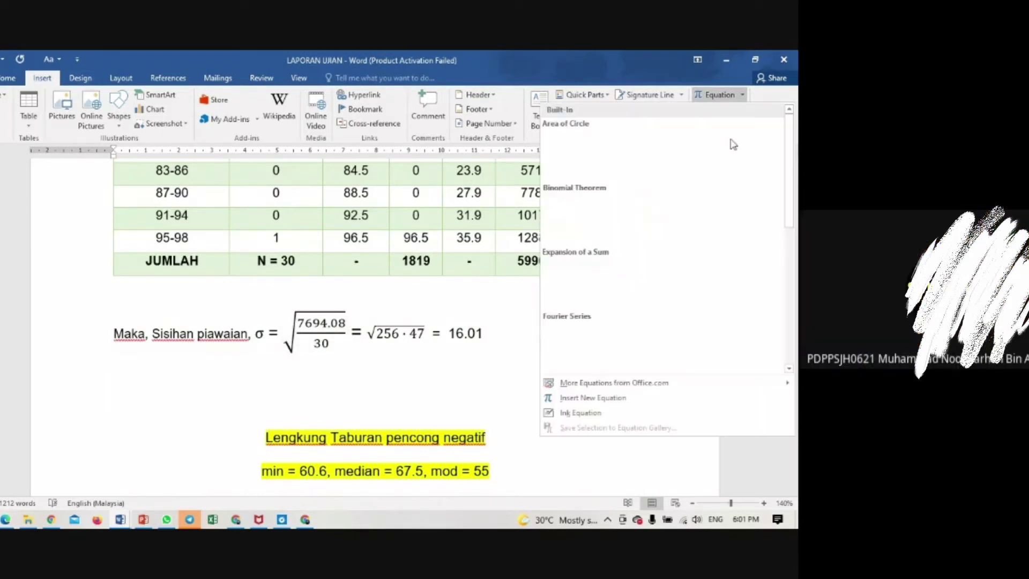
{"action": "left_click", "coordinate": [573, 413]}
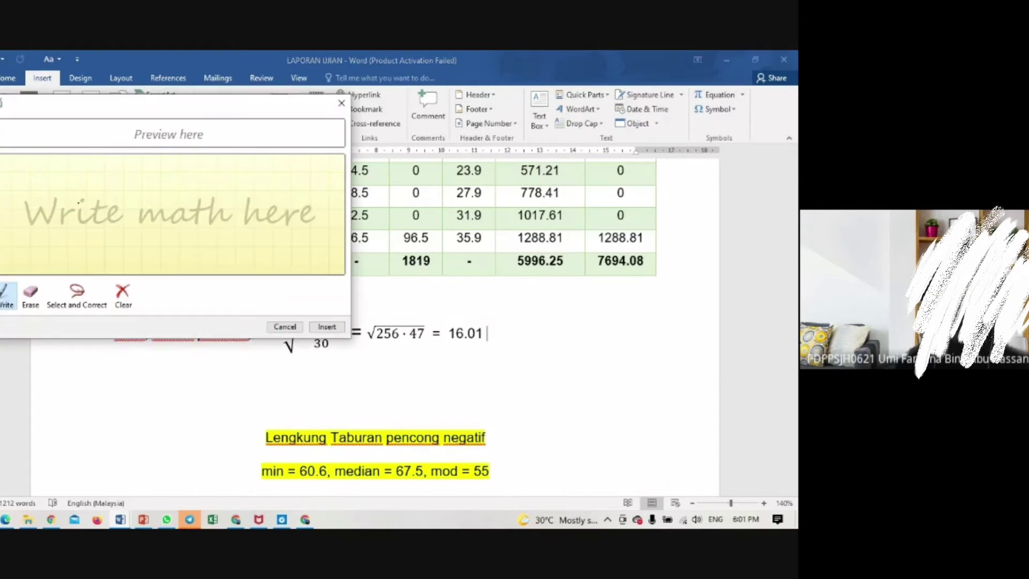
{"action": "mouse_move", "coordinate": [78, 203]}
{"action": "left_mouse_down"}
{"action": "mouse_move", "coordinate": [102, 168]}
{"action": "mouse_move", "coordinate": [222, 167]}
{"action": "left_mouse_up"}
{"action": "mouse_move", "coordinate": [133, 180]}
{"action": "left_mouse_down"}
{"action": "mouse_move", "coordinate": [128, 205]}
{"action": "mouse_move", "coordinate": [134, 190]}
{"action": "mouse_move", "coordinate": [164, 188]}
{"action": "mouse_move", "coordinate": [162, 197]}
{"action": "mouse_move", "coordinate": [173, 187]}
{"action": "left_mouse_up"}
{"action": "left_click", "coordinate": [147, 185]}
{"action": "left_click", "coordinate": [180, 196]}
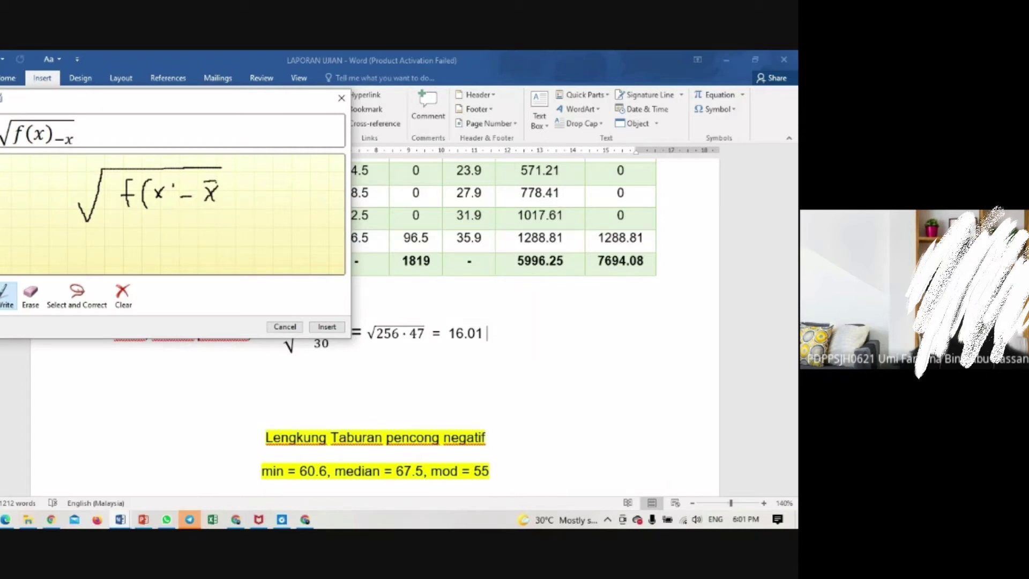
{"action": "left_click", "coordinate": [219, 213]}
{"action": "left_click_drag", "start_coordinate": [119, 217], "coordinate": [253, 219]}
{"action": "mouse_move", "coordinate": [163, 230]}
{"action": "left_mouse_down"}
{"action": "mouse_move", "coordinate": [162, 248]}
{"action": "mouse_move", "coordinate": [187, 229]}
{"action": "left_mouse_up"}
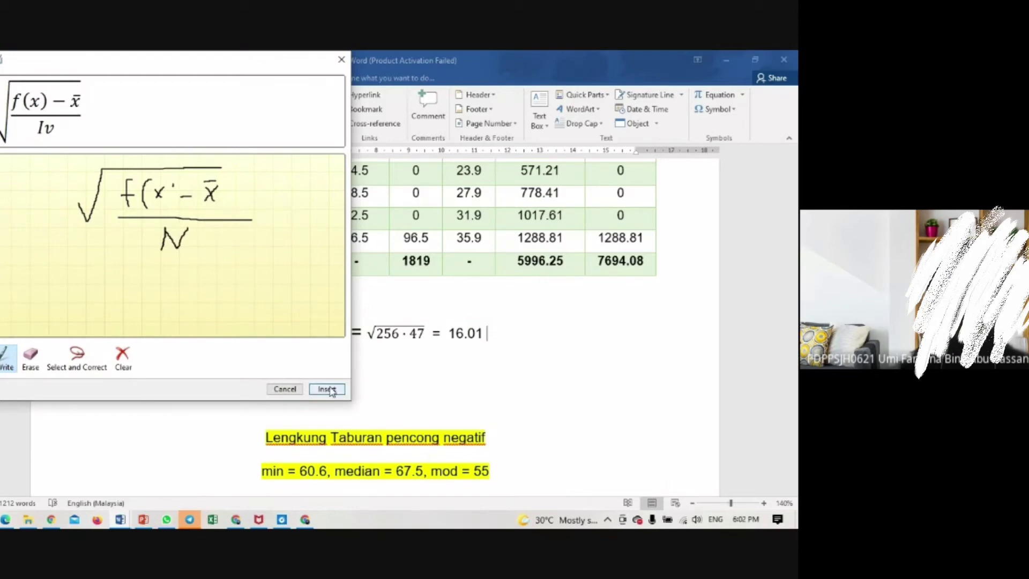
Try erasing and rewriting the denominator N in the handwritten equation to get it recognised
{"action": "left_click", "coordinate": [30, 358]}
{"action": "mouse_move", "coordinate": [188, 252]}
{"action": "left_mouse_down"}
{"action": "mouse_move", "coordinate": [154, 230]}
{"action": "mouse_move", "coordinate": [159, 251]}
{"action": "left_mouse_up"}
{"action": "left_click", "coordinate": [10, 357]}
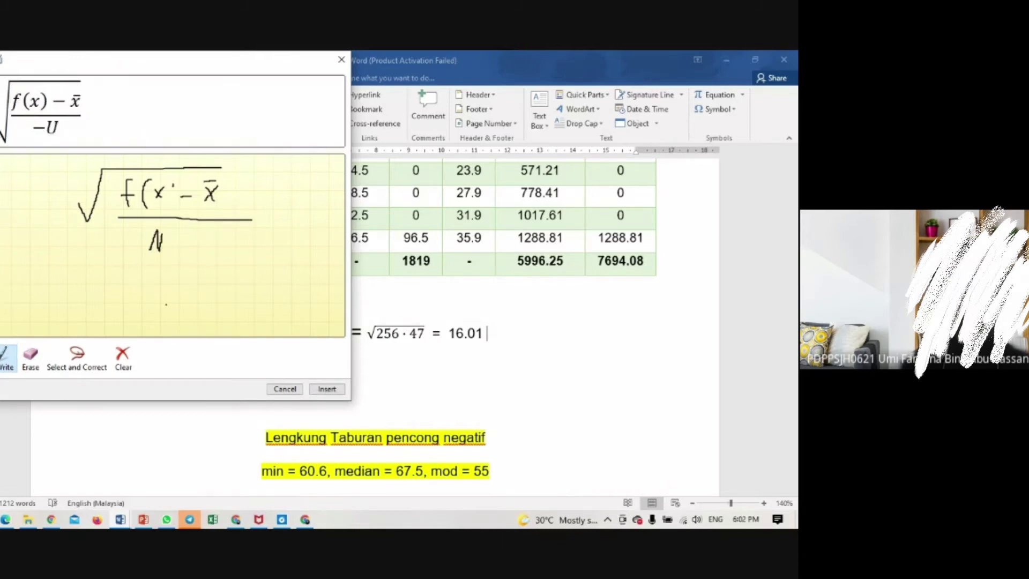
{"action": "left_click", "coordinate": [31, 358]}
{"action": "mouse_move", "coordinate": [210, 229]}
{"action": "left_mouse_down"}
{"action": "mouse_move", "coordinate": [156, 241]}
{"action": "mouse_move", "coordinate": [173, 251]}
{"action": "left_mouse_up"}
{"action": "left_click", "coordinate": [6, 358]}
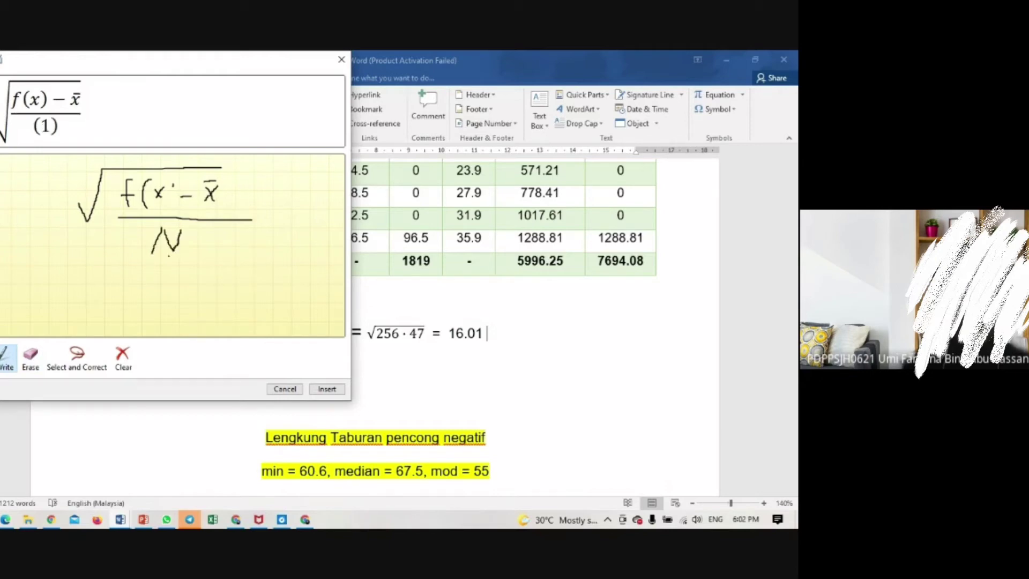
{"action": "left_click", "coordinate": [31, 356]}
{"action": "left_click_drag", "start_coordinate": [212, 246], "coordinate": [156, 241]}
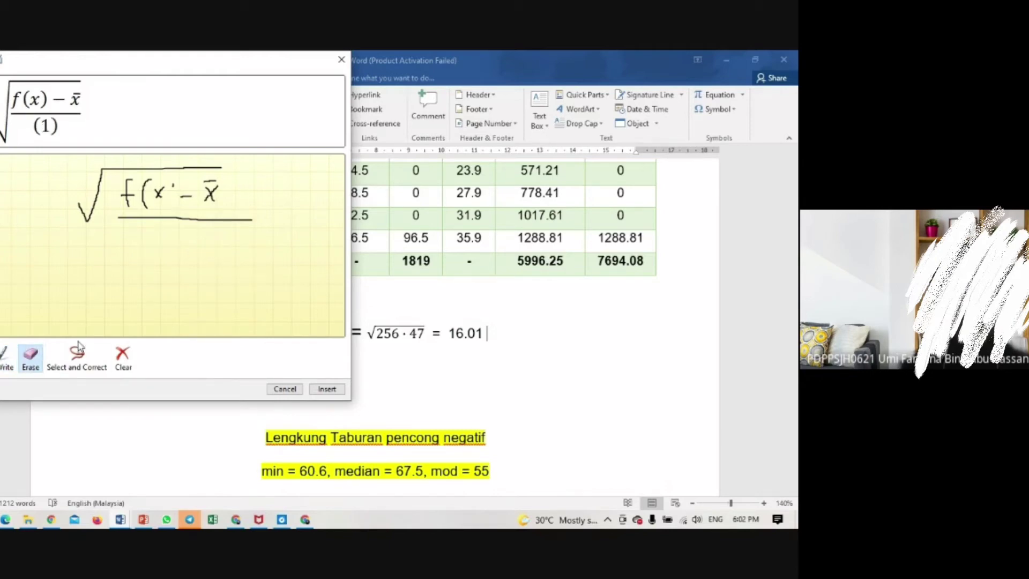
{"action": "left_click", "coordinate": [14, 359]}
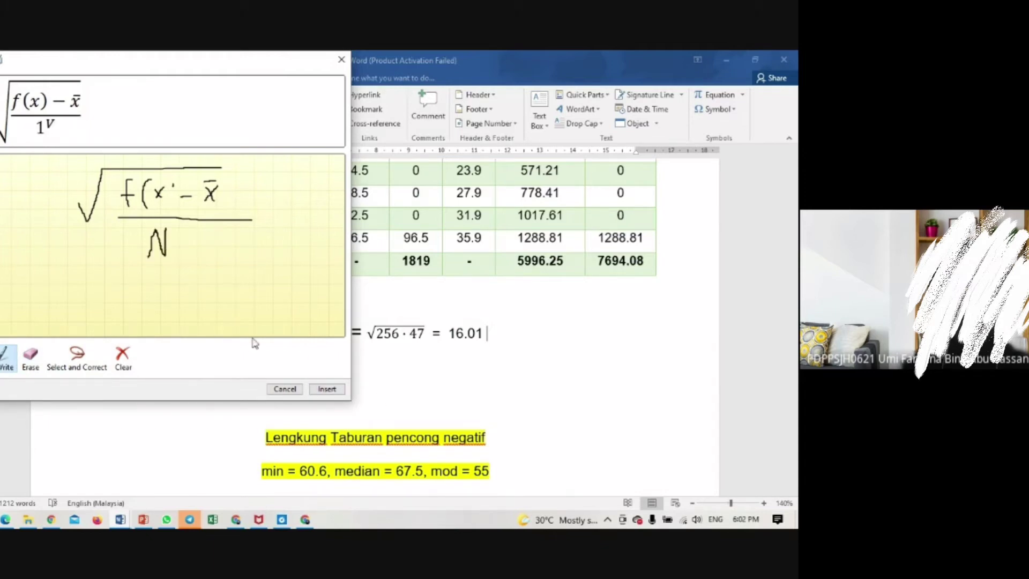
Insert the handwritten square root equation after the Sisihan piawaian result and replace its denominator with n
{"action": "left_click", "coordinate": [327, 389]}
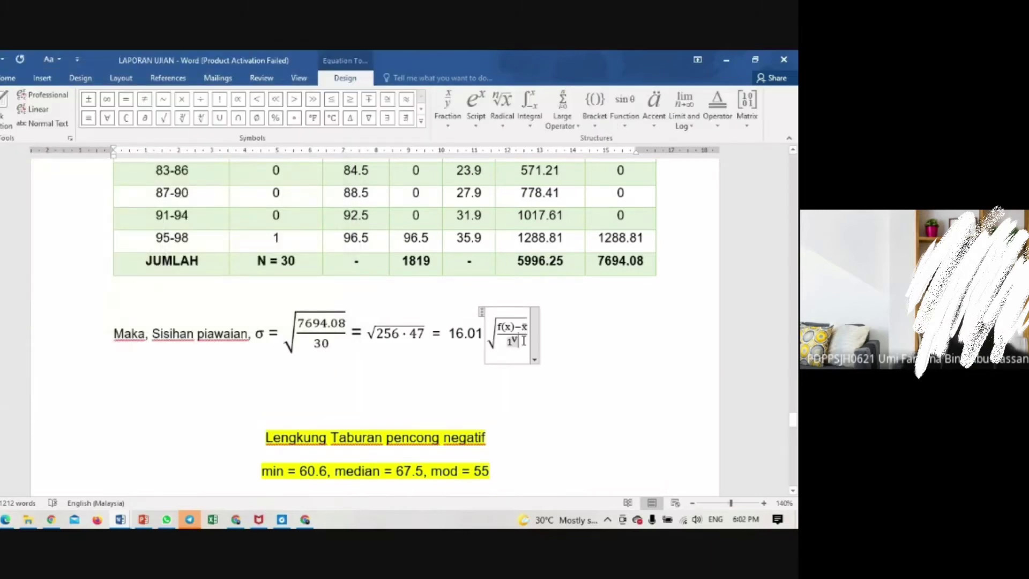
{"action": "key", "text": "BackSpace"}
{"action": "key", "text": "BackSpace"}
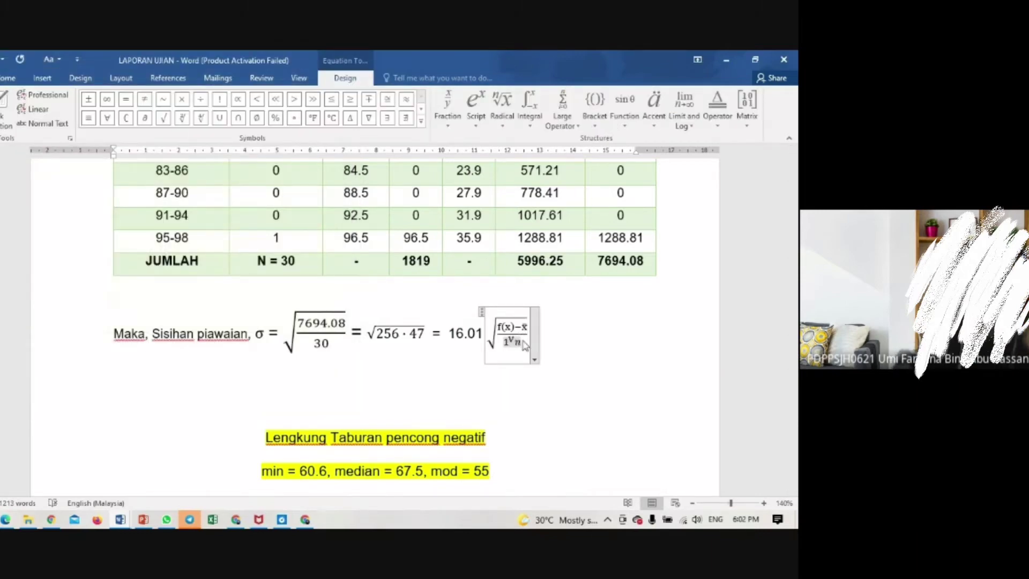
{"action": "type", "text": "n"}
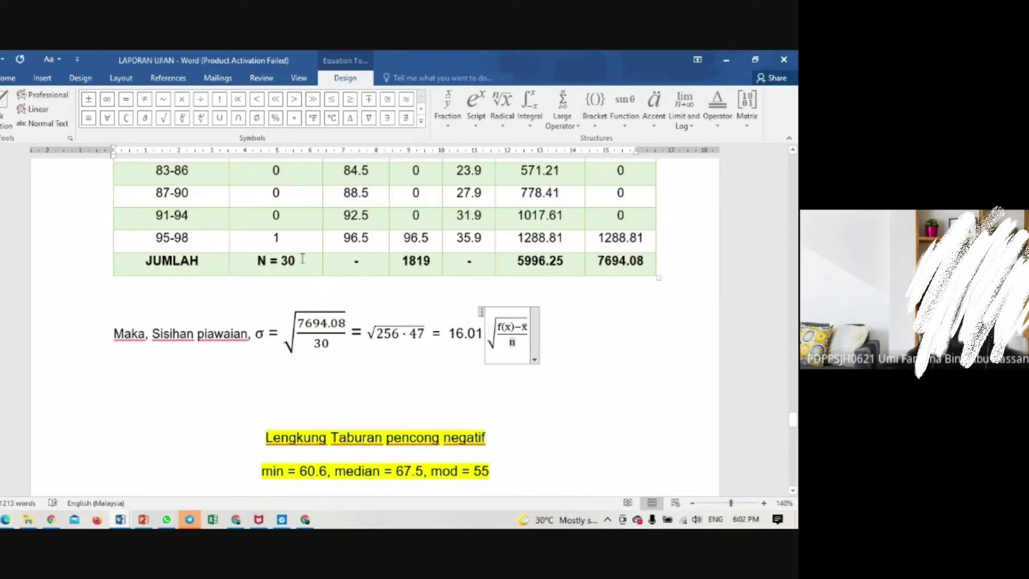
{"action": "left_click", "coordinate": [541, 358]}
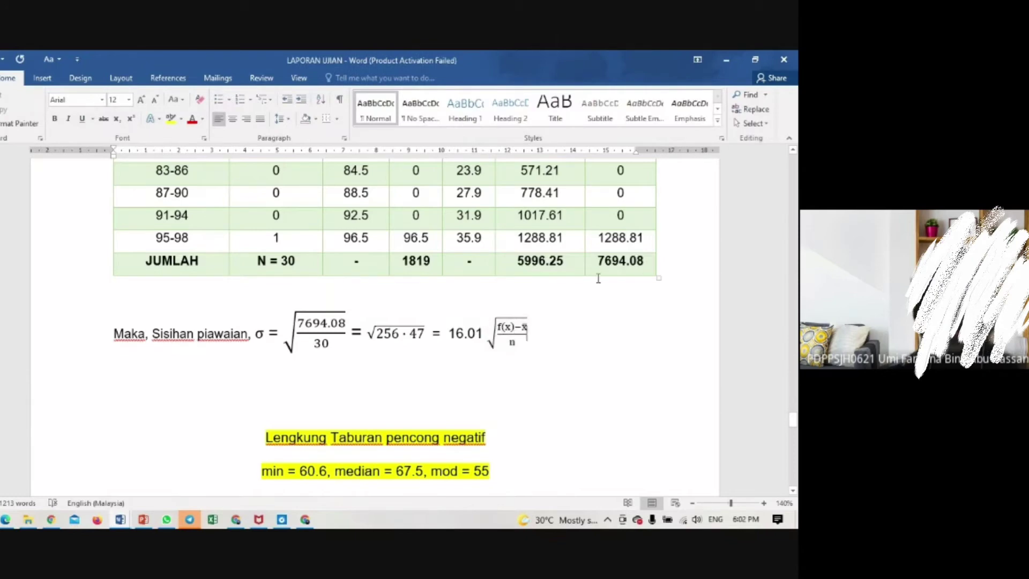
Check the f(x′ − x̄)² column again and relate its total and N to the Sisihan piawaian calculation
{"action": "scroll", "coordinate": [638, 278], "scroll_direction": "up", "scroll_amount": 5}
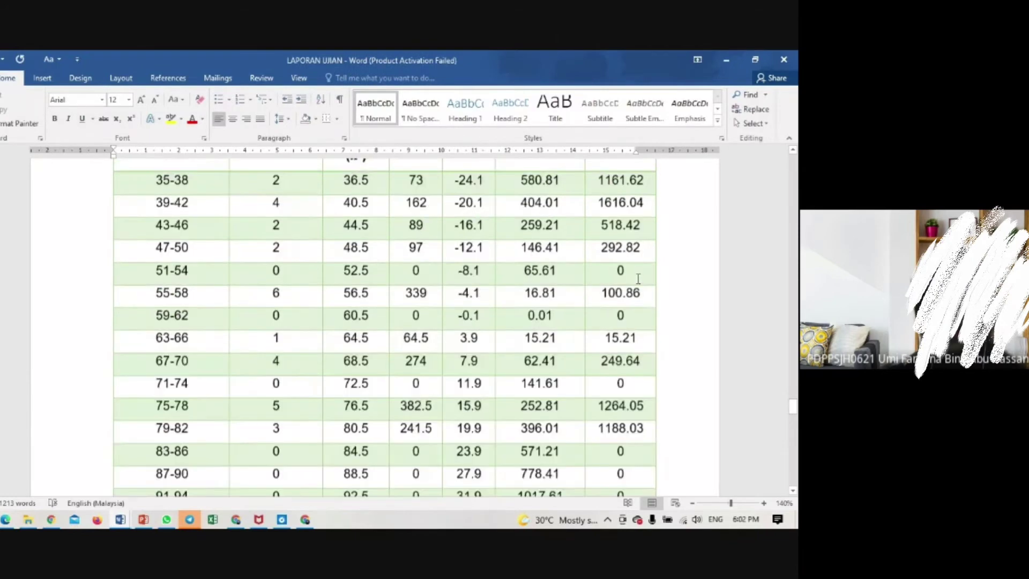
{"action": "scroll", "coordinate": [638, 278], "scroll_direction": "up", "scroll_amount": 1}
{"action": "scroll", "coordinate": [638, 278], "scroll_direction": "down", "scroll_amount": 1}
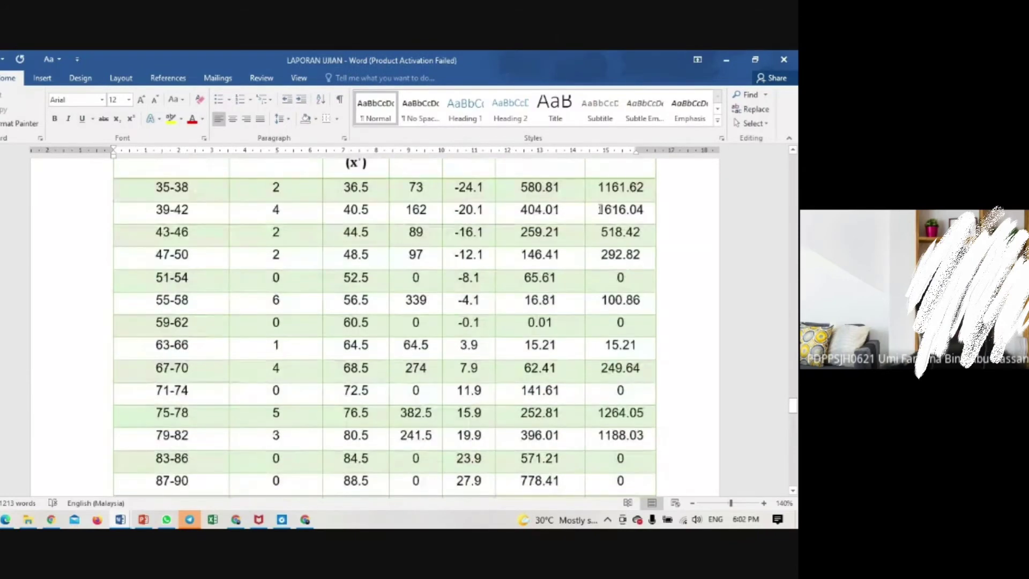
{"action": "scroll", "coordinate": [616, 268], "scroll_direction": "down", "scroll_amount": 5}
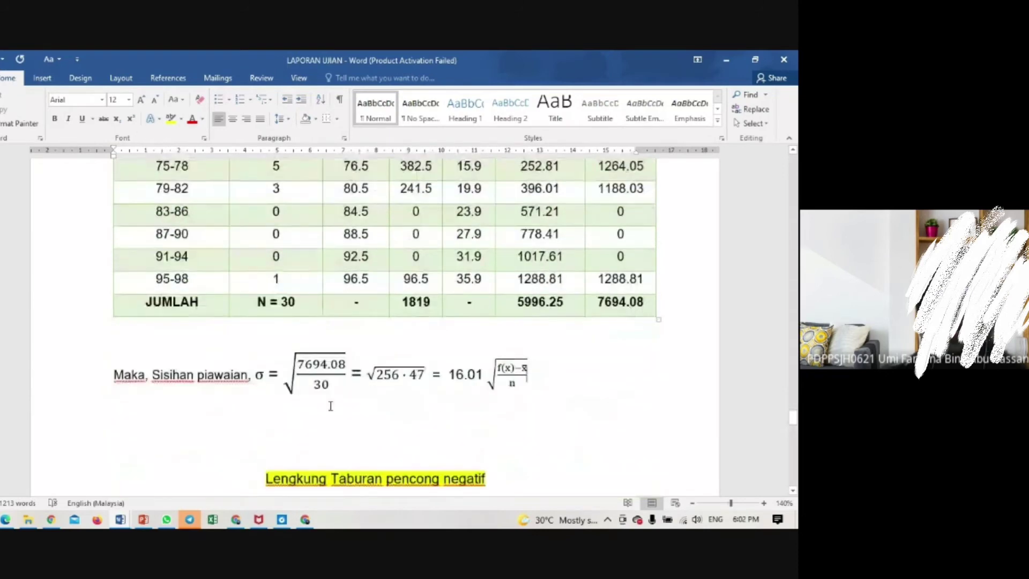
{"action": "left_click", "coordinate": [330, 406]}
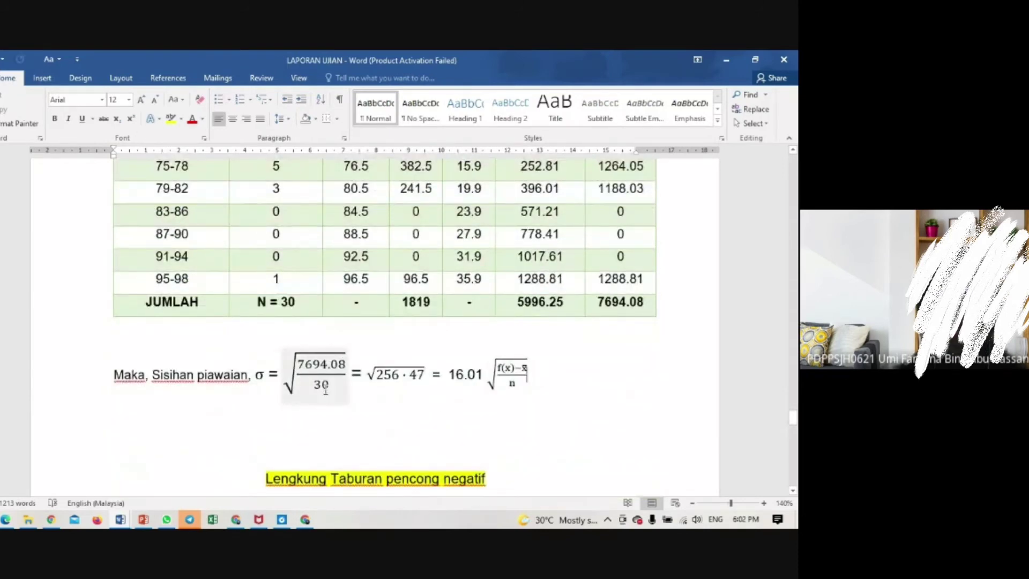
{"action": "left_click", "coordinate": [382, 390]}
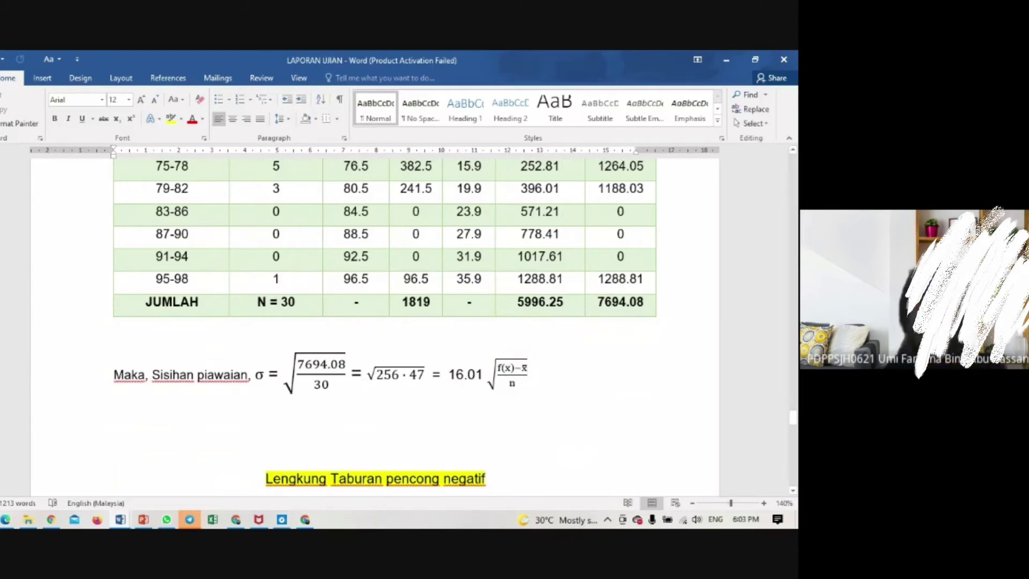
Look ahead to section 6.0 ANALISIS ITEM, then return to the highlighted Lengkung Taburan pencong negatif notes
{"action": "scroll", "coordinate": [466, 411], "scroll_direction": "down", "scroll_amount": 1}
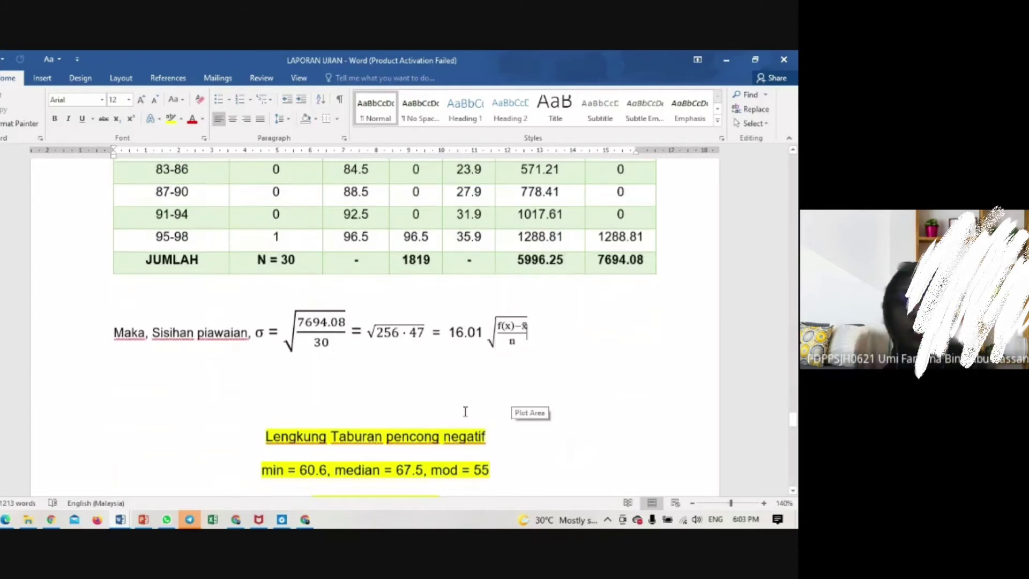
{"action": "scroll", "coordinate": [466, 412], "scroll_direction": "down", "scroll_amount": 14}
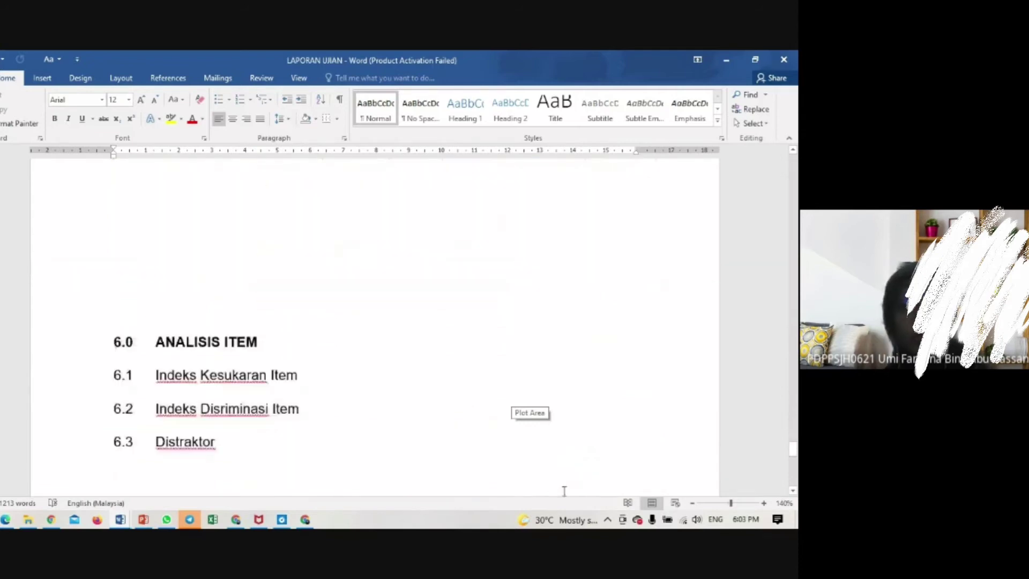
{"action": "scroll", "coordinate": [536, 471], "scroll_direction": "up", "scroll_amount": 7}
{"action": "scroll", "coordinate": [435, 379], "scroll_direction": "up", "scroll_amount": 5}
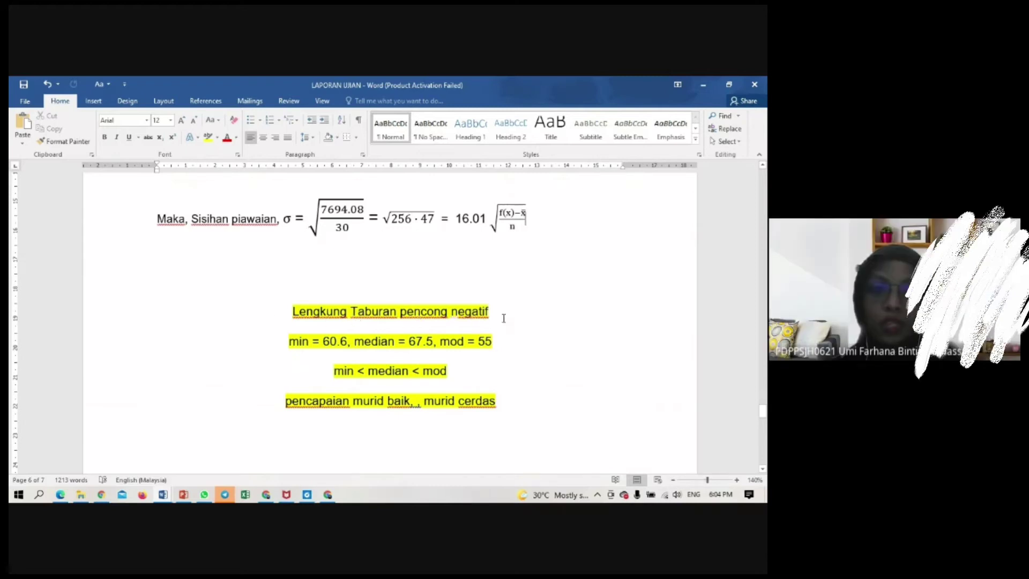
Switch to Chrome, search for "lengkung taburan negatif" in a new tab and open the Lengkung Taburan Pencong Negatif graph from the image results
{"action": "left_click", "coordinate": [329, 496]}
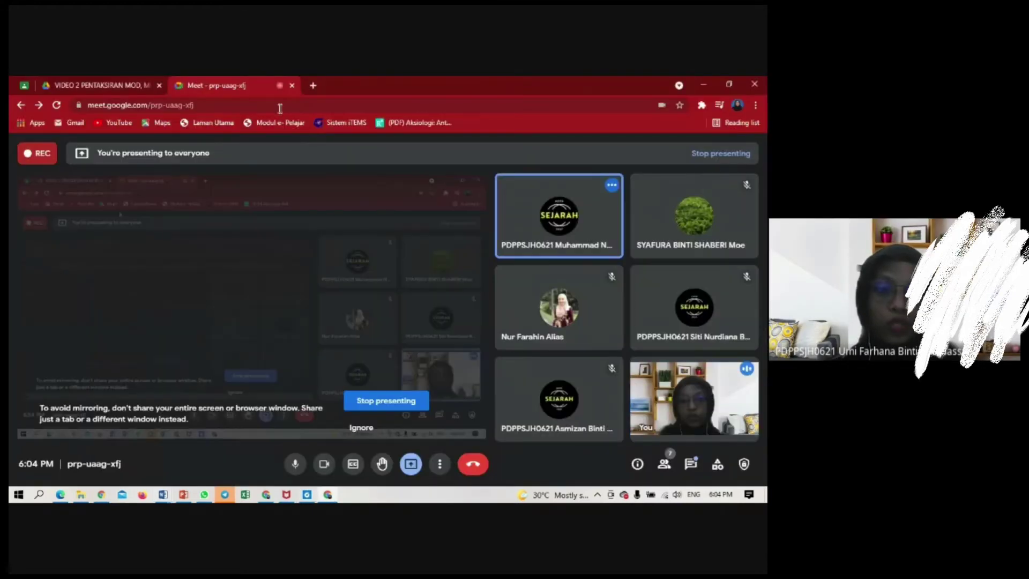
{"action": "left_click", "coordinate": [313, 85]}
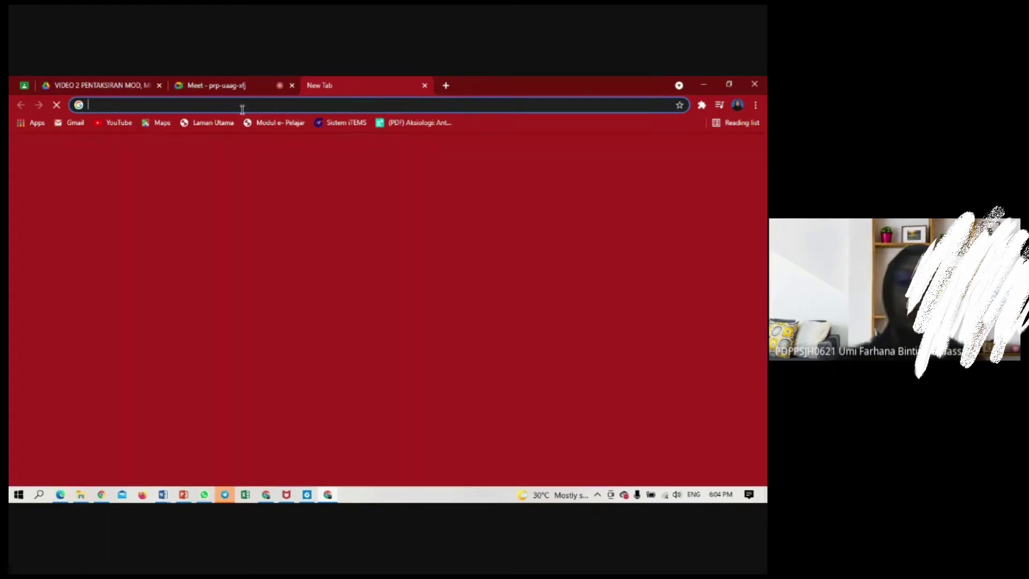
{"action": "type", "text": "len"}
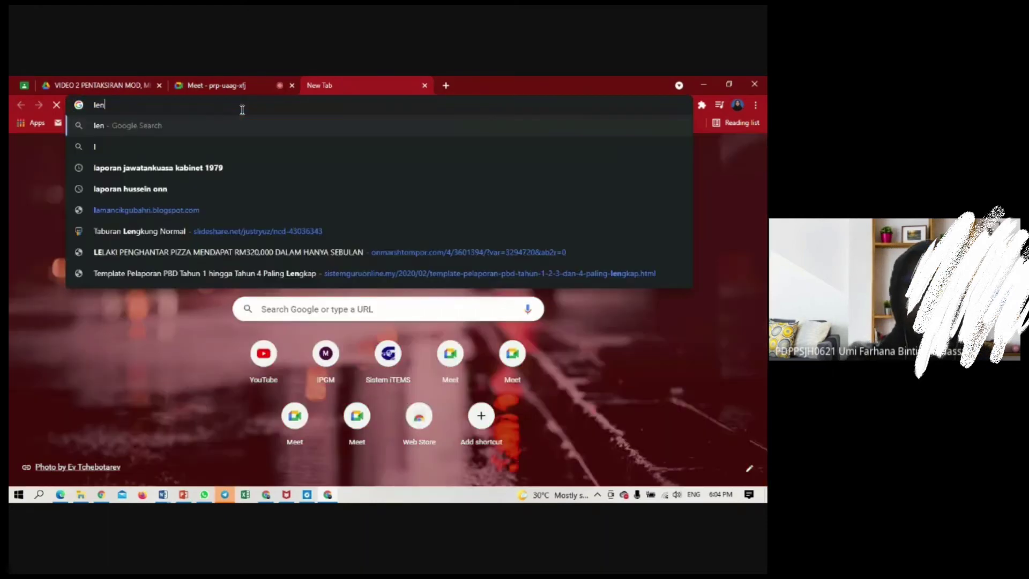
{"action": "type", "text": "gkung tabur"}
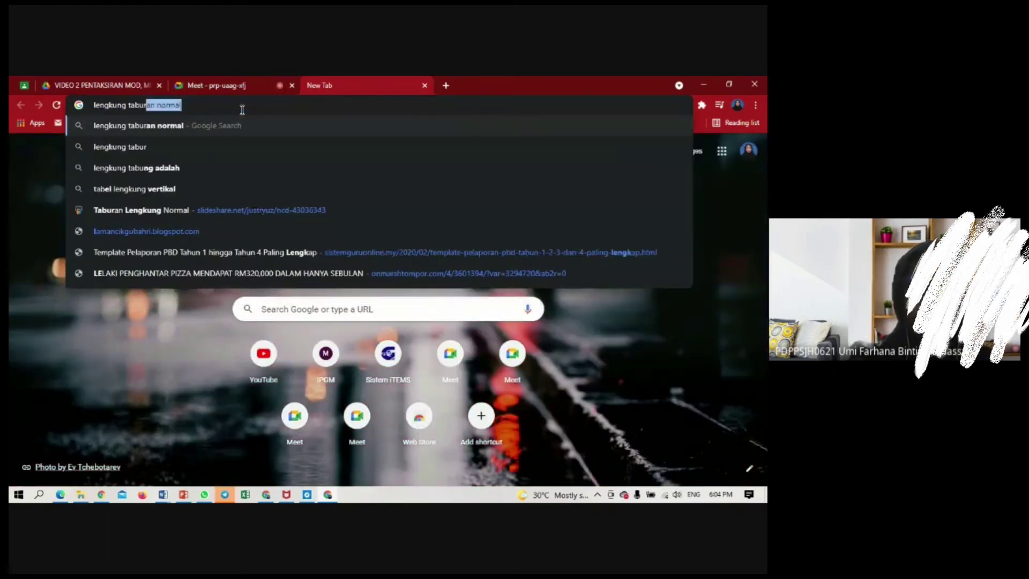
{"action": "type", "text": "an negat"}
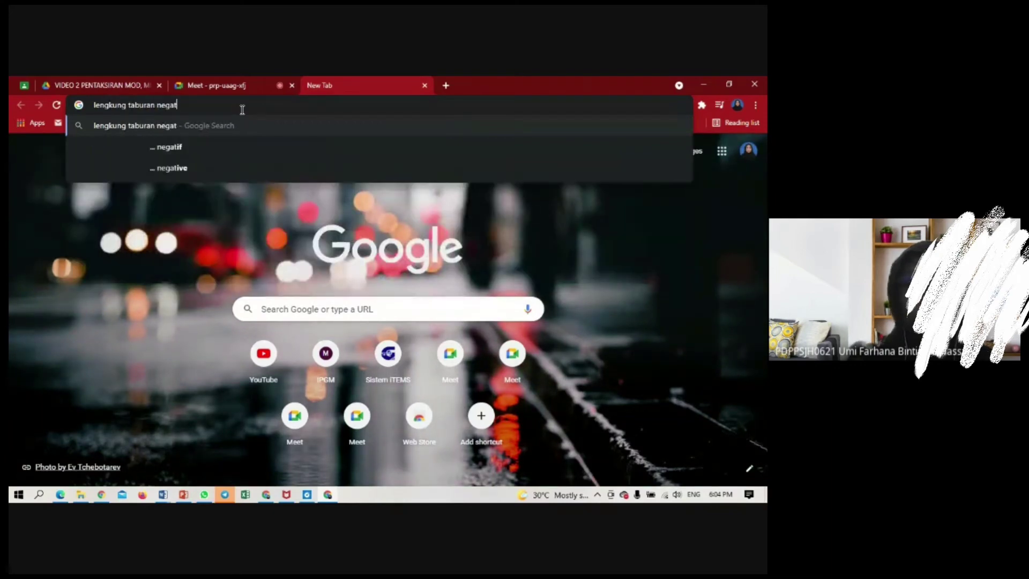
{"action": "type", "text": "if"}
{"action": "key", "text": "Return"}
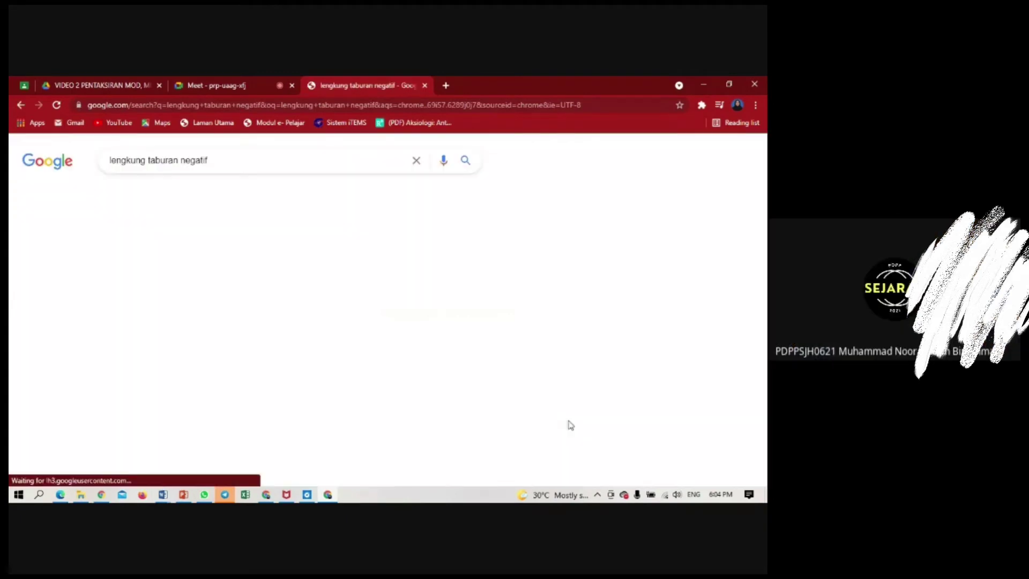
{"action": "left_click", "coordinate": [156, 185]}
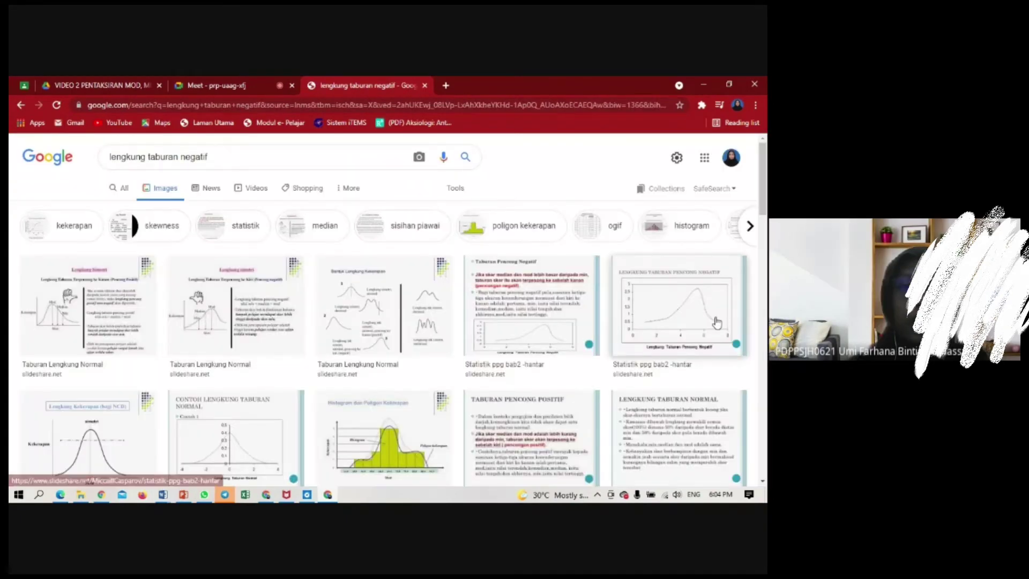
{"action": "left_click", "coordinate": [717, 322]}
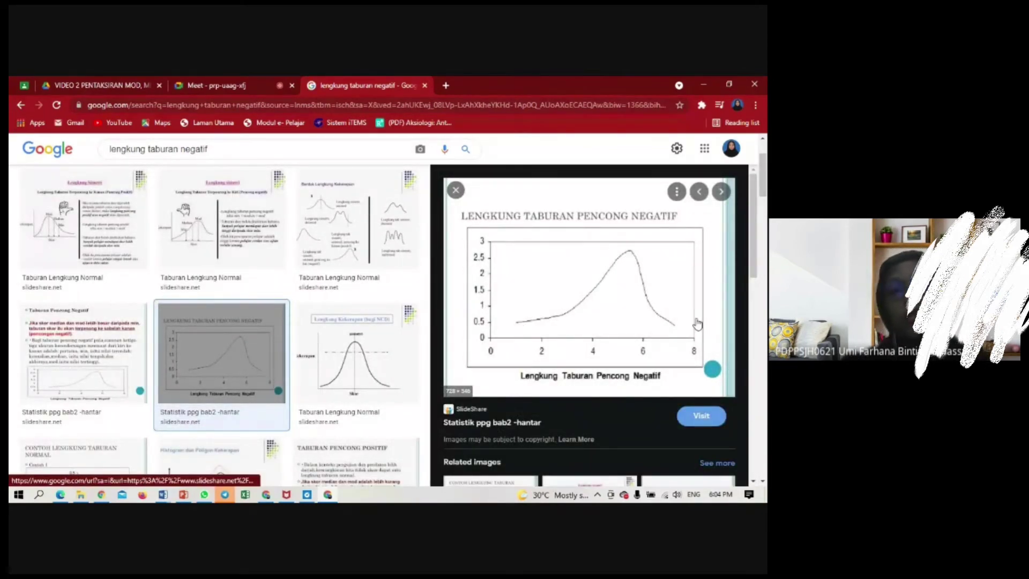
Return to the LAPORAN UJIAN document in Word and begin a new line with "min < media" below "min < median < mod"
{"action": "left_click", "coordinate": [224, 91]}
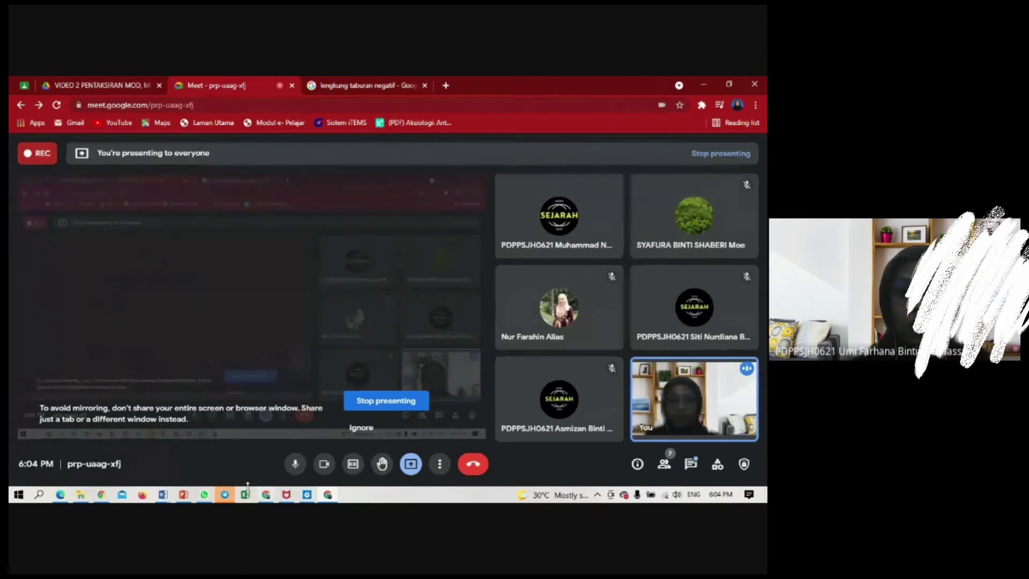
{"action": "mouse_move", "coordinate": [163, 494]}
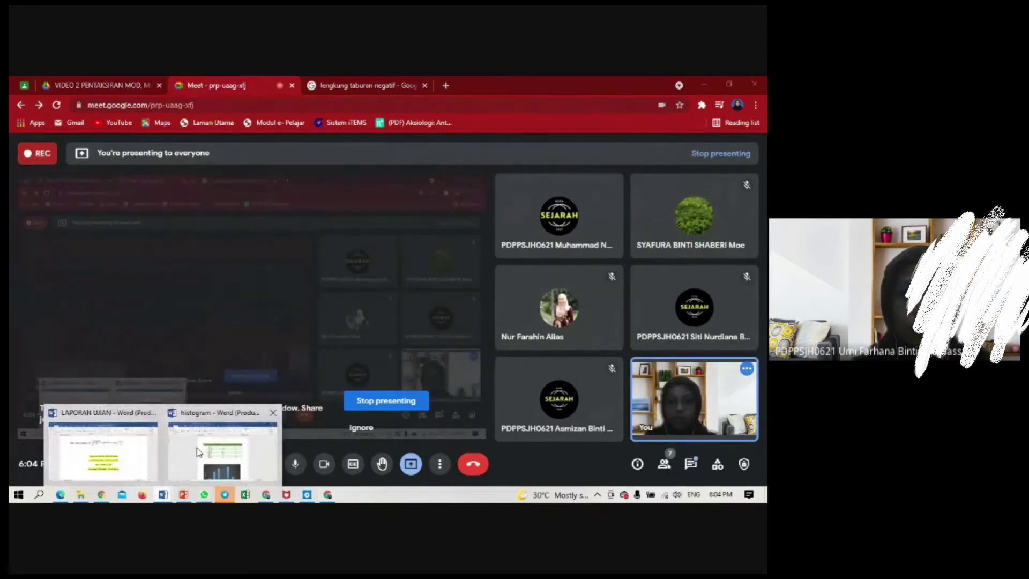
{"action": "left_click", "coordinate": [117, 453]}
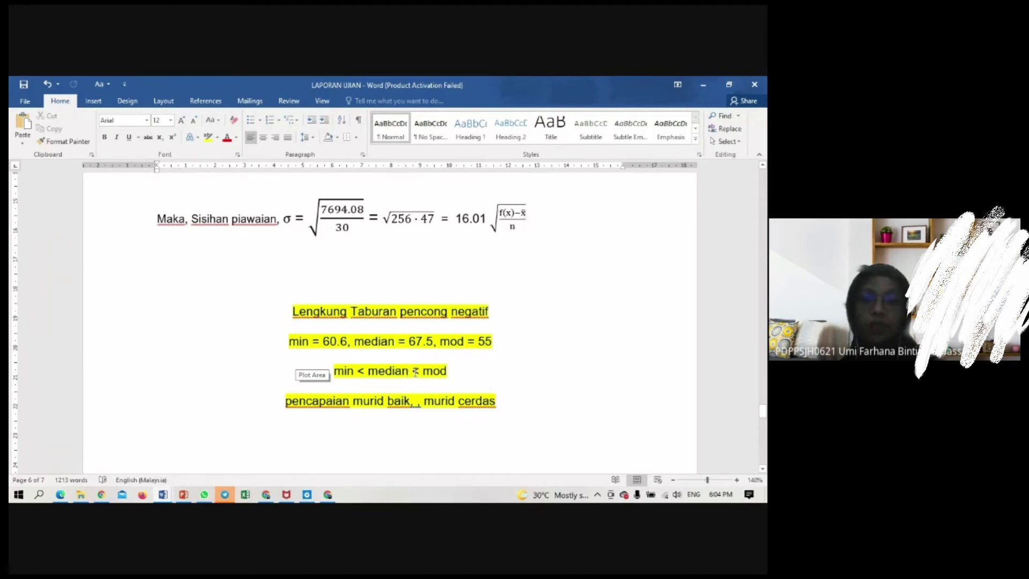
{"action": "left_click", "coordinate": [486, 373]}
{"action": "key", "text": "Return"}
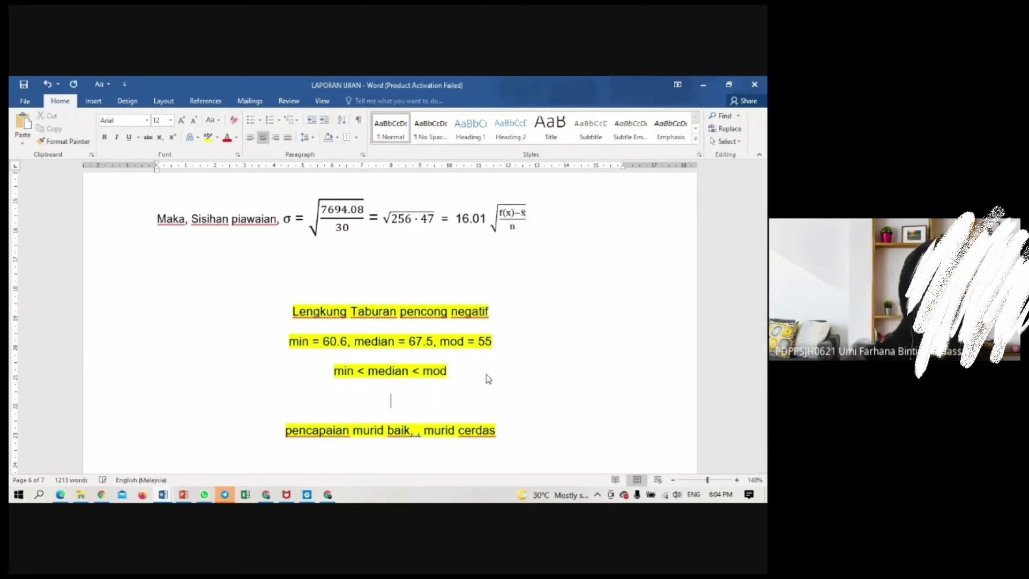
{"action": "type", "text": "min "}
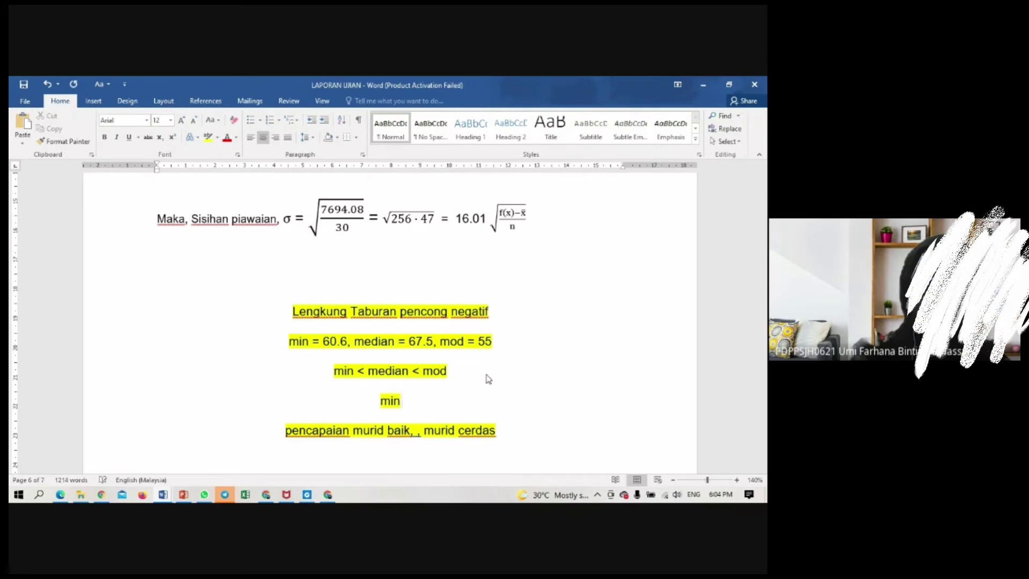
{"action": "type", "text": "< media"}
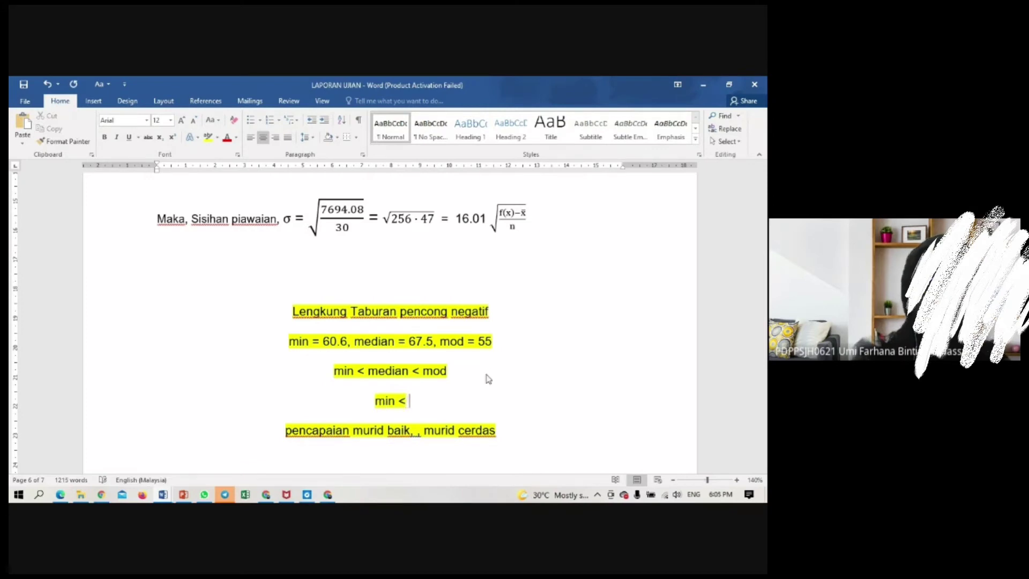
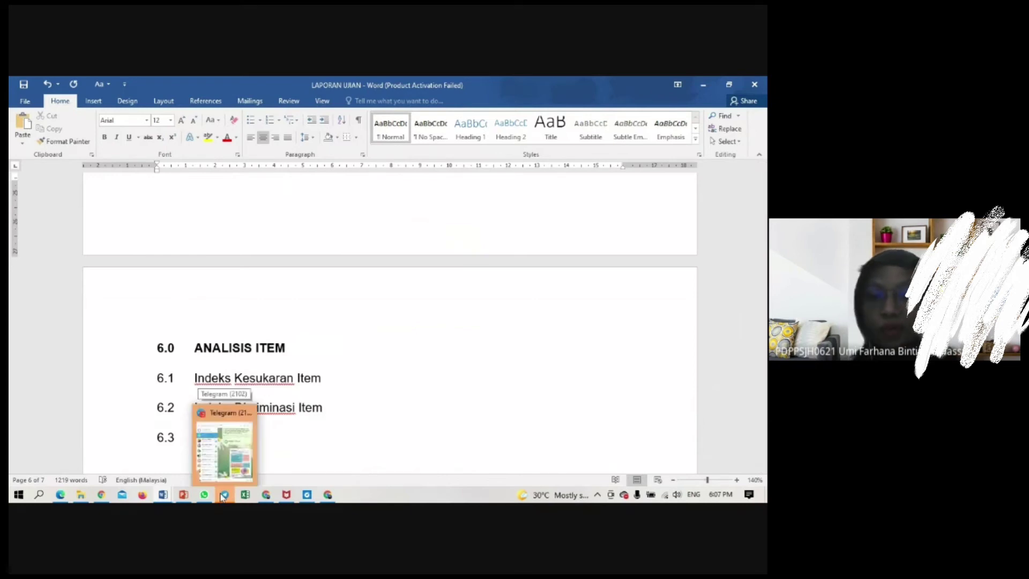
Open the ANALISIS ITEM workbook from the KERJA KURSUS folder in Excel, dismiss the activation notice and show its main menu full-screen
{"action": "mouse_move", "coordinate": [204, 496]}
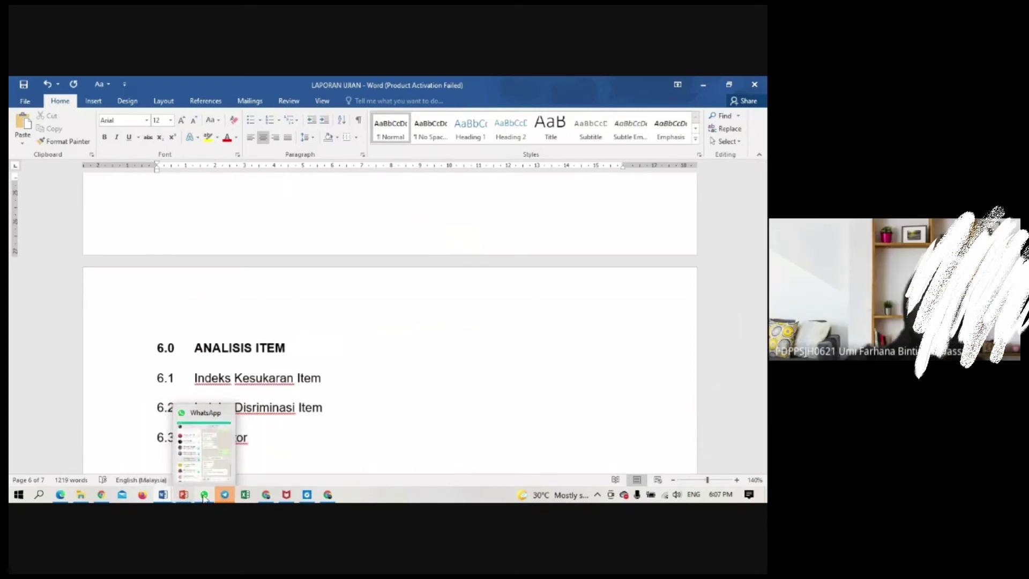
{"action": "left_click", "coordinate": [79, 497]}
{"action": "double_click", "coordinate": [227, 257]}
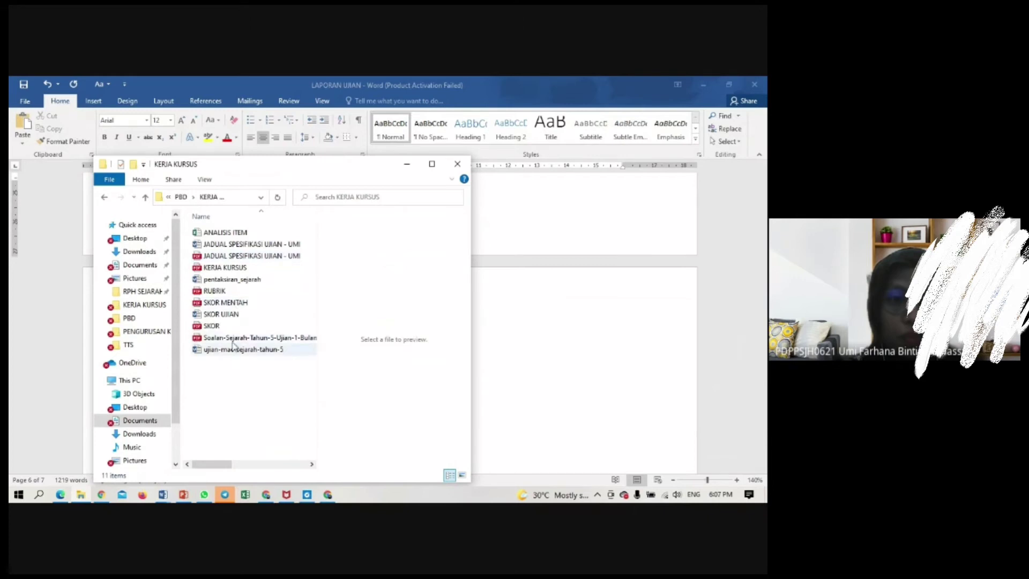
{"action": "left_click", "coordinate": [224, 234]}
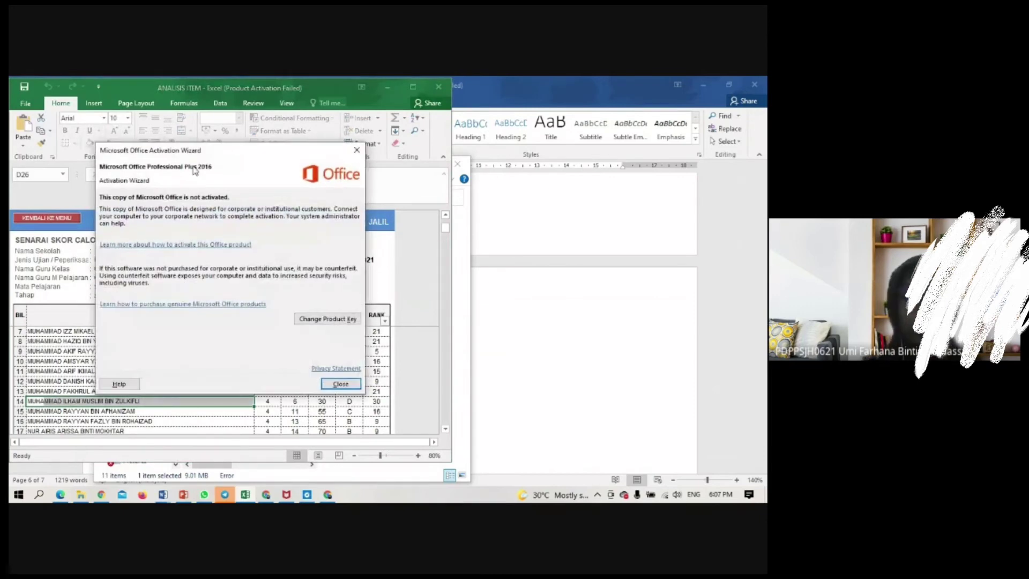
{"action": "left_click", "coordinate": [356, 151]}
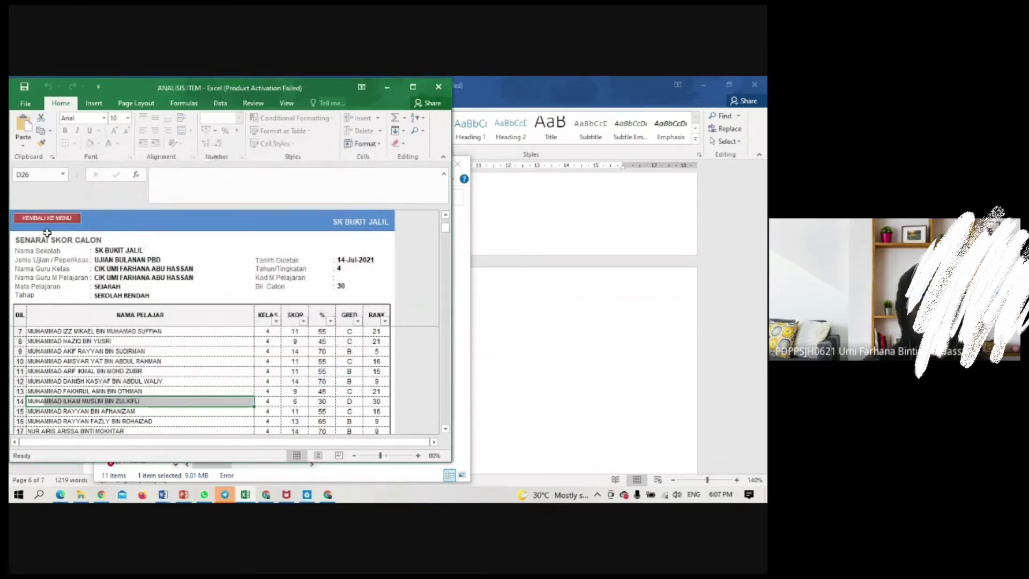
{"action": "left_click", "coordinate": [53, 218]}
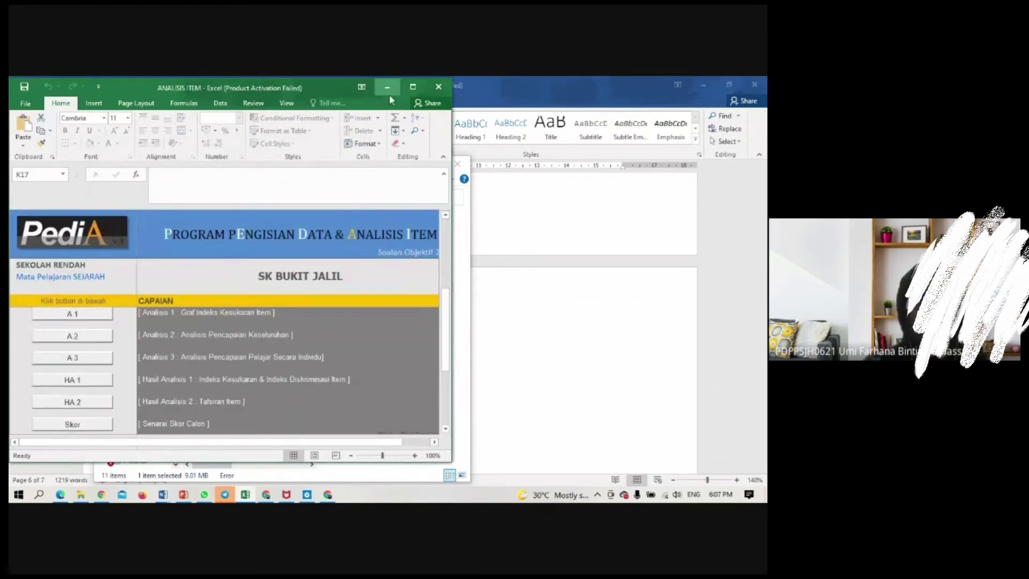
{"action": "left_click", "coordinate": [413, 87]}
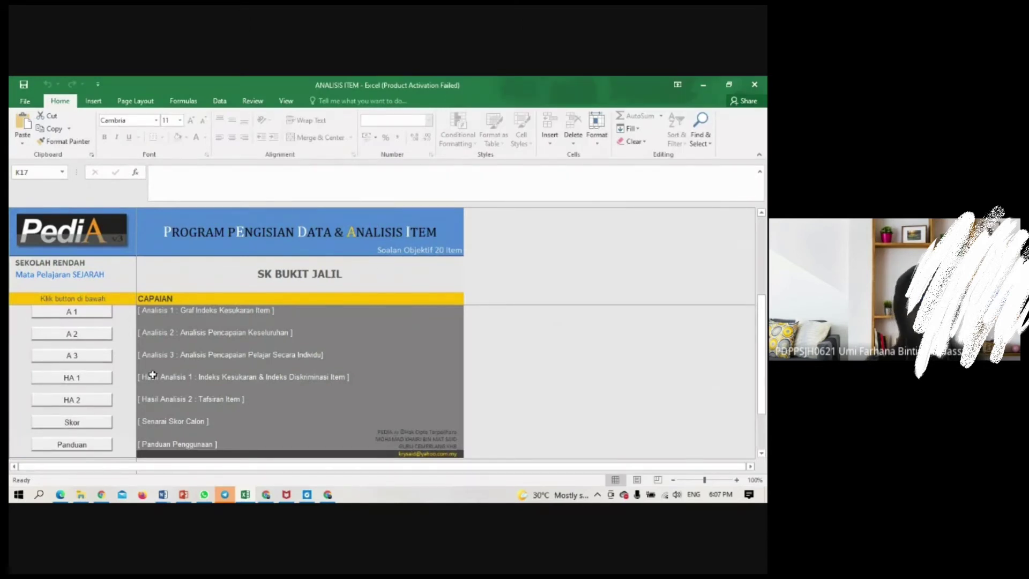
{"action": "scroll", "coordinate": [184, 343], "scroll_direction": "up", "scroll_amount": 3}
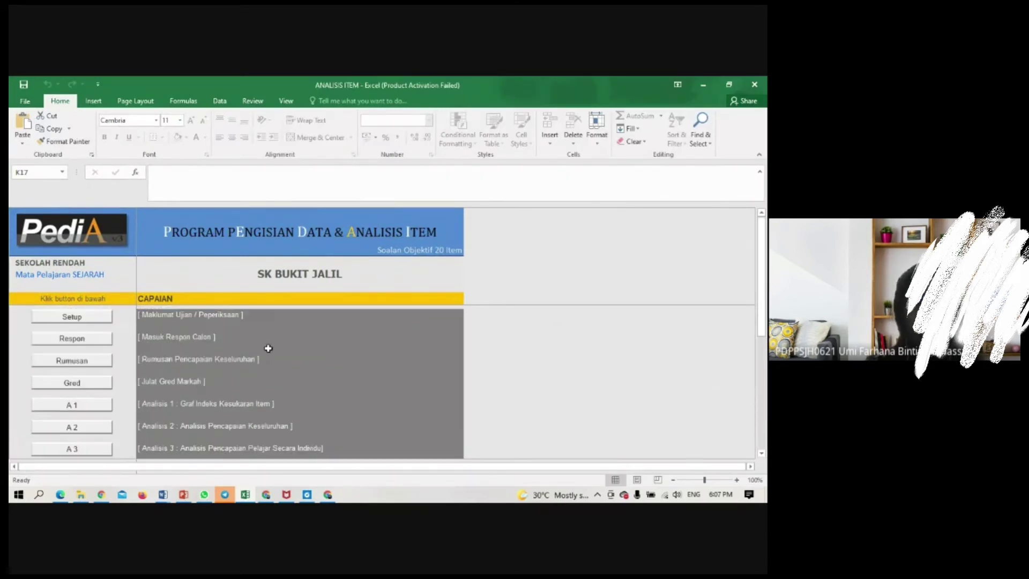
Open the Setup page and go through the school name, exam type, Tahap and teacher name fields
{"action": "left_click", "coordinate": [63, 320]}
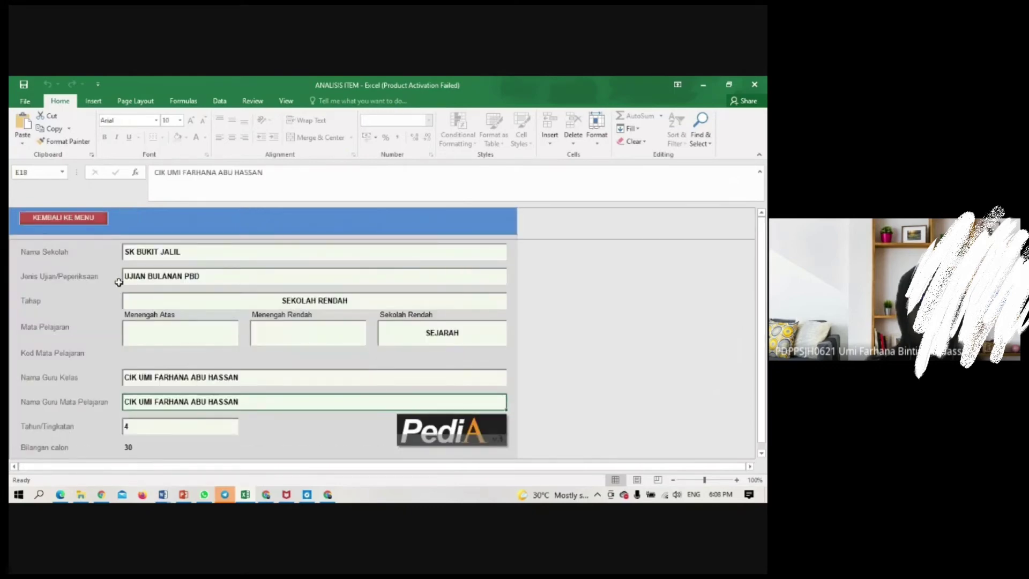
{"action": "left_click", "coordinate": [142, 256]}
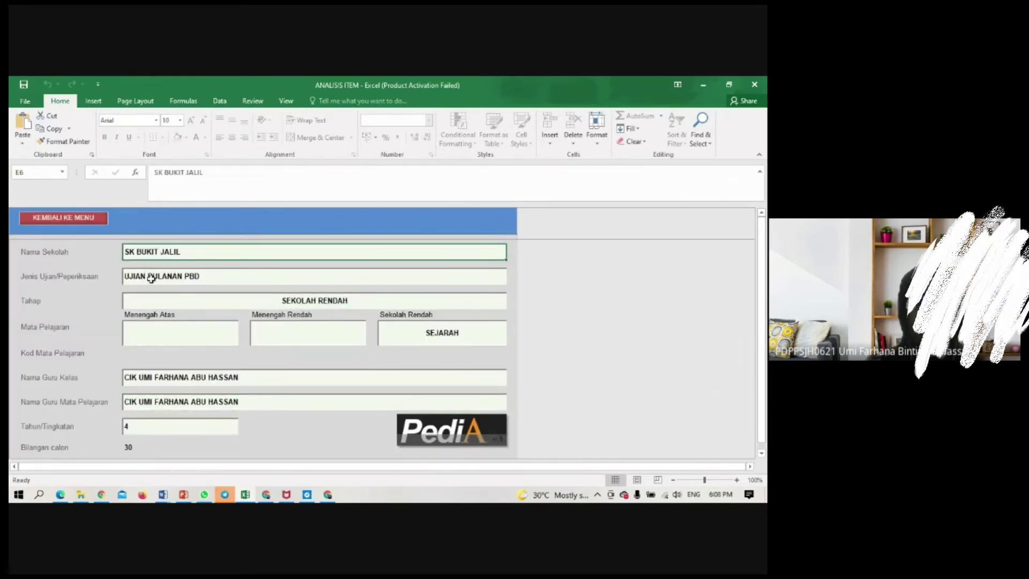
{"action": "left_click", "coordinate": [150, 279]}
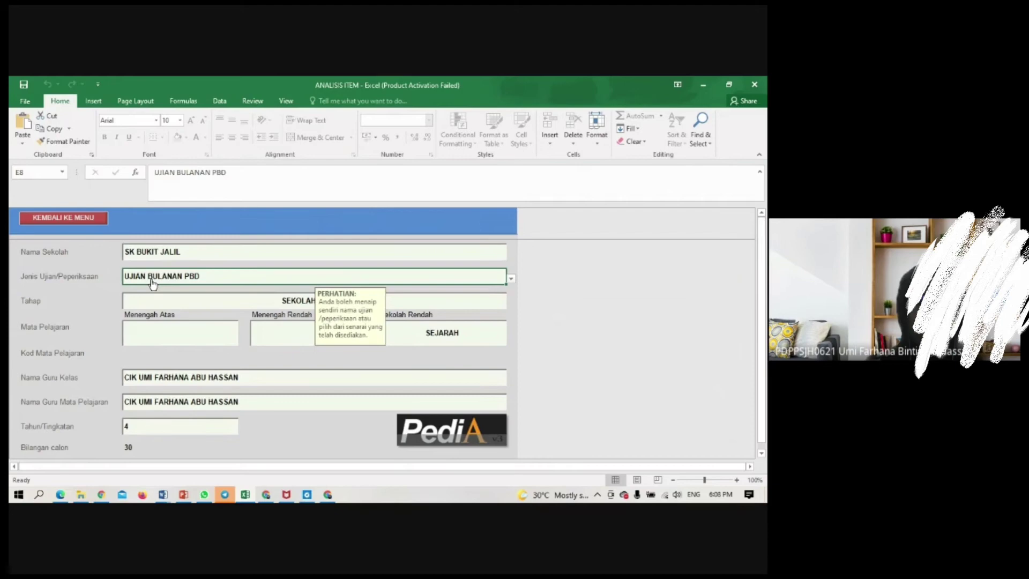
{"action": "left_click", "coordinate": [239, 304]}
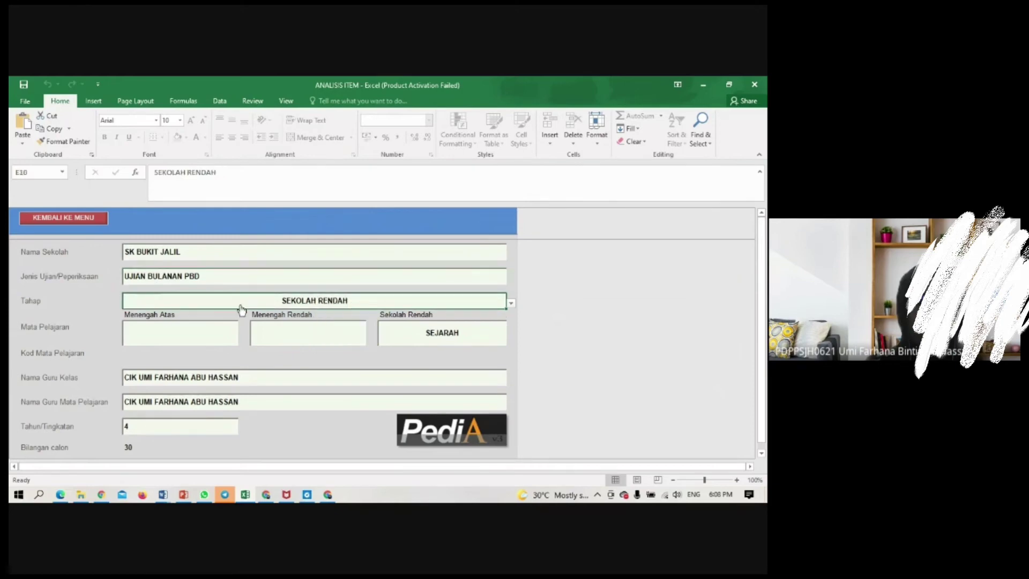
{"action": "left_click", "coordinate": [242, 380]}
{"action": "left_click", "coordinate": [246, 402]}
Check the Tahun/Tingkatan field, Bilangan Item and the answer key on the Setup page against the other test details
{"action": "scroll", "coordinate": [225, 396], "scroll_direction": "down", "scroll_amount": 3}
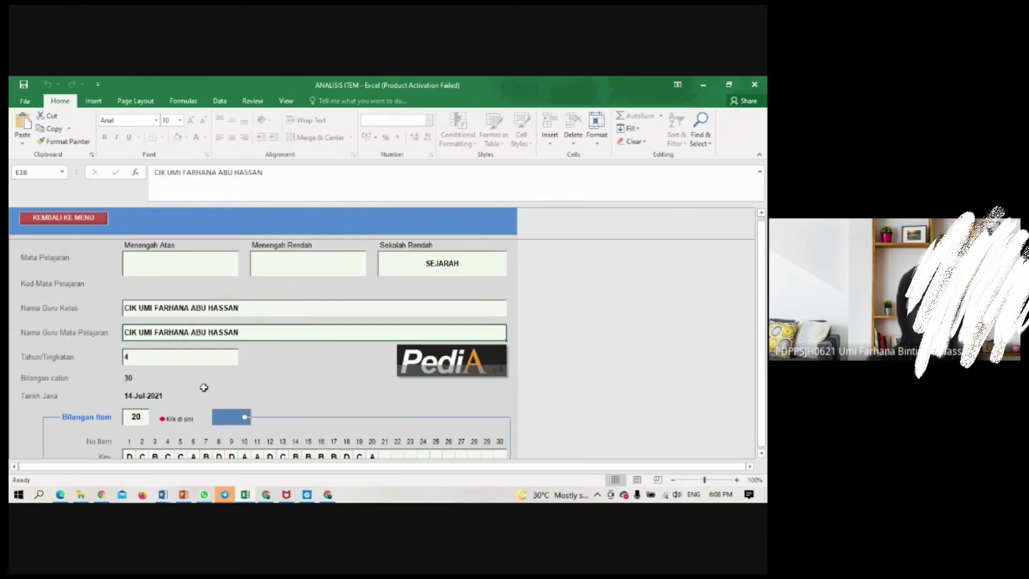
{"action": "left_click", "coordinate": [175, 361]}
{"action": "scroll", "coordinate": [267, 363], "scroll_direction": "down", "scroll_amount": 3}
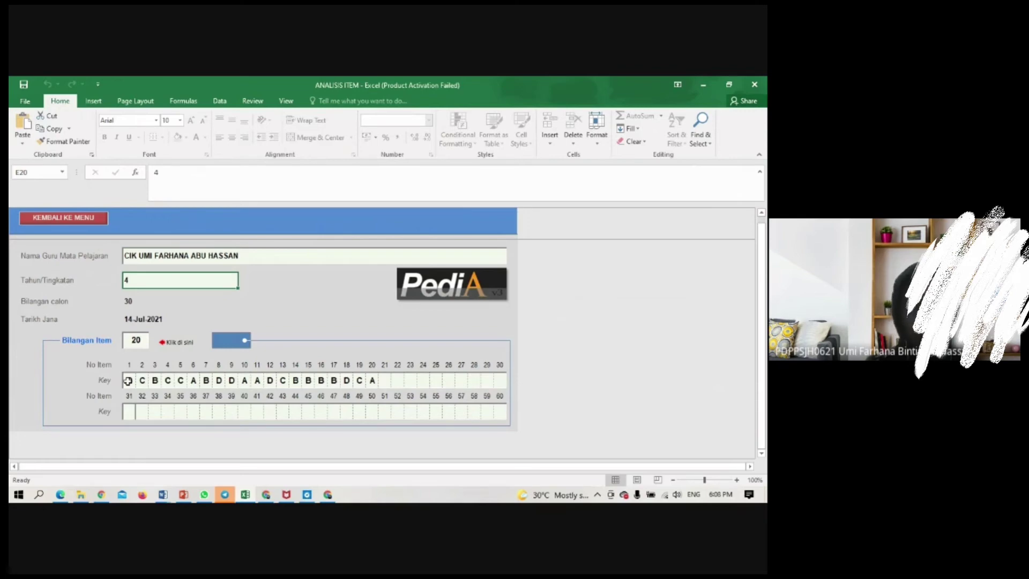
{"action": "scroll", "coordinate": [172, 377], "scroll_direction": "up", "scroll_amount": 2}
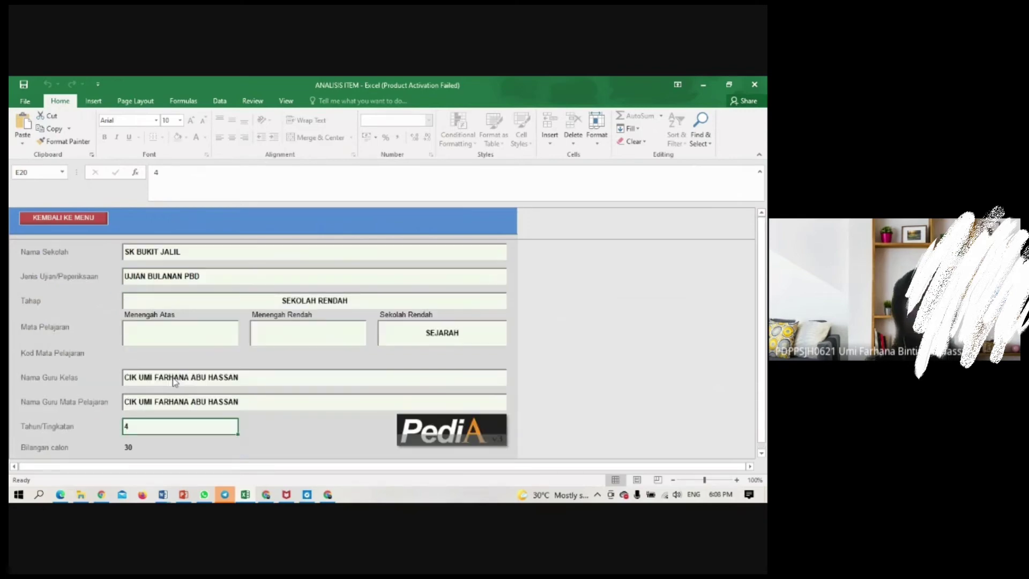
{"action": "scroll", "coordinate": [231, 330], "scroll_direction": "down", "scroll_amount": 2}
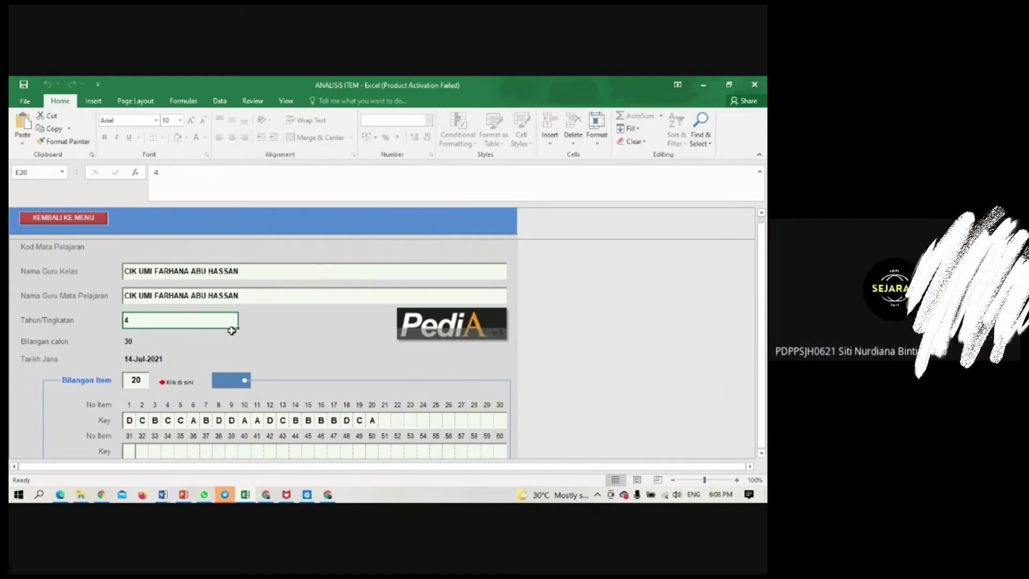
Return to the main menu, open the Respon page and look through the pupils' answers to each item
{"action": "left_click", "coordinate": [87, 219]}
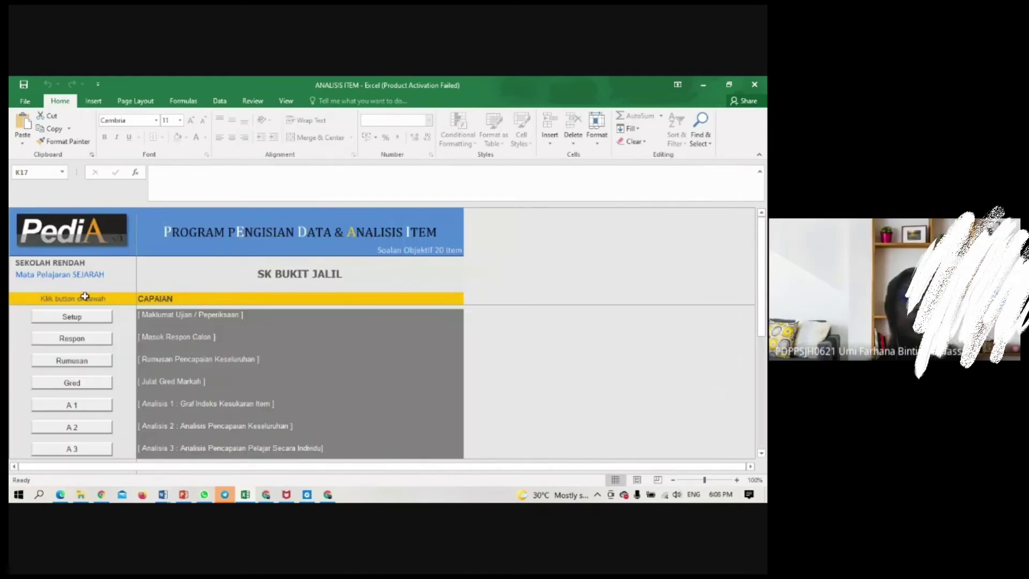
{"action": "left_click", "coordinate": [89, 341]}
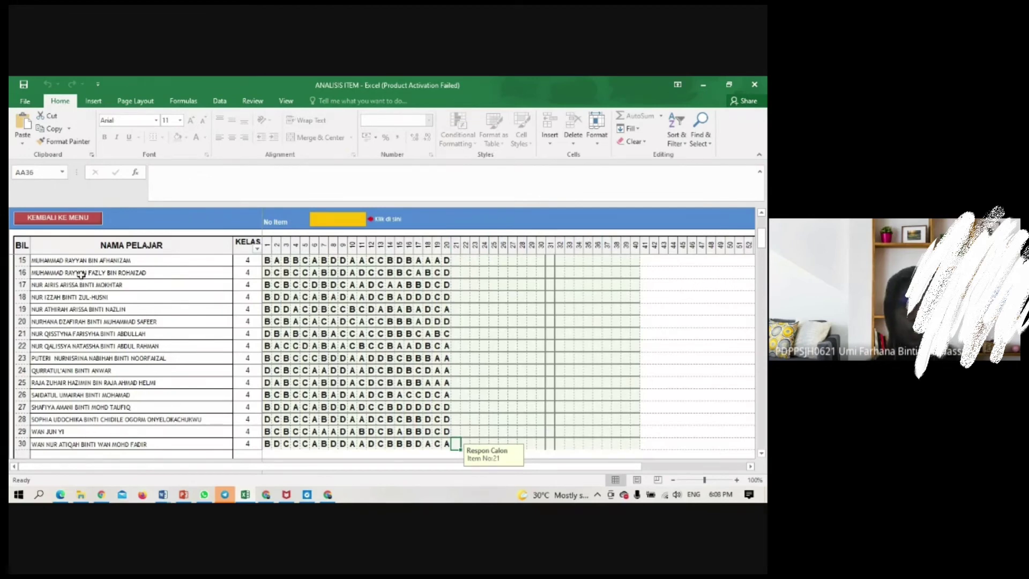
{"action": "scroll", "coordinate": [91, 360], "scroll_direction": "down", "scroll_amount": 1}
{"action": "scroll", "coordinate": [91, 361], "scroll_direction": "up", "scroll_amount": 6}
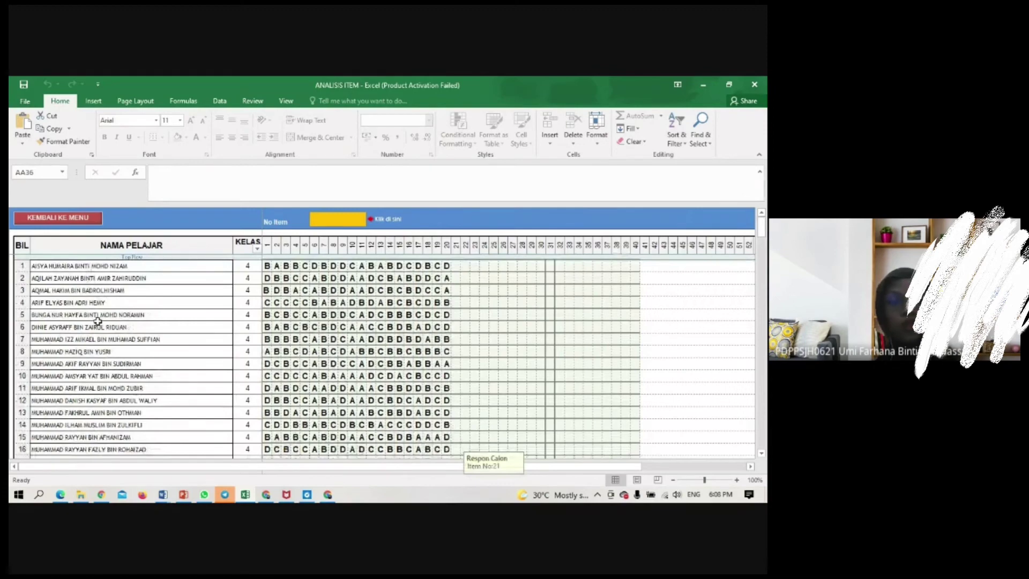
{"action": "scroll", "coordinate": [88, 362], "scroll_direction": "down", "scroll_amount": 2}
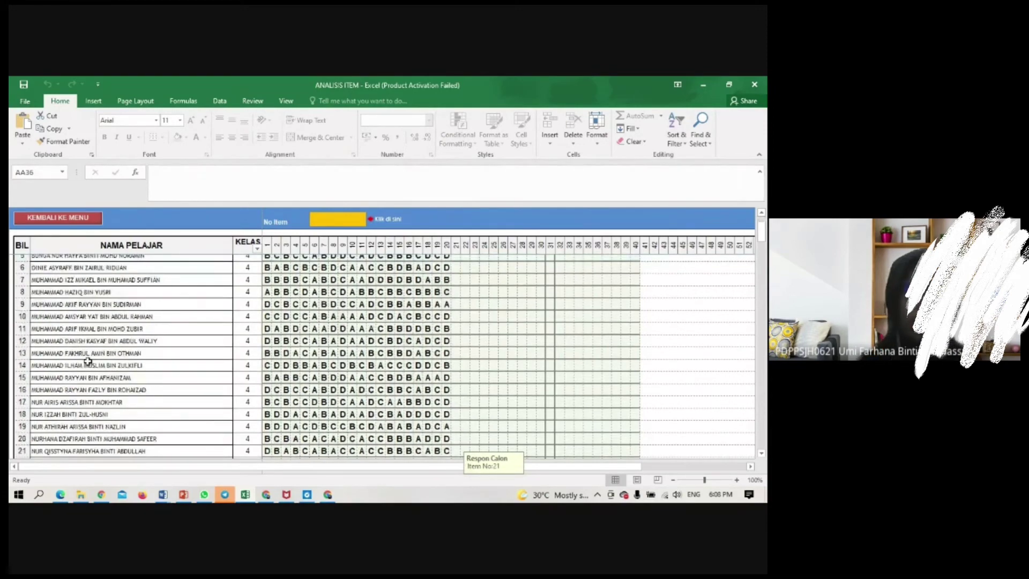
{"action": "scroll", "coordinate": [87, 362], "scroll_direction": "down", "scroll_amount": 3}
{"action": "scroll", "coordinate": [119, 383], "scroll_direction": "up", "scroll_amount": 3}
{"action": "scroll", "coordinate": [118, 382], "scroll_direction": "up", "scroll_amount": 2}
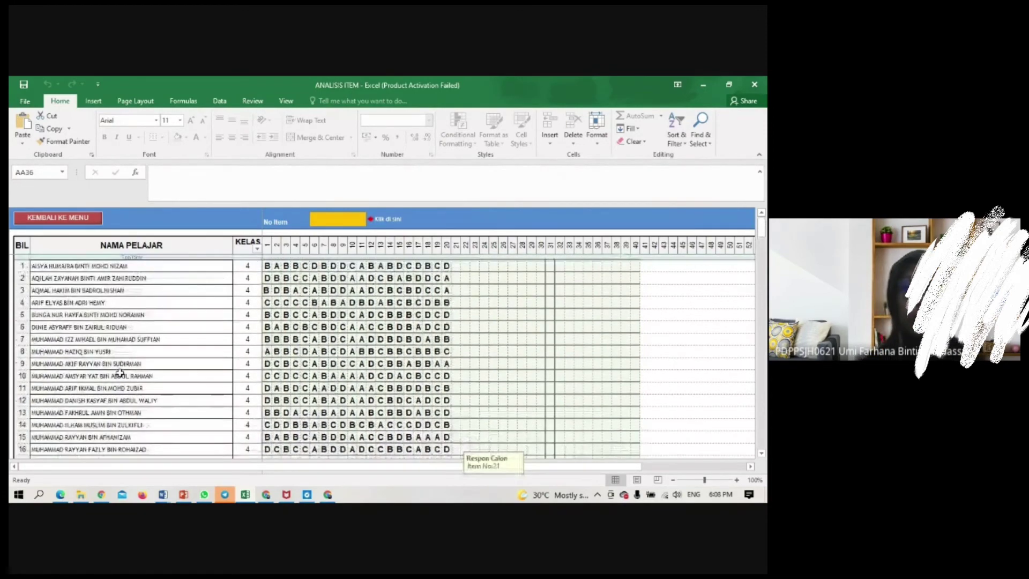
Look through the rest of the pupil list on the Respon page, check Bilangan calon on the Setup page and return to the main menu
{"action": "scroll", "coordinate": [98, 298], "scroll_direction": "down", "scroll_amount": 4}
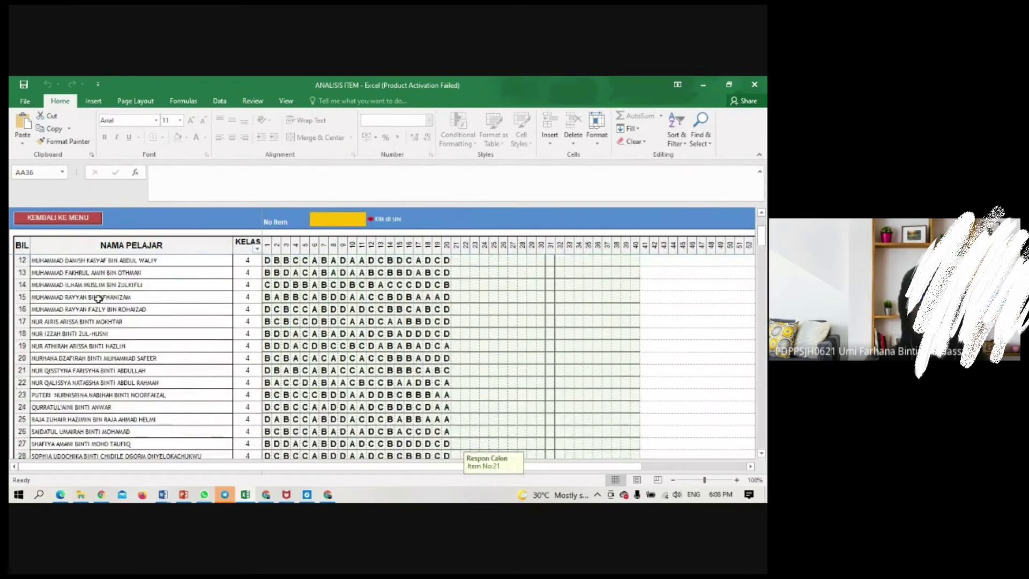
{"action": "scroll", "coordinate": [98, 298], "scroll_direction": "down", "scroll_amount": 5}
{"action": "left_click", "coordinate": [67, 219]}
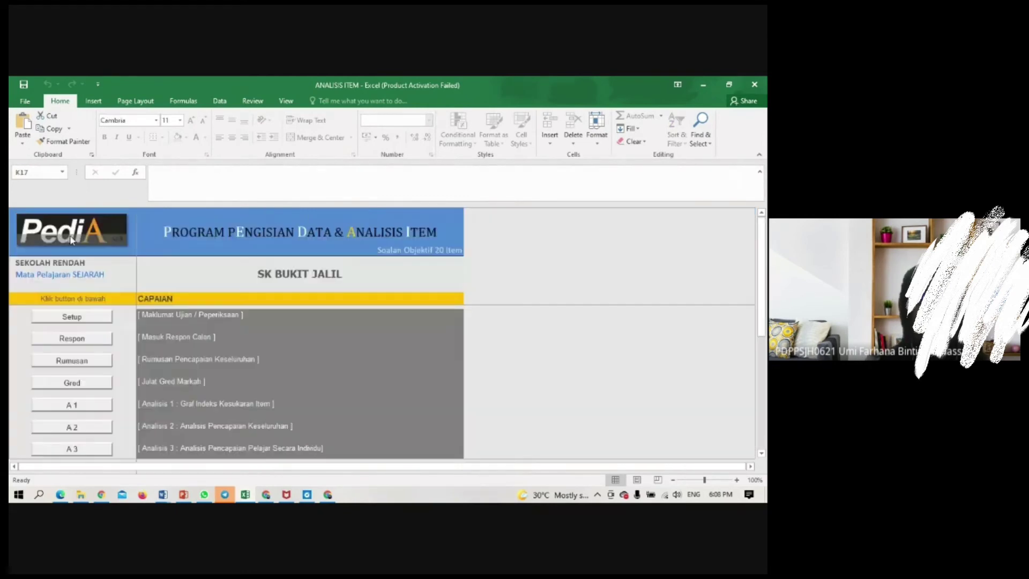
{"action": "left_click", "coordinate": [72, 317]}
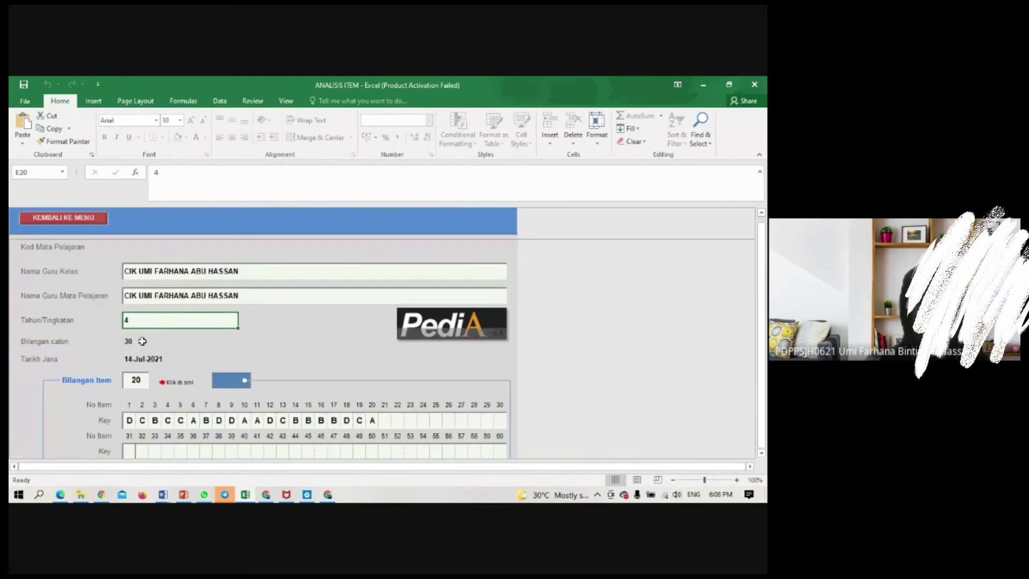
{"action": "left_click", "coordinate": [92, 222]}
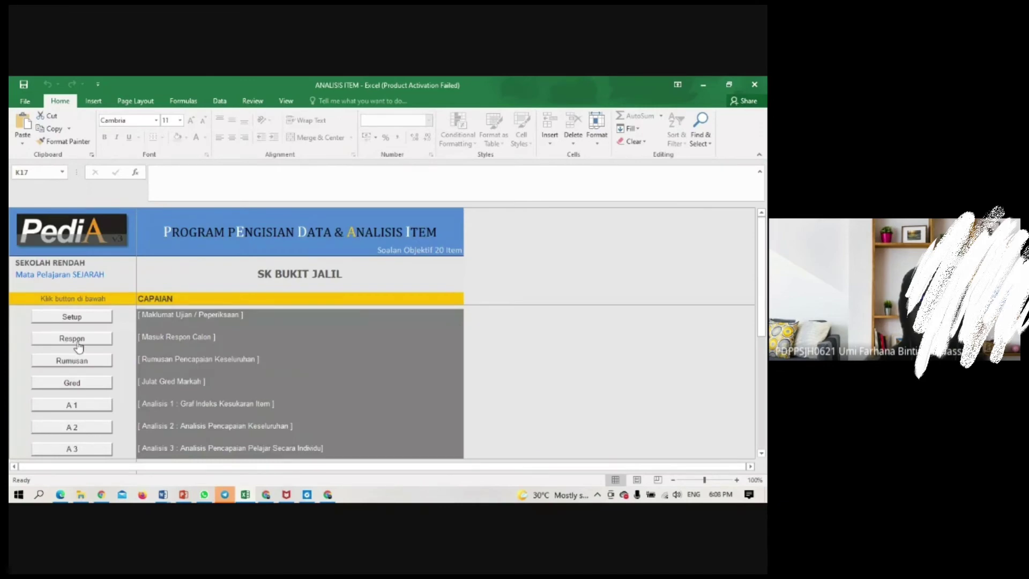
Open the Respon page, review the pupils' answers from the first pupil downward and return to the main menu
{"action": "left_click", "coordinate": [72, 338]}
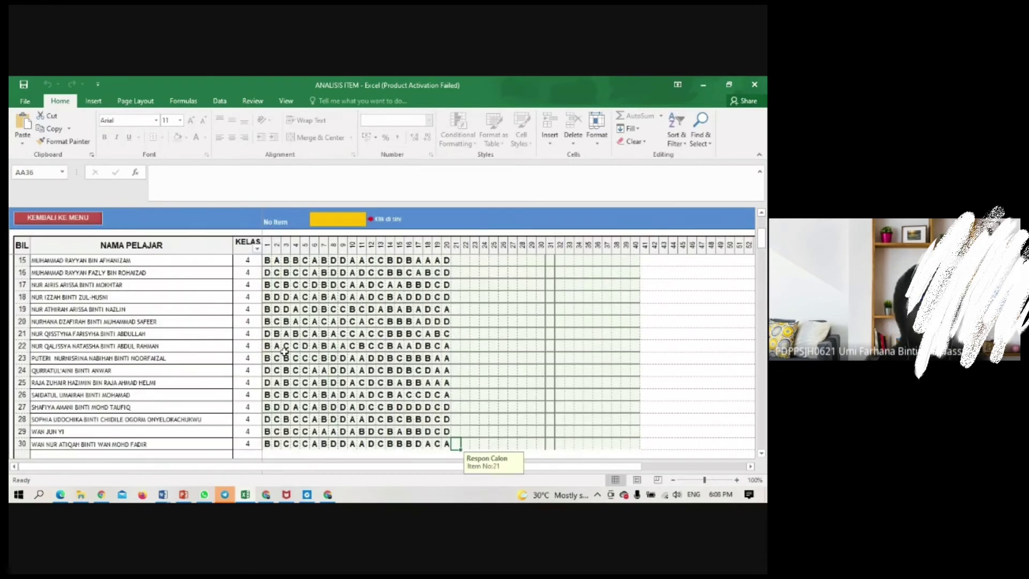
{"action": "scroll", "coordinate": [284, 351], "scroll_direction": "up", "scroll_amount": 5}
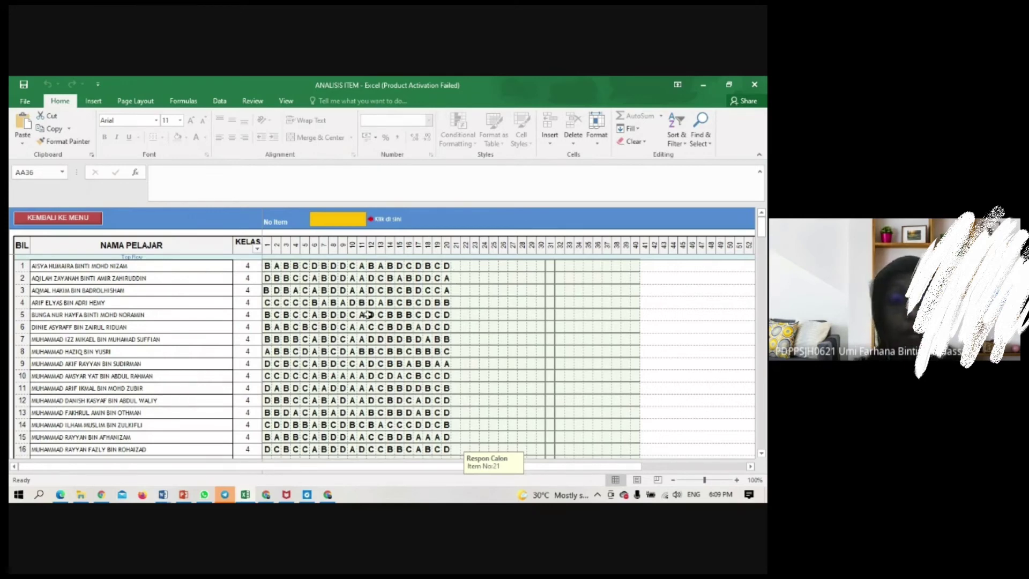
{"action": "scroll", "coordinate": [397, 297], "scroll_direction": "down", "scroll_amount": 2}
{"action": "scroll", "coordinate": [367, 313], "scroll_direction": "down", "scroll_amount": 5}
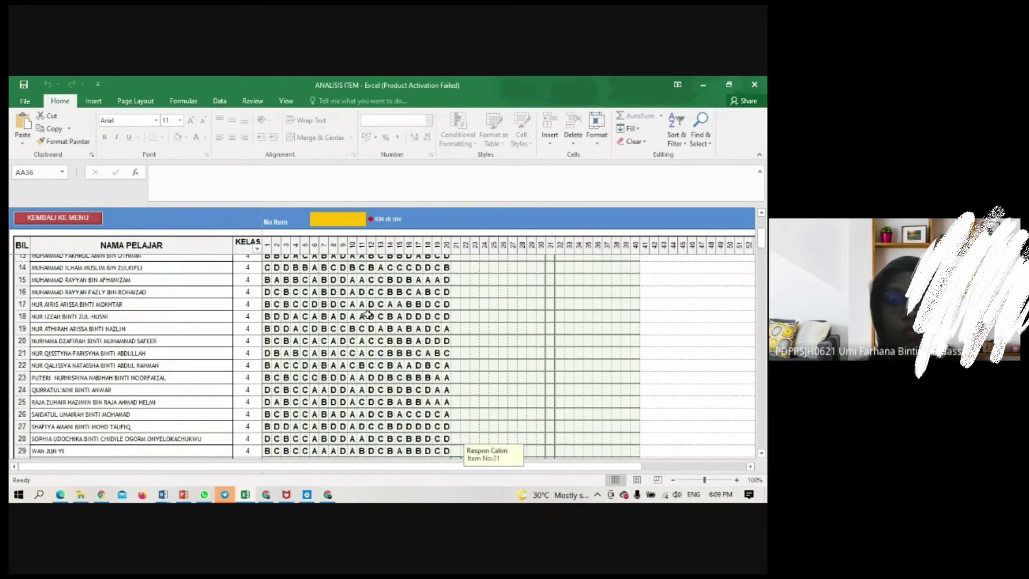
{"action": "left_click", "coordinate": [47, 218]}
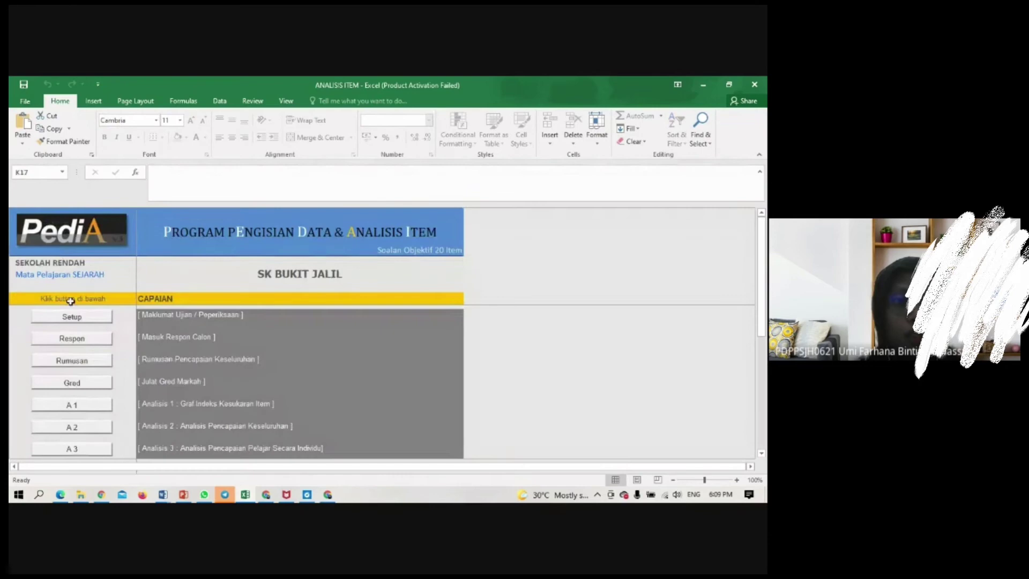
View the overall results on the Rumusan page, recheck the answers on the Respon page and return to the main menu
{"action": "left_click", "coordinate": [73, 359]}
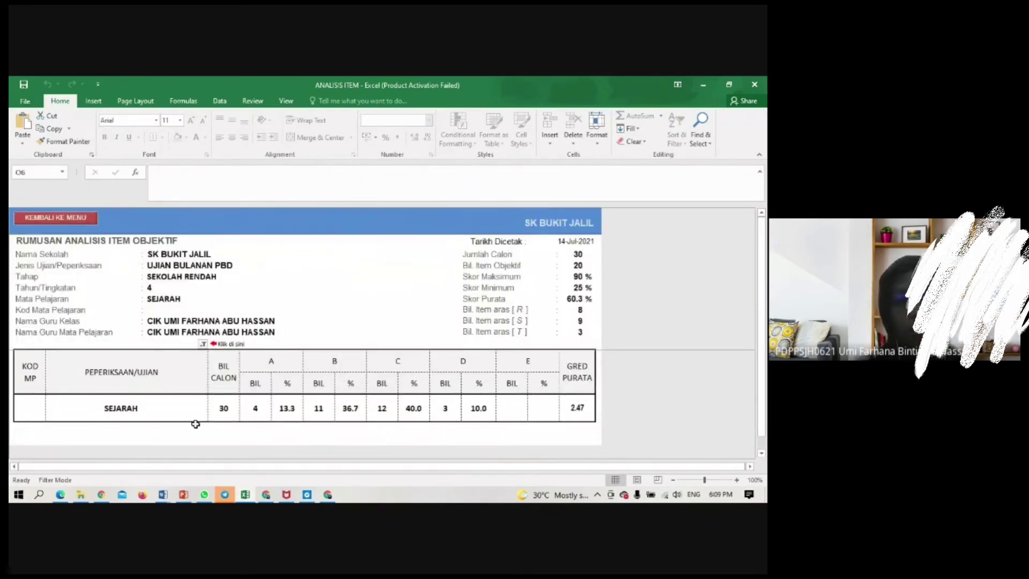
{"action": "left_click", "coordinate": [36, 217]}
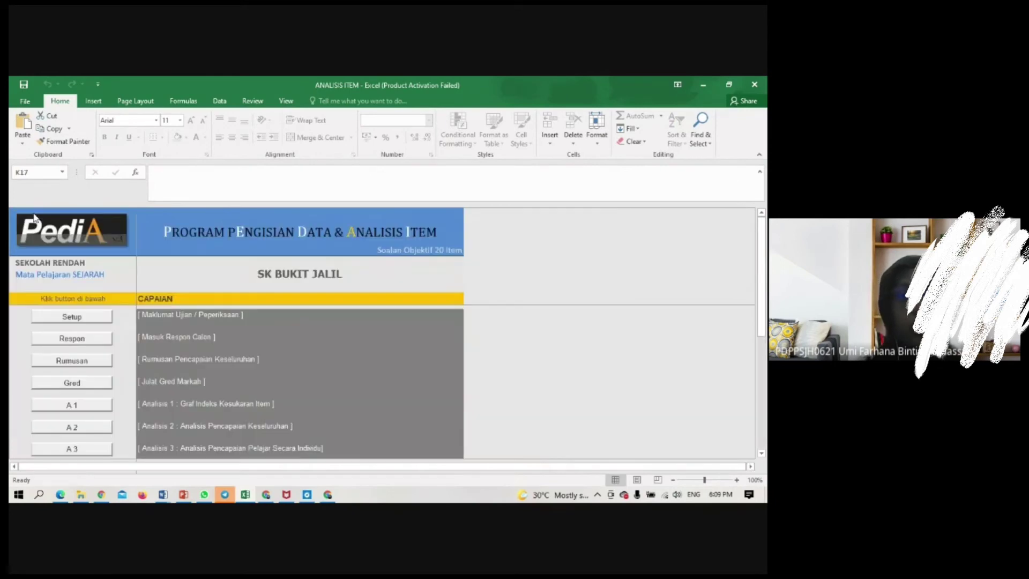
{"action": "left_click", "coordinate": [72, 341]}
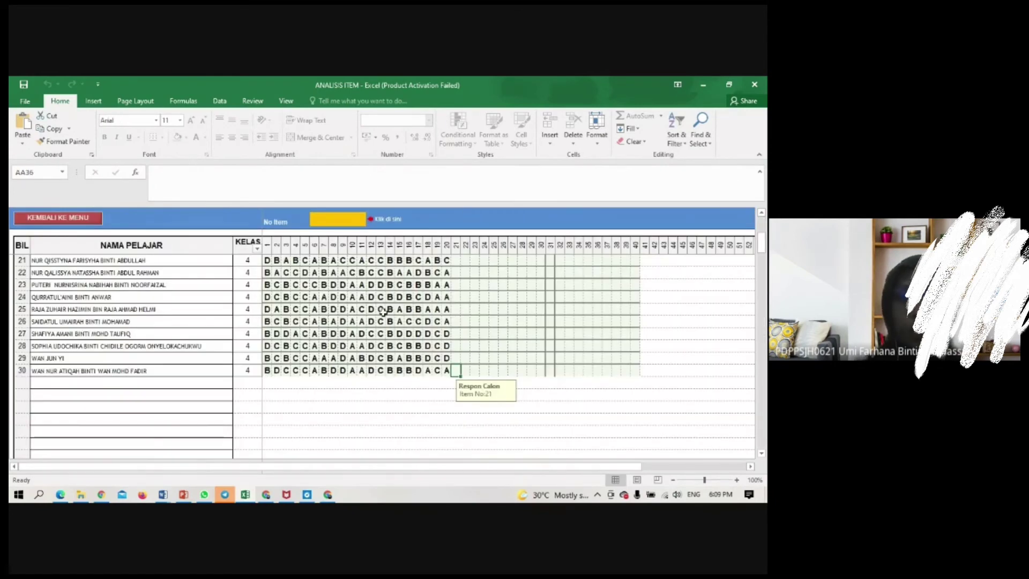
{"action": "scroll", "coordinate": [381, 315], "scroll_direction": "up", "scroll_amount": 3}
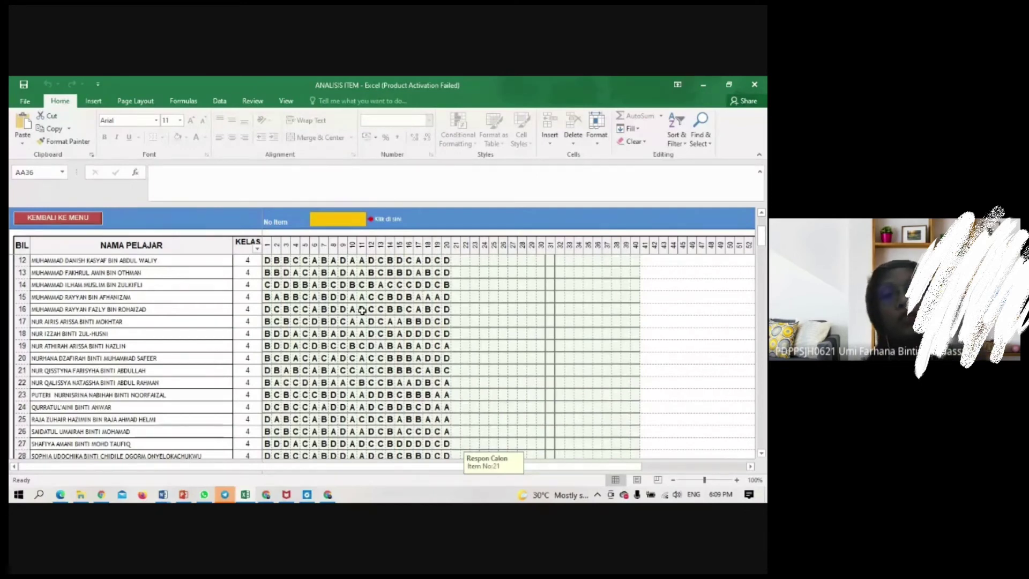
{"action": "left_click", "coordinate": [58, 218]}
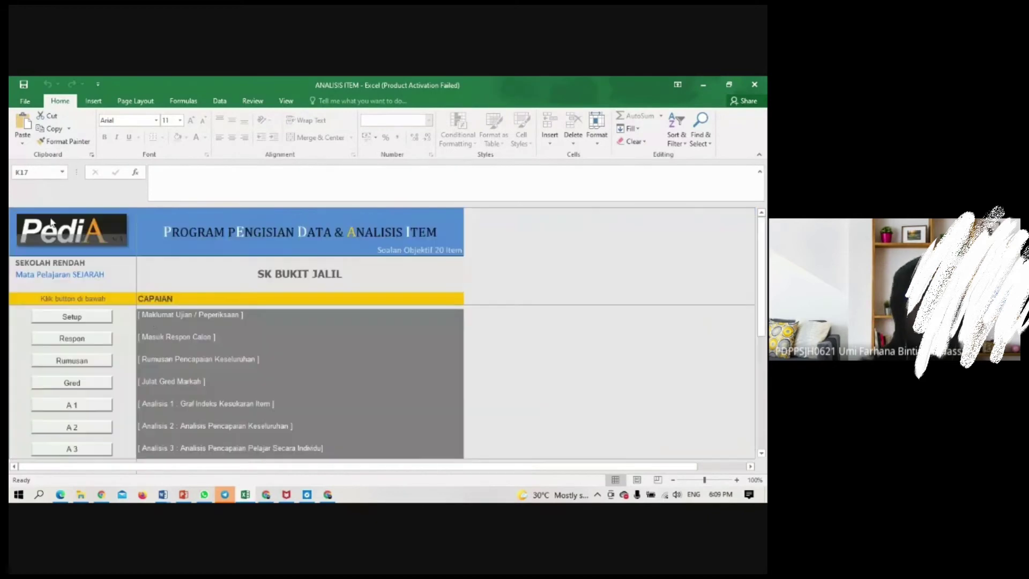
View the mark ranges on the Gred page and return to the main menu
{"action": "scroll", "coordinate": [237, 397], "scroll_direction": "down", "scroll_amount": 1}
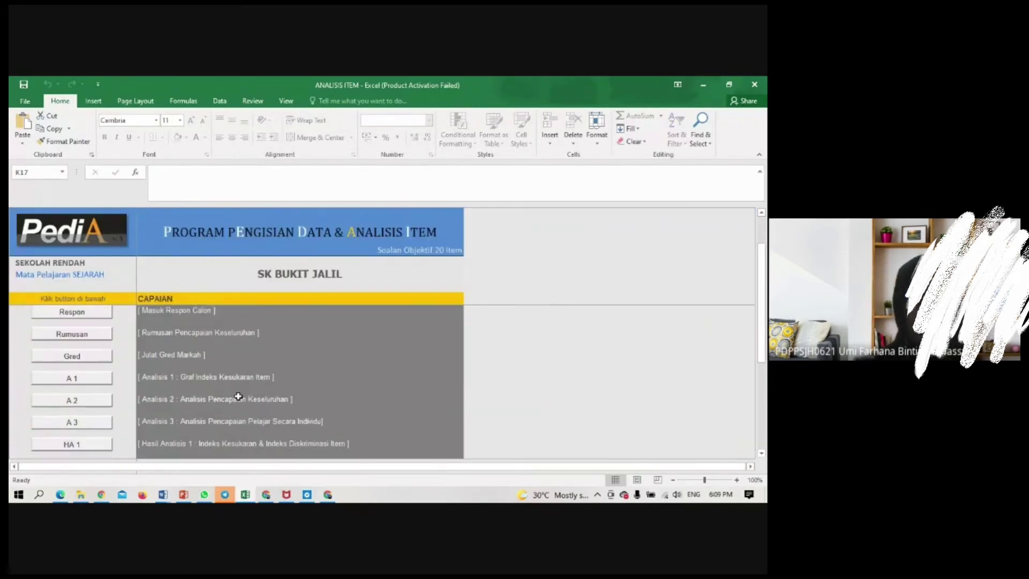
{"action": "left_click", "coordinate": [81, 357]}
{"action": "left_click", "coordinate": [67, 232]}
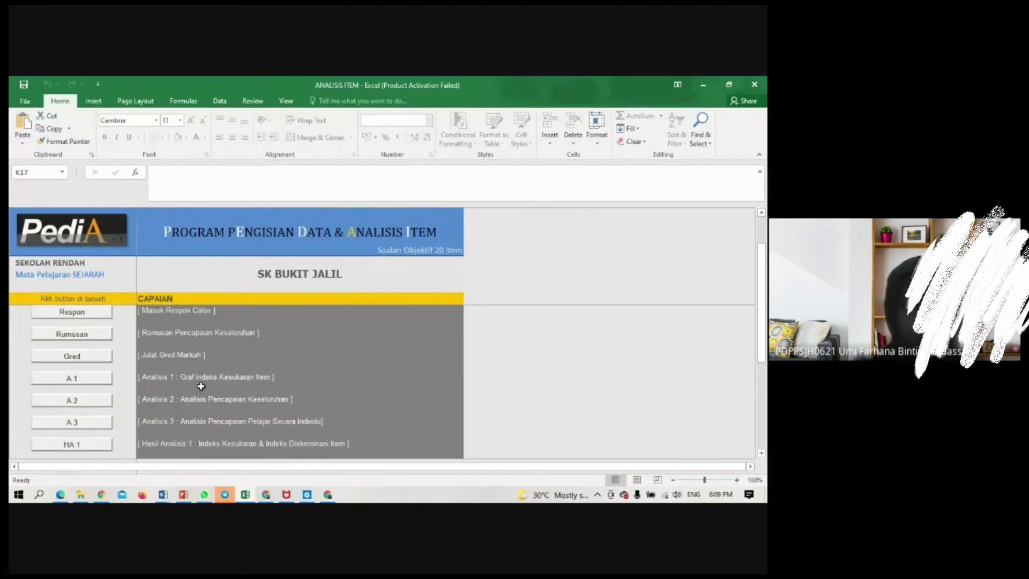
Open the A 1 analysis and examine the answer counts, the Graf Indeks Kesukaran Item chart and the difficulty index guide
{"action": "left_click", "coordinate": [102, 379]}
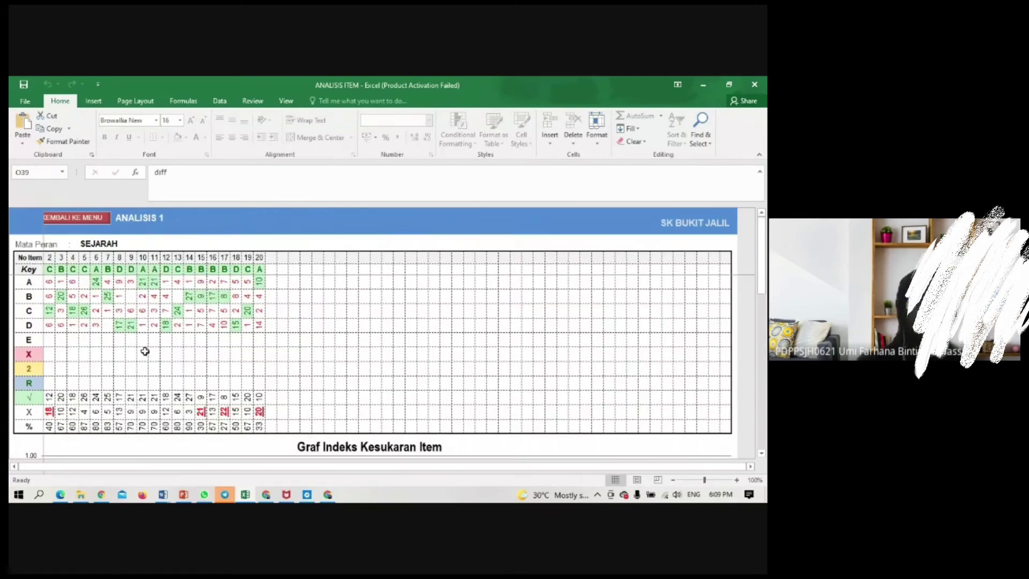
{"action": "scroll", "coordinate": [297, 364], "scroll_direction": "down", "scroll_amount": 6}
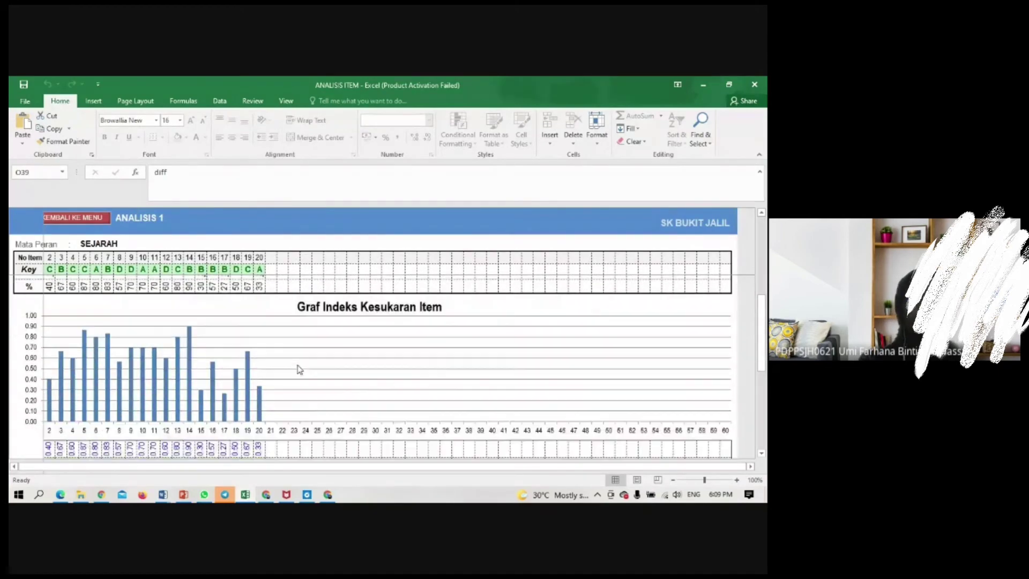
{"action": "scroll", "coordinate": [297, 369], "scroll_direction": "down", "scroll_amount": 3}
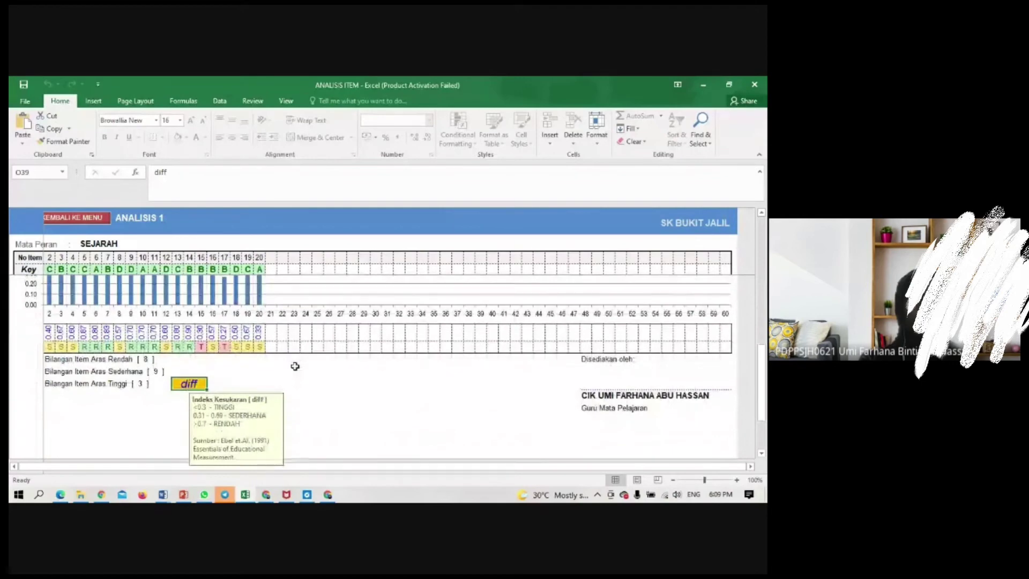
{"action": "scroll", "coordinate": [295, 367], "scroll_direction": "up", "scroll_amount": 9}
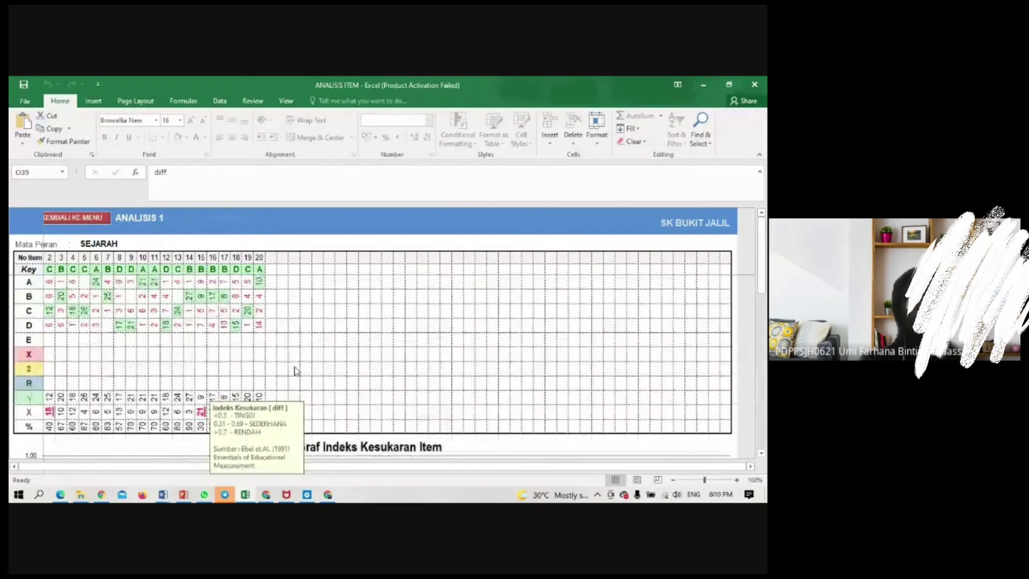
{"action": "scroll", "coordinate": [291, 367], "scroll_direction": "down", "scroll_amount": 6}
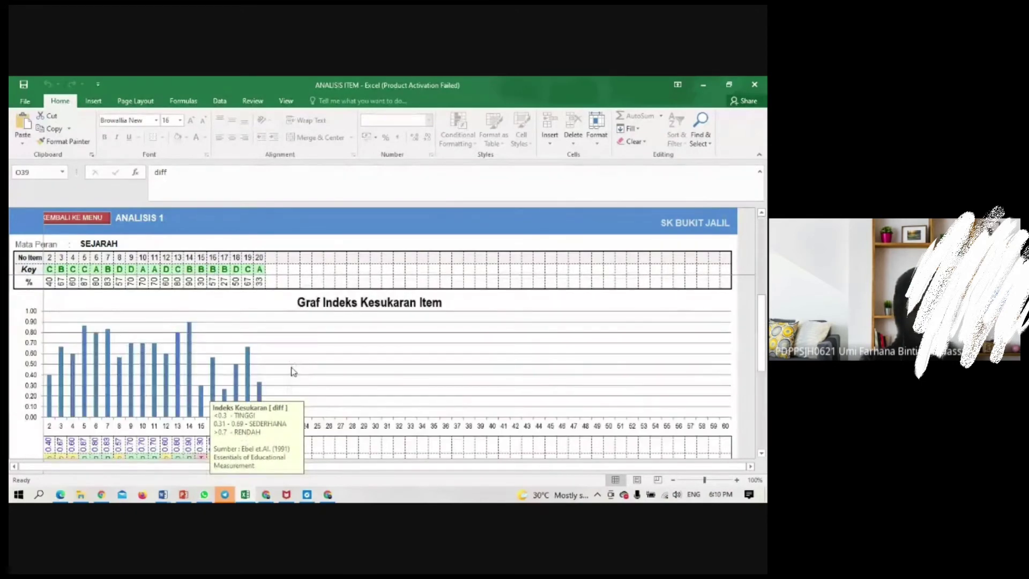
{"action": "scroll", "coordinate": [220, 397], "scroll_direction": "down", "scroll_amount": 1}
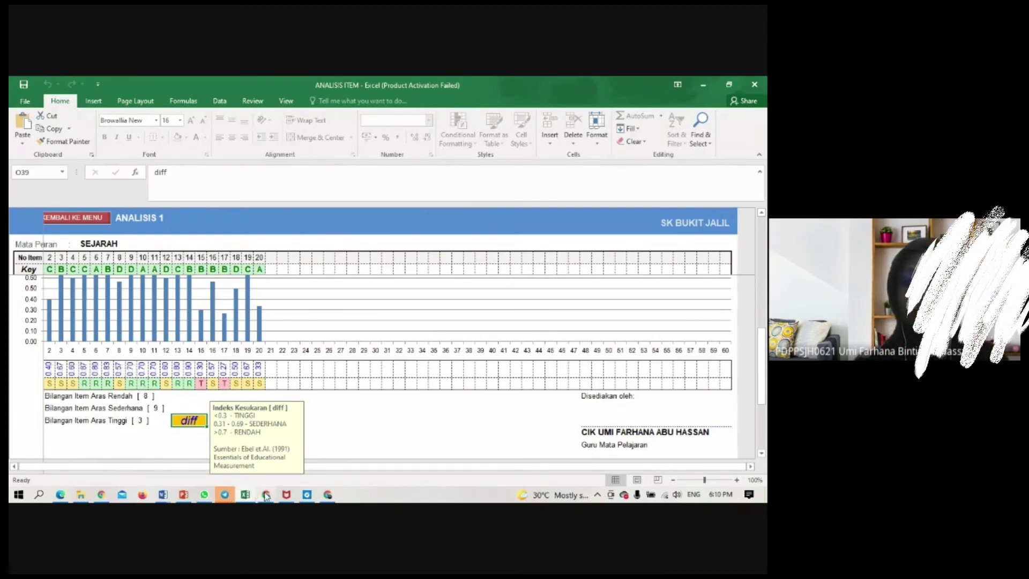
{"action": "left_click", "coordinate": [328, 495]}
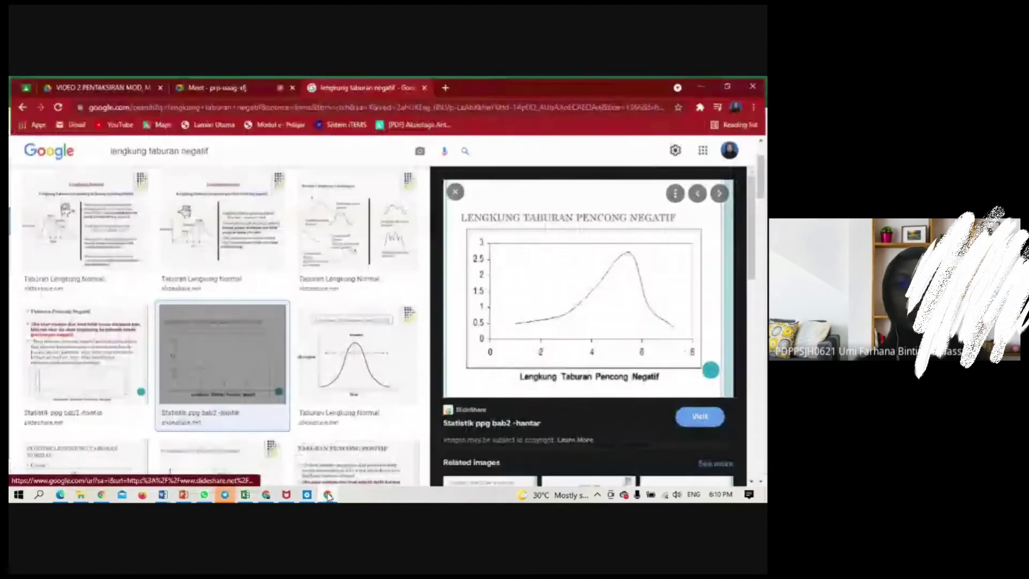
{"action": "key", "text": "alt+Tab"}
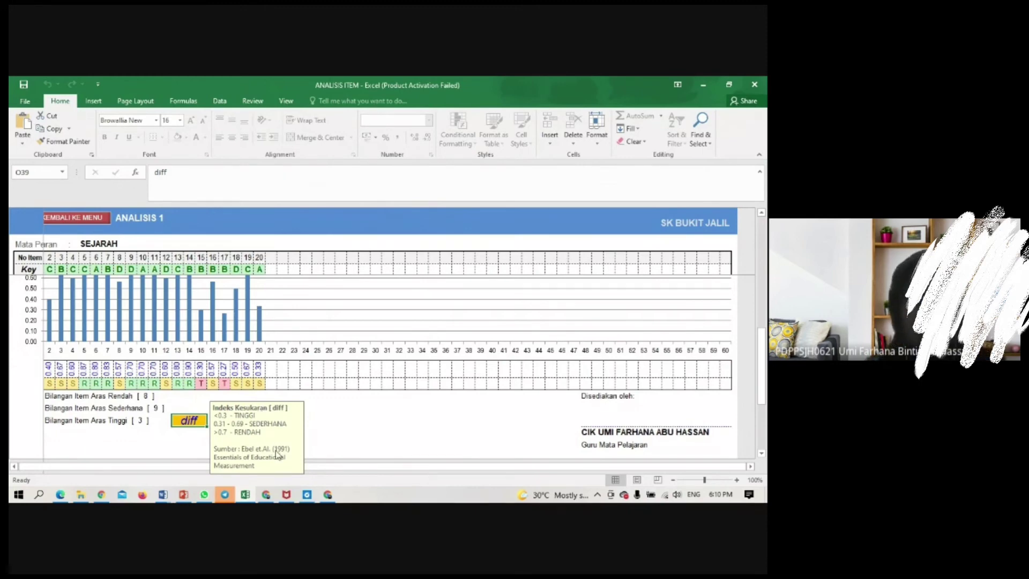
Switch to the LAPORAN UJIAN document in Word and write "0.20 – 0.80" with "susah - senang" on the line beneath, below the 7.0 KESIMPULAN heading
{"action": "left_click", "coordinate": [163, 494]}
{"action": "left_click", "coordinate": [101, 451]}
{"action": "scroll", "coordinate": [613, 310], "scroll_direction": "down", "scroll_amount": 5}
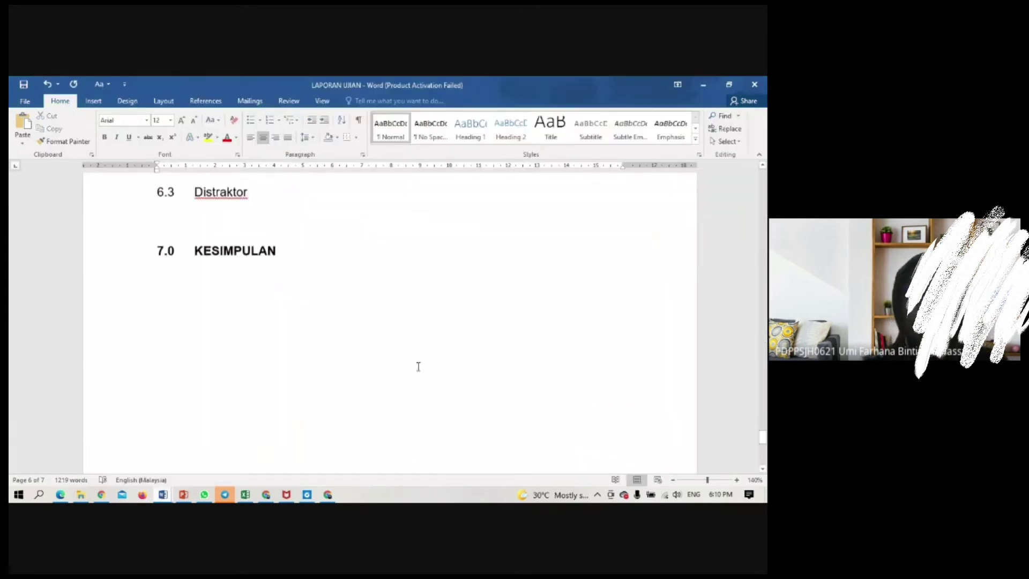
{"action": "left_click", "coordinate": [395, 352]}
{"action": "key", "text": "Return"}
{"action": "key", "text": "Return"}
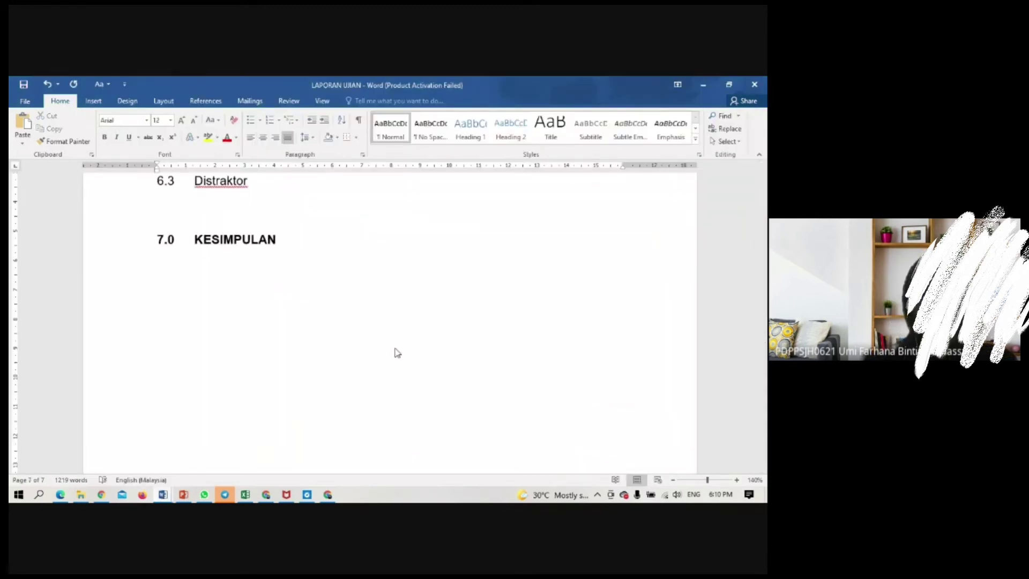
{"action": "type", "text": "0.20 "}
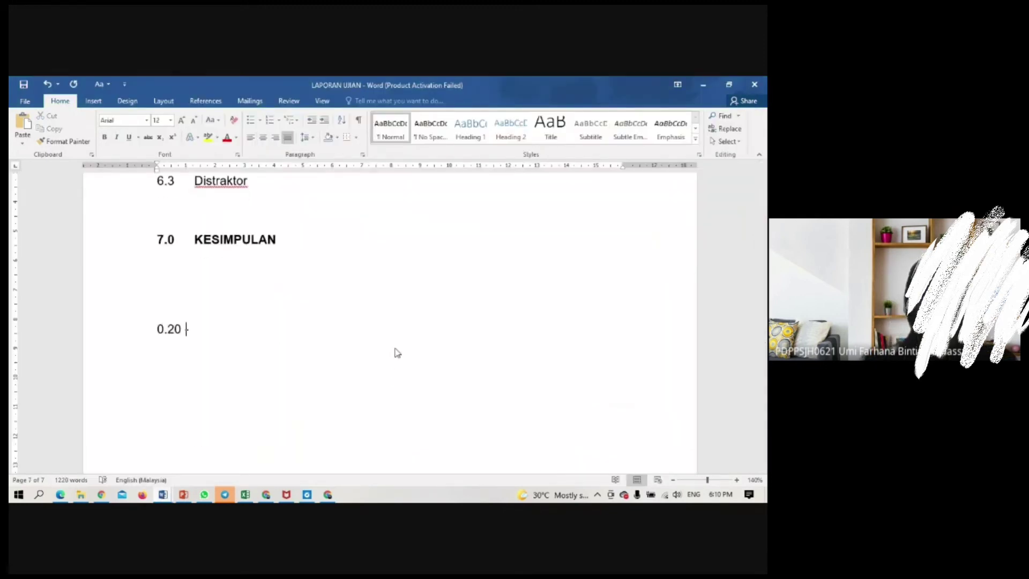
{"action": "type", "text": "- "}
{"action": "type", "text": "0.80"}
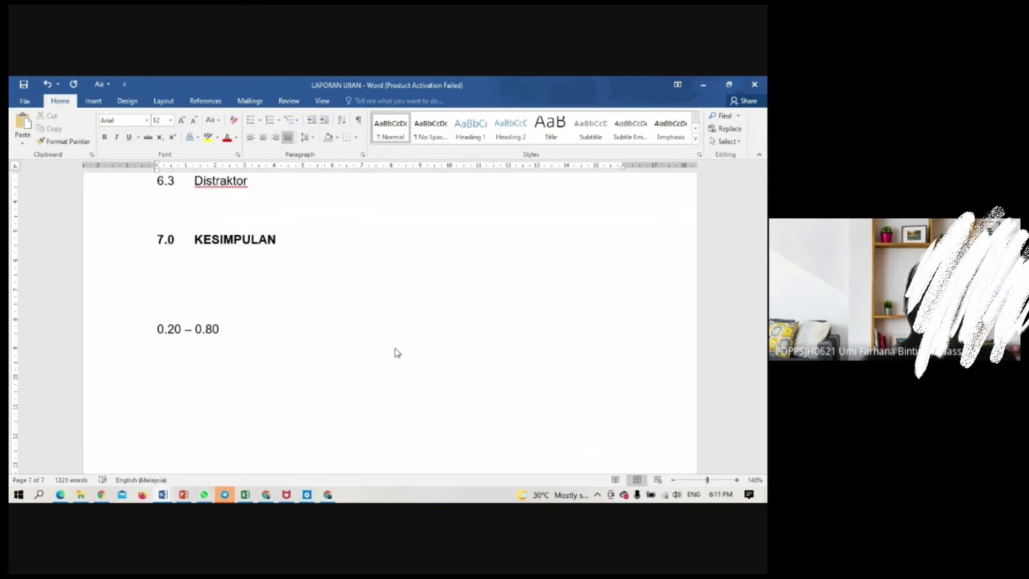
{"action": "type", "text": "usah - senang"}
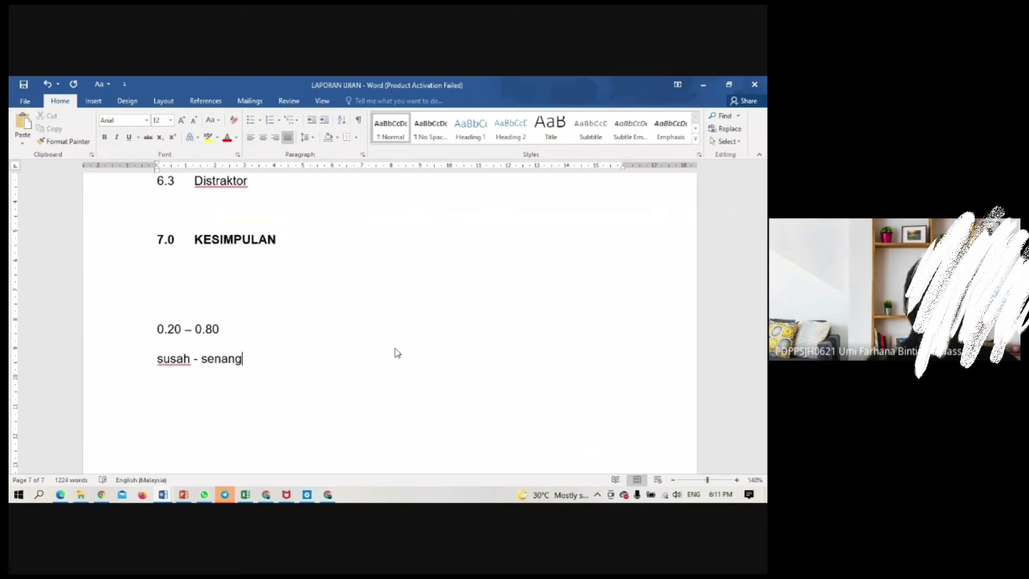
{"action": "left_click", "coordinate": [175, 375]}
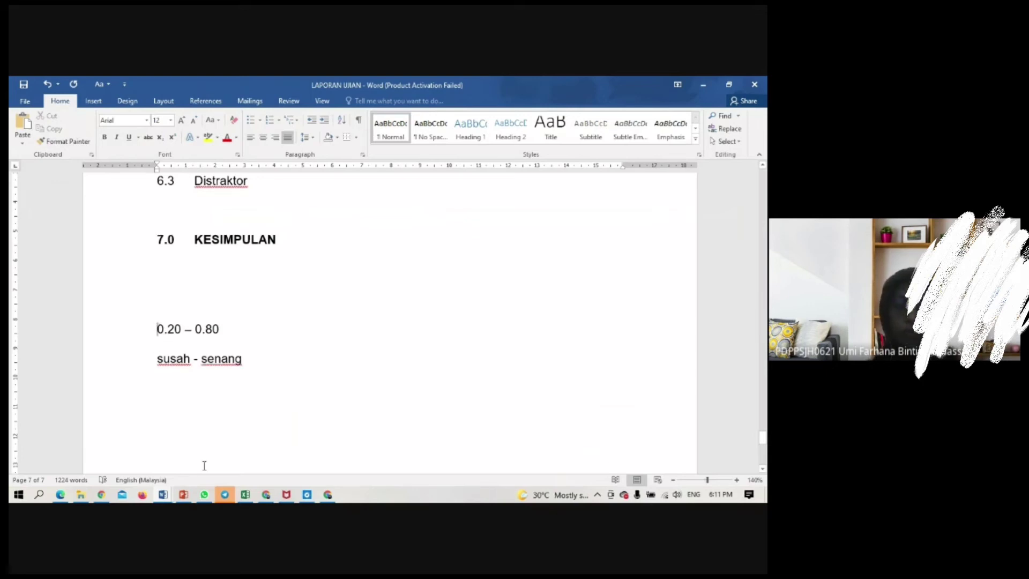
Compare the difficulty range noted in Word with the item difficulty indices and the Indeks Kesukaran guide in the Excel workbook
{"action": "left_click", "coordinate": [249, 498]}
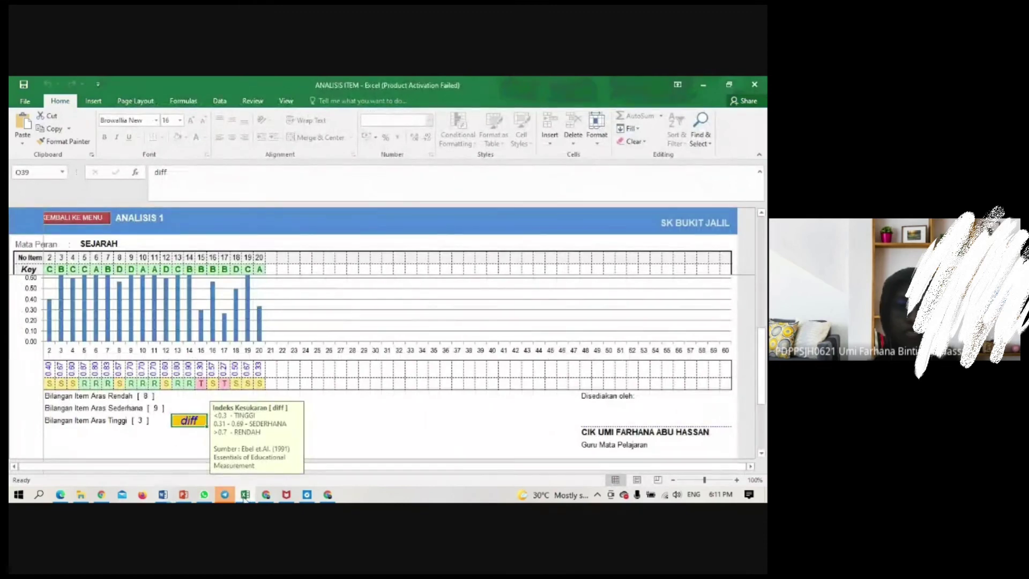
{"action": "left_click", "coordinate": [163, 494]}
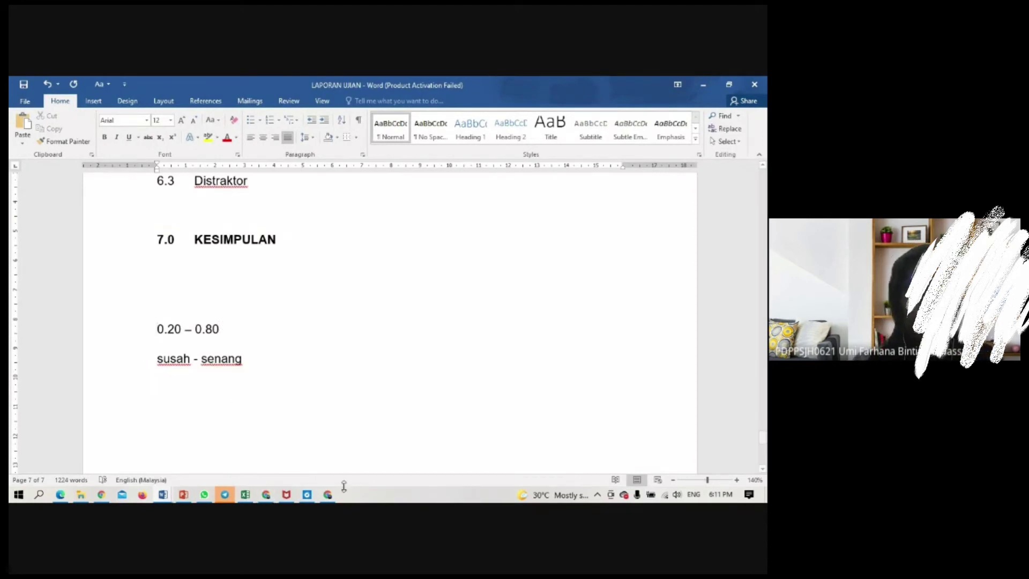
{"action": "left_click", "coordinate": [250, 497]}
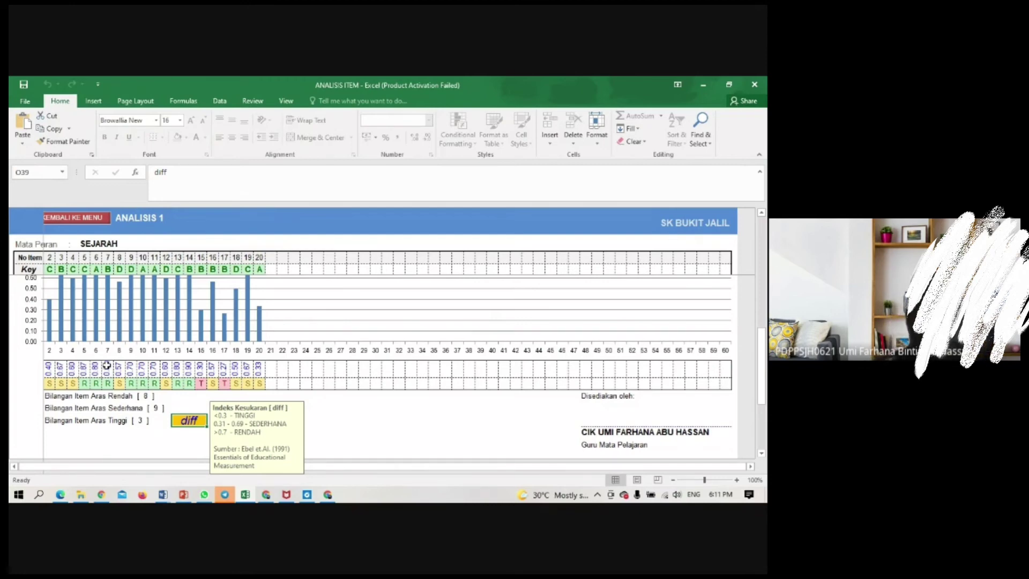
{"action": "key", "text": "F2"}
{"action": "key", "text": "ctrl+Return"}
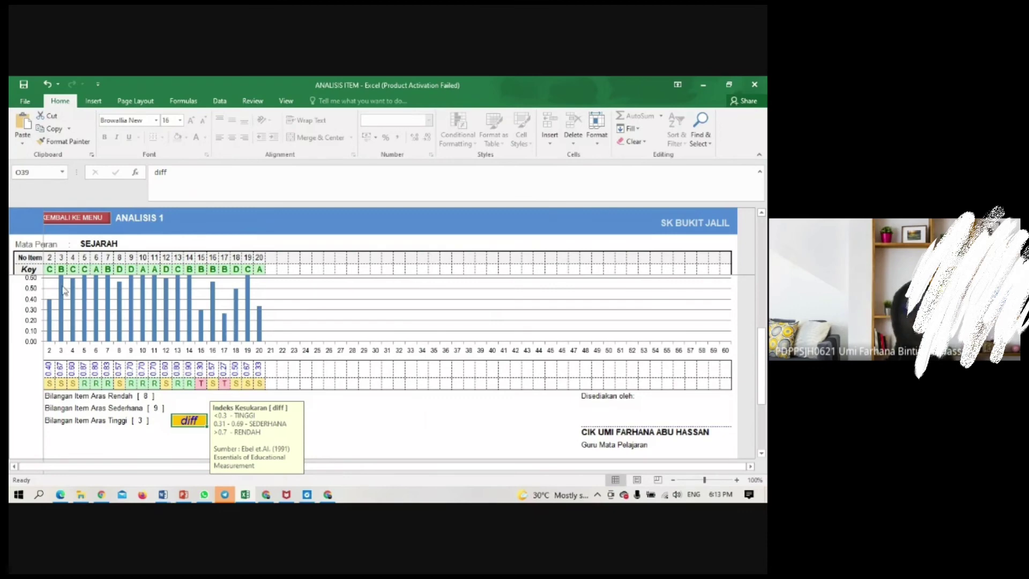
Review the answer counts per option and the item difficulty graph on the Analisis 1 page again
{"action": "scroll", "coordinate": [146, 321], "scroll_direction": "up", "scroll_amount": 3}
{"action": "scroll", "coordinate": [146, 321], "scroll_direction": "up", "scroll_amount": 3}
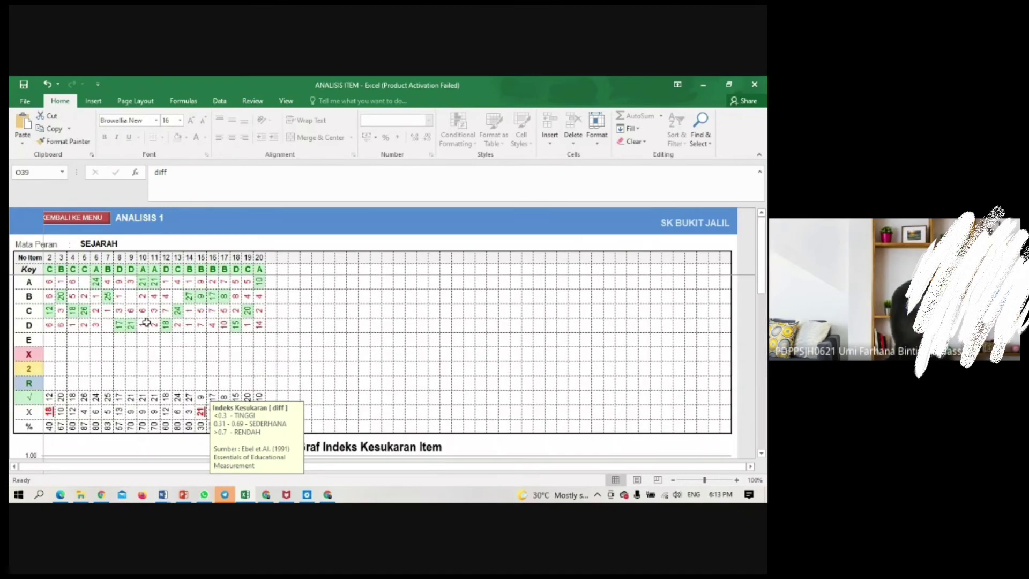
{"action": "scroll", "coordinate": [147, 325], "scroll_direction": "down", "scroll_amount": 8}
{"action": "scroll", "coordinate": [309, 324], "scroll_direction": "up", "scroll_amount": 7}
{"action": "scroll", "coordinate": [363, 377], "scroll_direction": "down", "scroll_amount": 2}
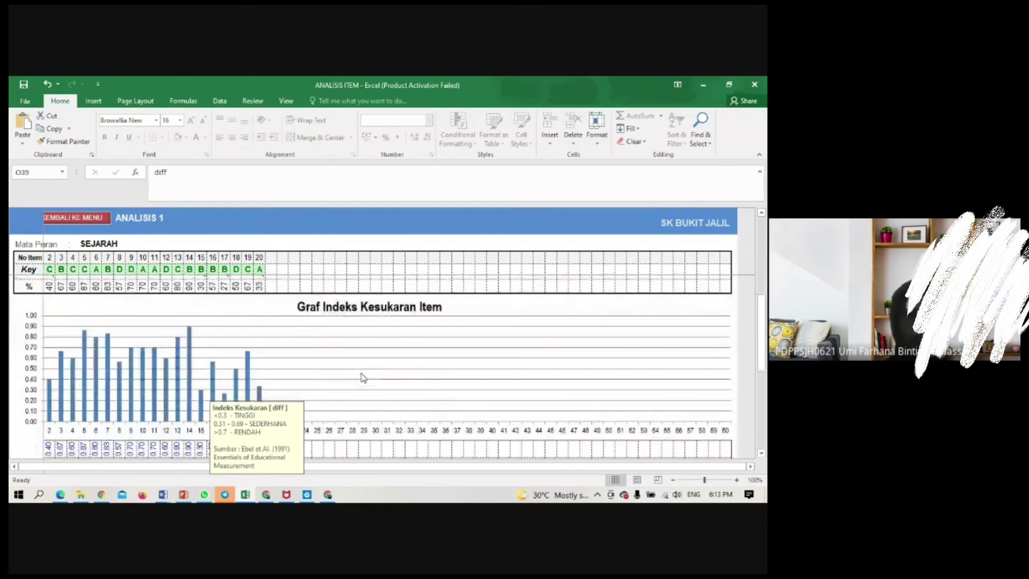
Examine the item difficulty index row and the Rendah, Sederhana and Tinggi item tallies beneath the Analisis 1 graph
{"action": "scroll", "coordinate": [363, 377], "scroll_direction": "down", "scroll_amount": 4}
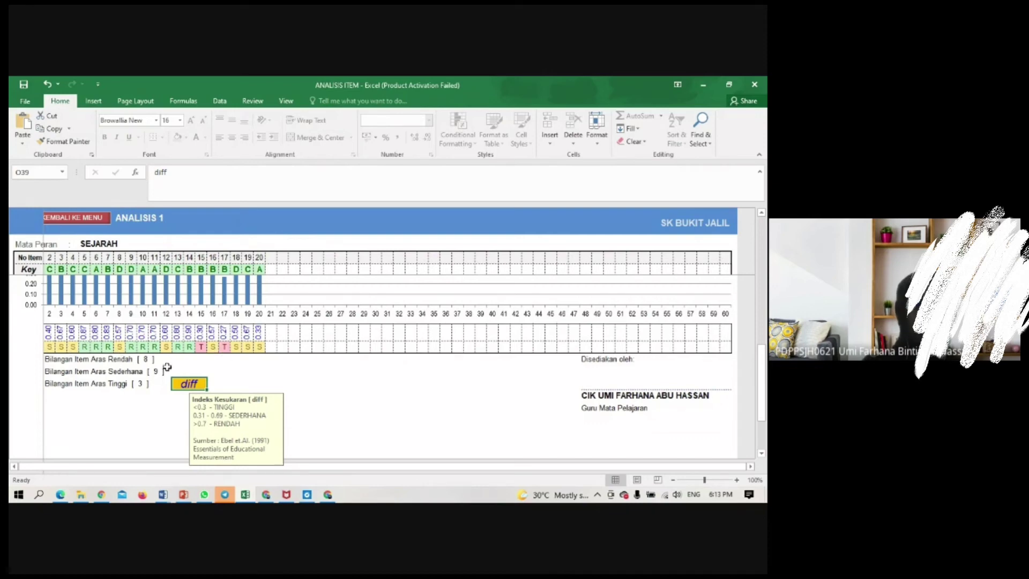
{"action": "left_click_drag", "start_coordinate": [395, 467], "coordinate": [367, 476]}
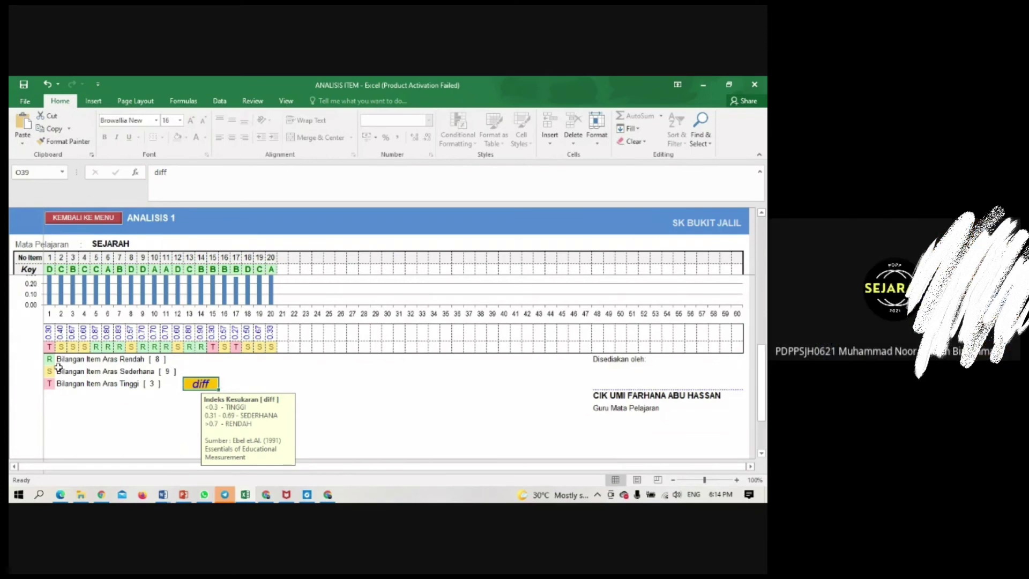
{"action": "mouse_move", "coordinate": [71, 298]}
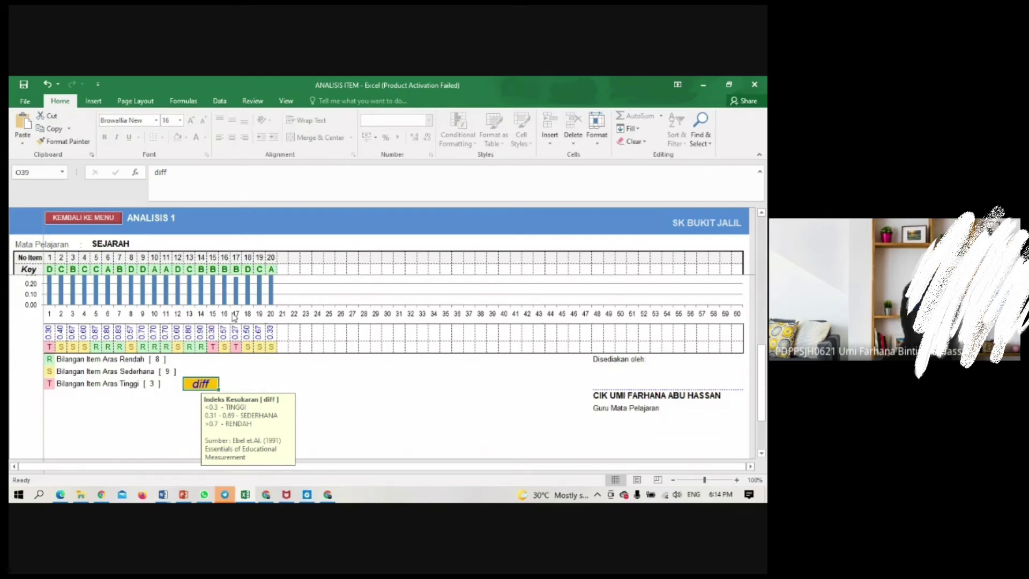
{"action": "scroll", "coordinate": [236, 315], "scroll_direction": "up", "scroll_amount": 2}
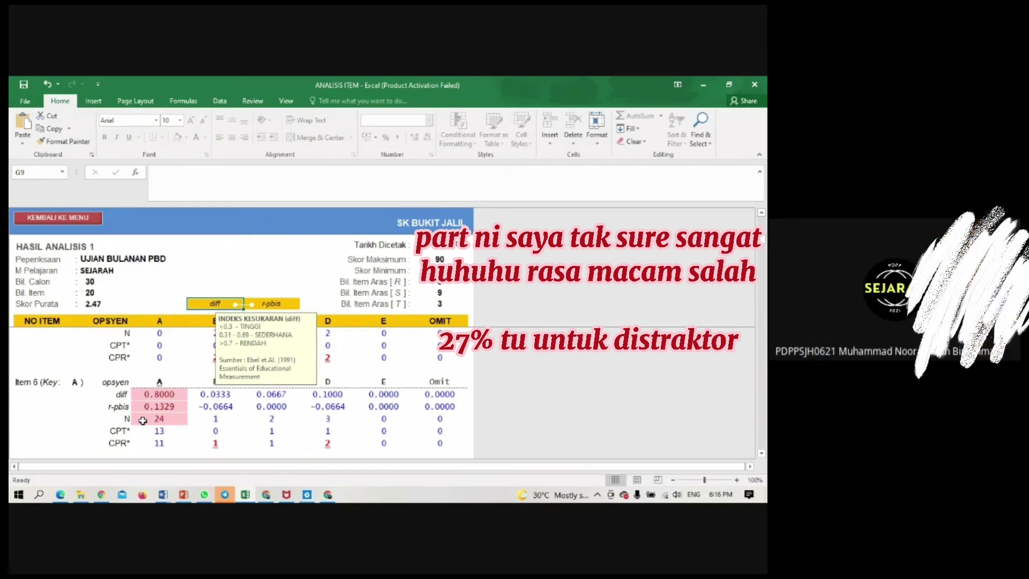
Switch to Google Classroom in Chrome, open the Analisis item slides on SlideShare and view the Indeks Diskriminasi Item slides
{"action": "key", "text": "alt+Tab"}
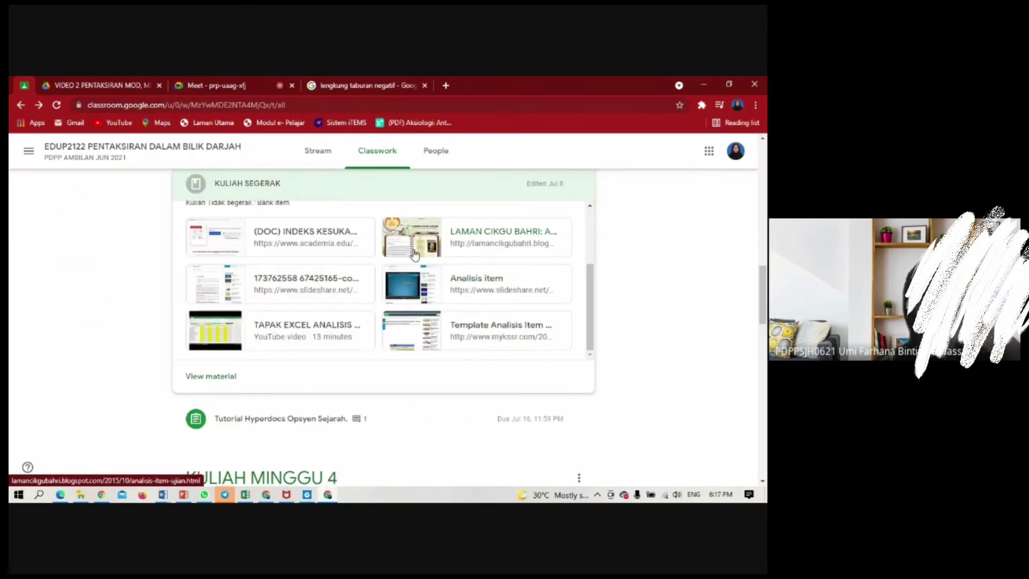
{"action": "left_click", "coordinate": [412, 289]}
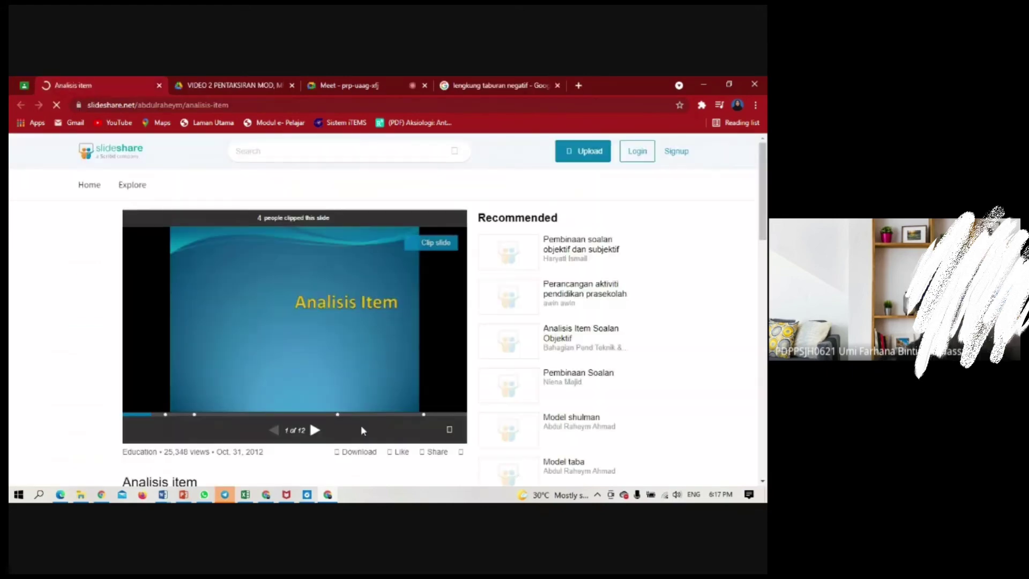
{"action": "left_click", "coordinate": [315, 430]}
{"action": "left_click", "coordinate": [315, 430]}
{"action": "left_click", "coordinate": [315, 429]}
{"action": "left_click", "coordinate": [315, 429]}
{"action": "left_click", "coordinate": [314, 430]}
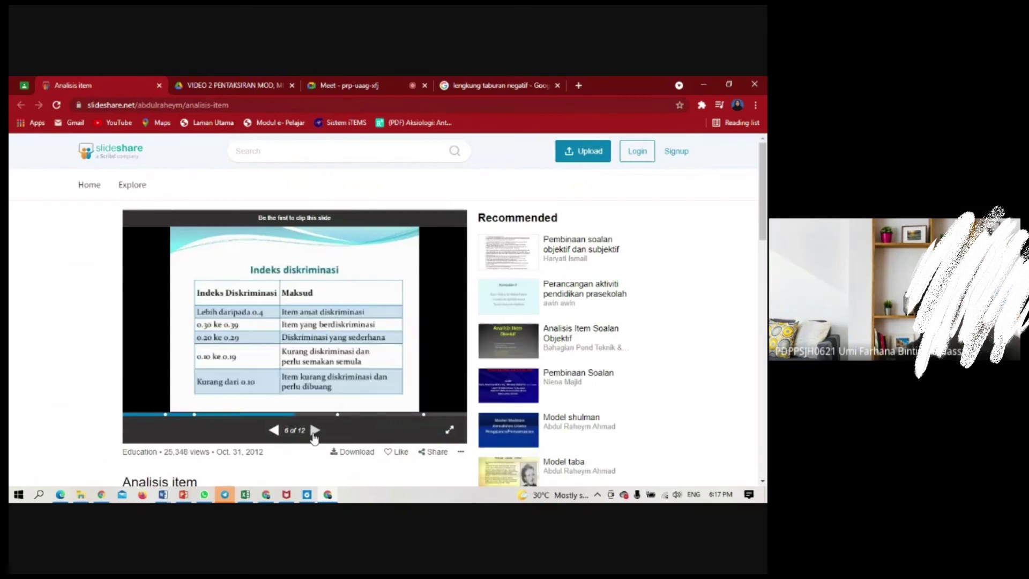
{"action": "left_click", "coordinate": [274, 429]}
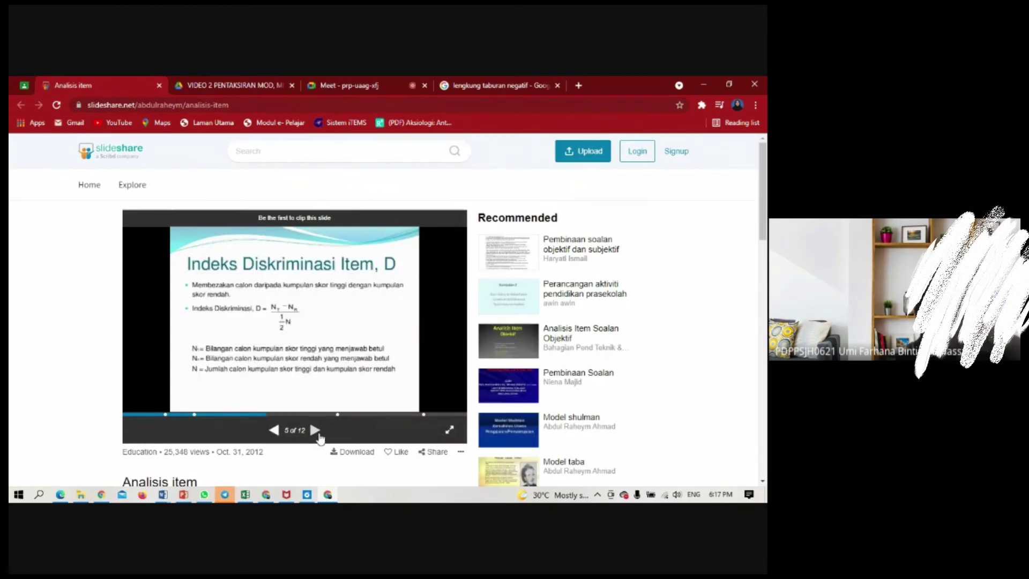
Advance the Analisis item slides to the Contoh 1 distractor example on slide 11
{"action": "left_click", "coordinate": [316, 432]}
{"action": "left_click", "coordinate": [316, 431]}
{"action": "left_click", "coordinate": [316, 430]}
{"action": "left_click", "coordinate": [316, 431]}
{"action": "left_click", "coordinate": [316, 430]}
{"action": "left_click", "coordinate": [317, 430]}
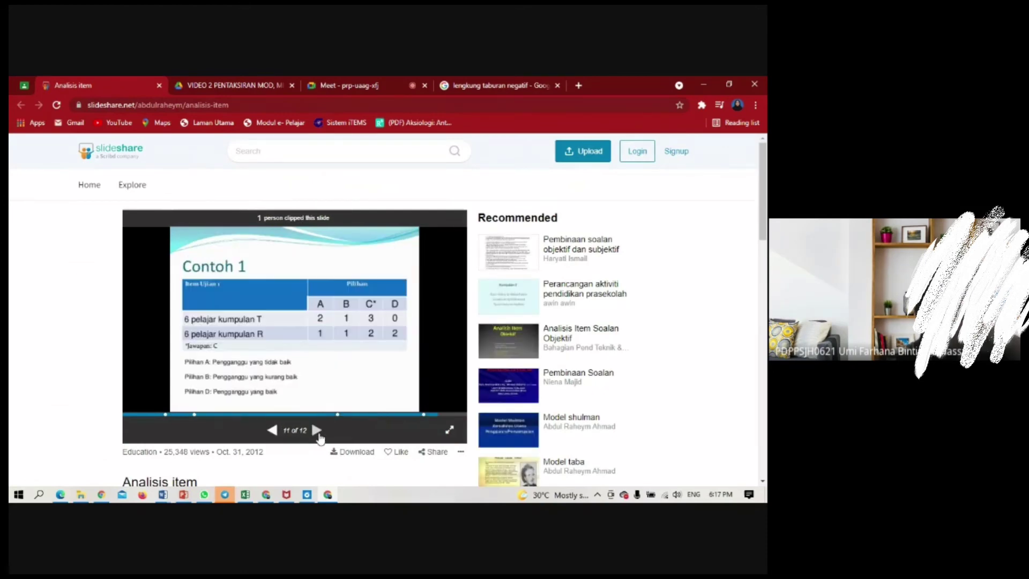
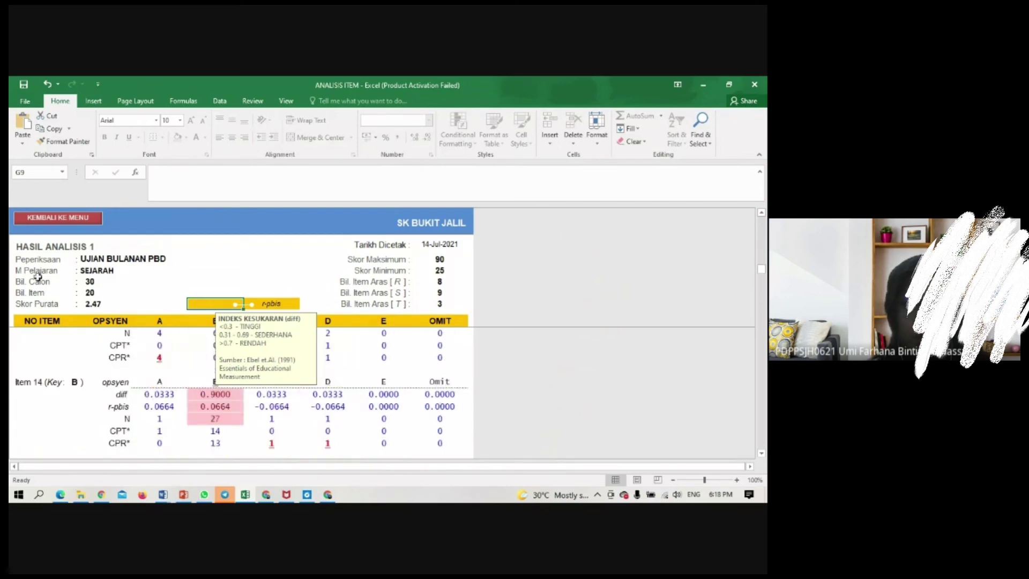
In the ANALISIS ITEM workbook in Excel, leave Hasil Analisis 1 for the main menu and open the HA 2 item interpretation page
{"action": "left_click", "coordinate": [74, 219]}
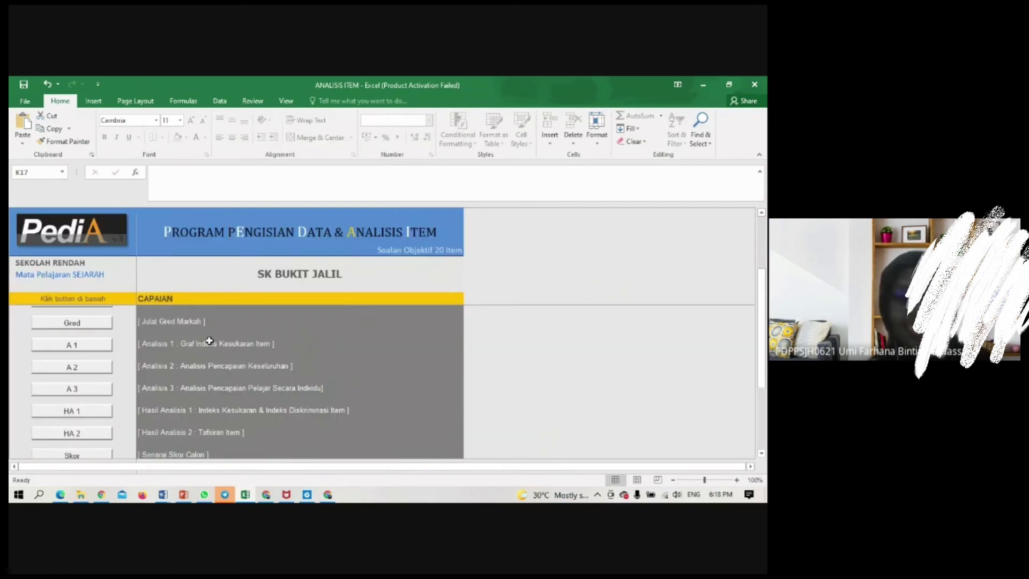
{"action": "scroll", "coordinate": [209, 386], "scroll_direction": "down", "scroll_amount": 3}
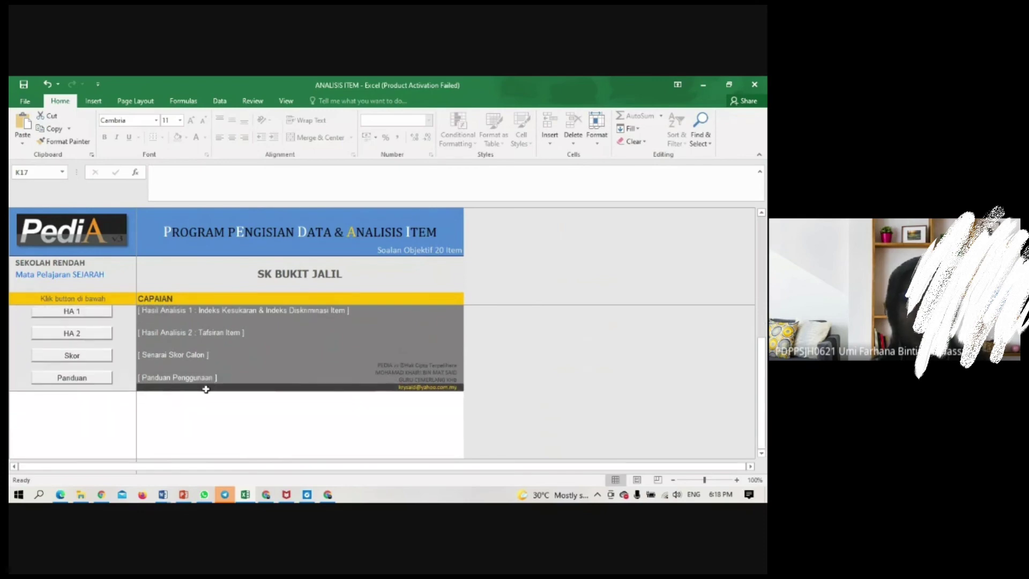
{"action": "scroll", "coordinate": [194, 390], "scroll_direction": "up", "scroll_amount": 3}
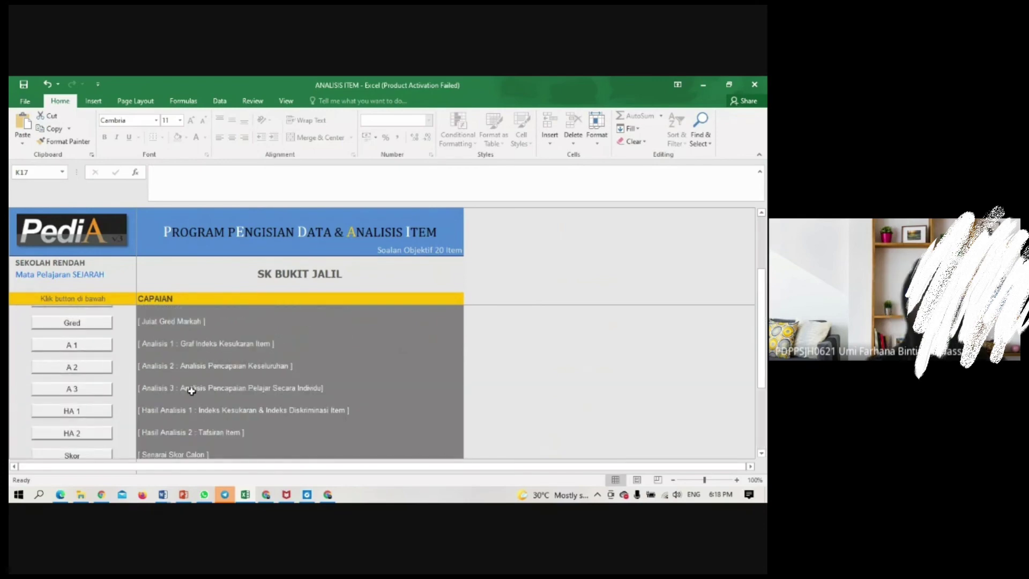
{"action": "scroll", "coordinate": [196, 375], "scroll_direction": "up", "scroll_amount": 2}
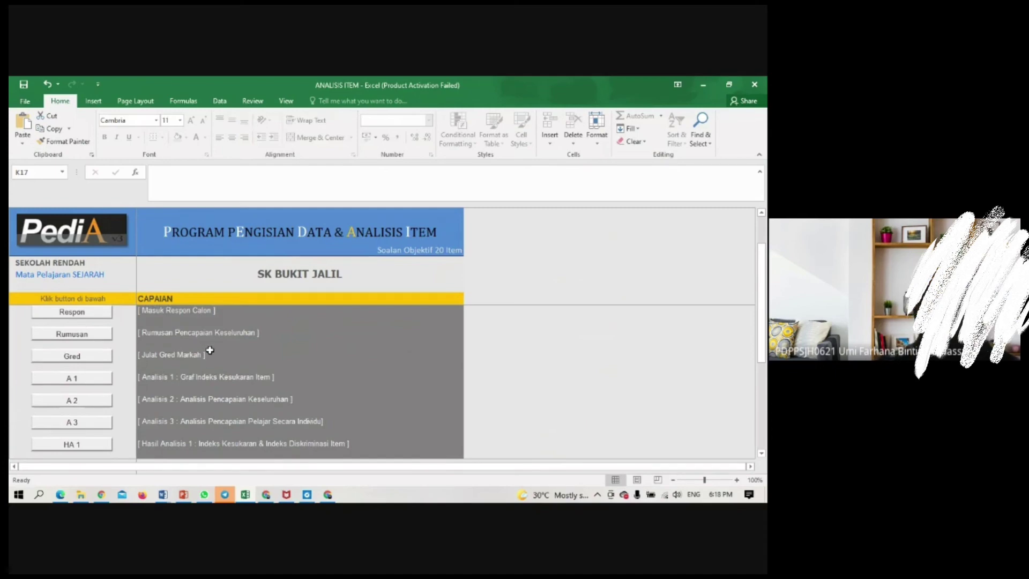
{"action": "scroll", "coordinate": [210, 350], "scroll_direction": "down", "scroll_amount": 5}
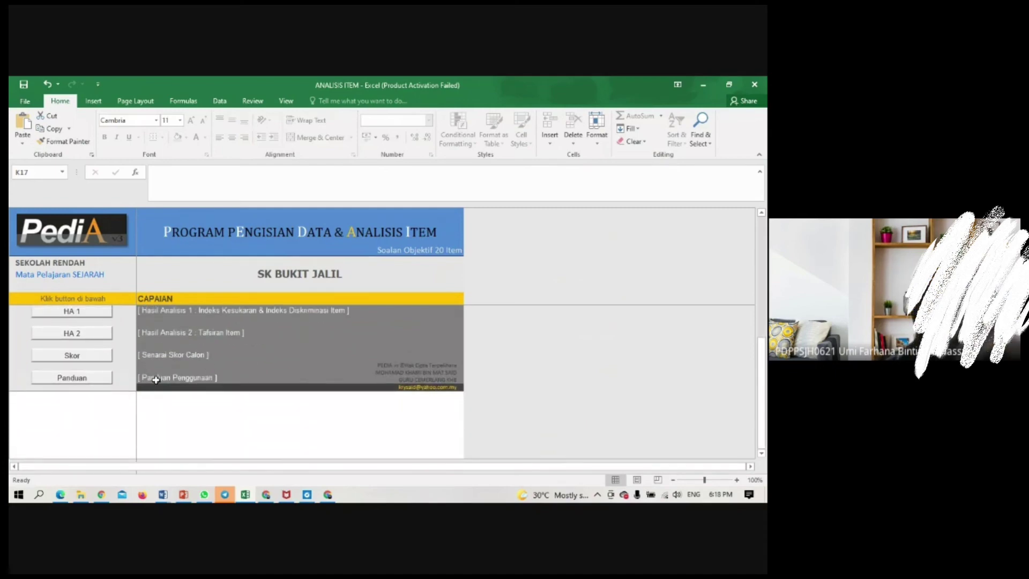
{"action": "scroll", "coordinate": [156, 379], "scroll_direction": "up", "scroll_amount": 3}
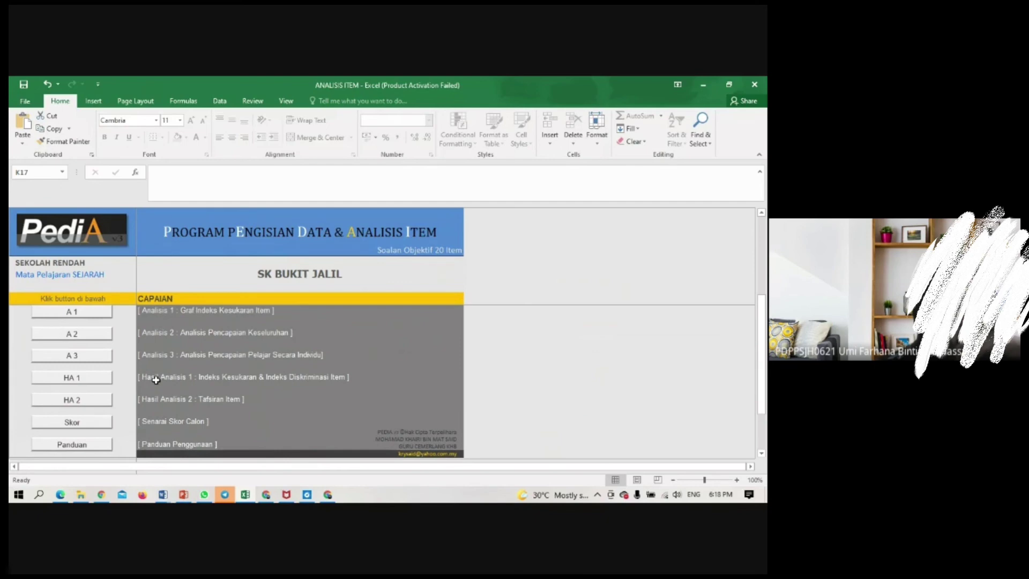
{"action": "scroll", "coordinate": [156, 380], "scroll_direction": "up", "scroll_amount": 1}
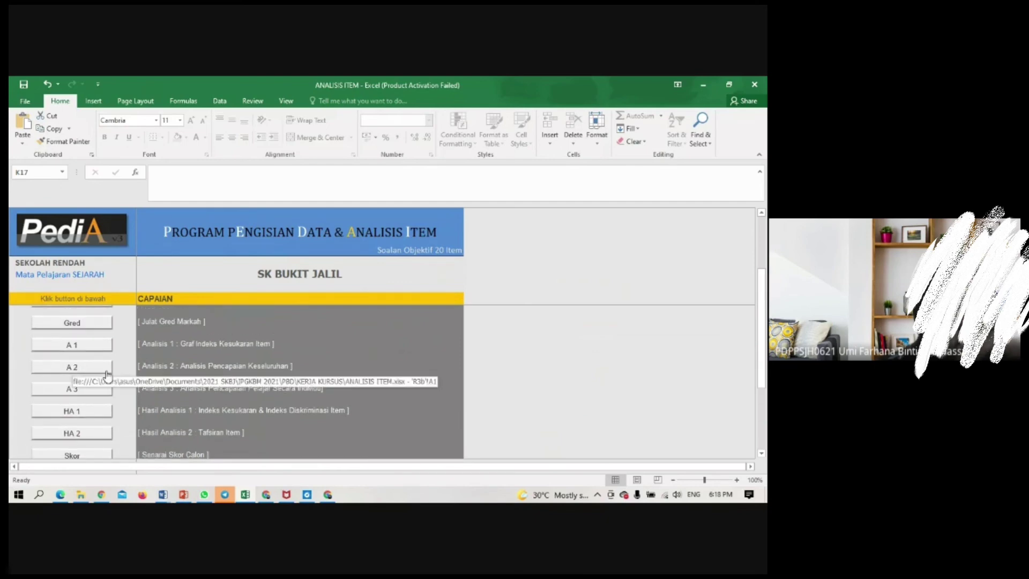
{"action": "left_click", "coordinate": [89, 429]}
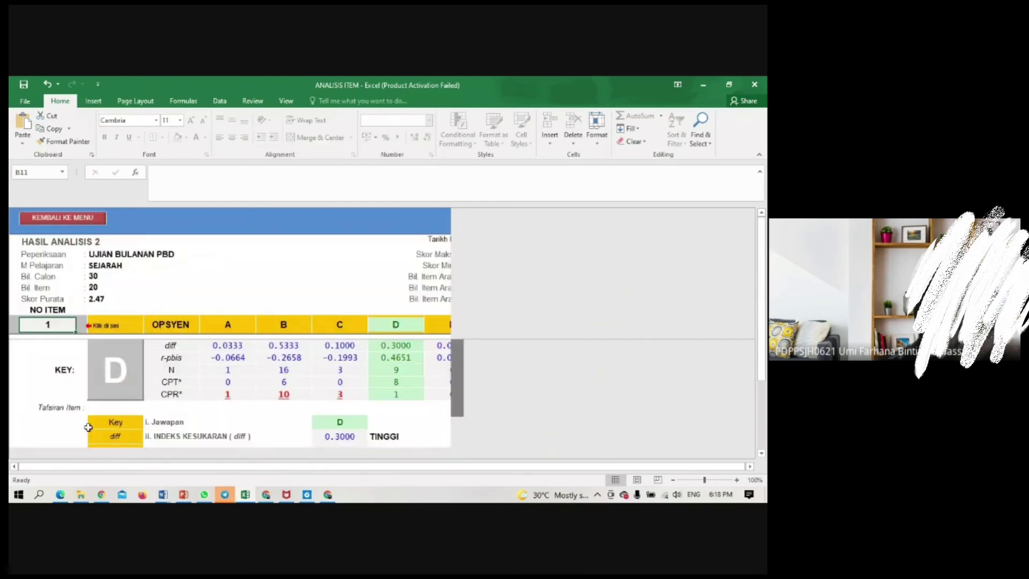
Examine item 1's difficulty index, discrimination index and distractor interpretations on the Hasil Analisis 2 page
{"action": "scroll", "coordinate": [265, 391], "scroll_direction": "down", "scroll_amount": 2}
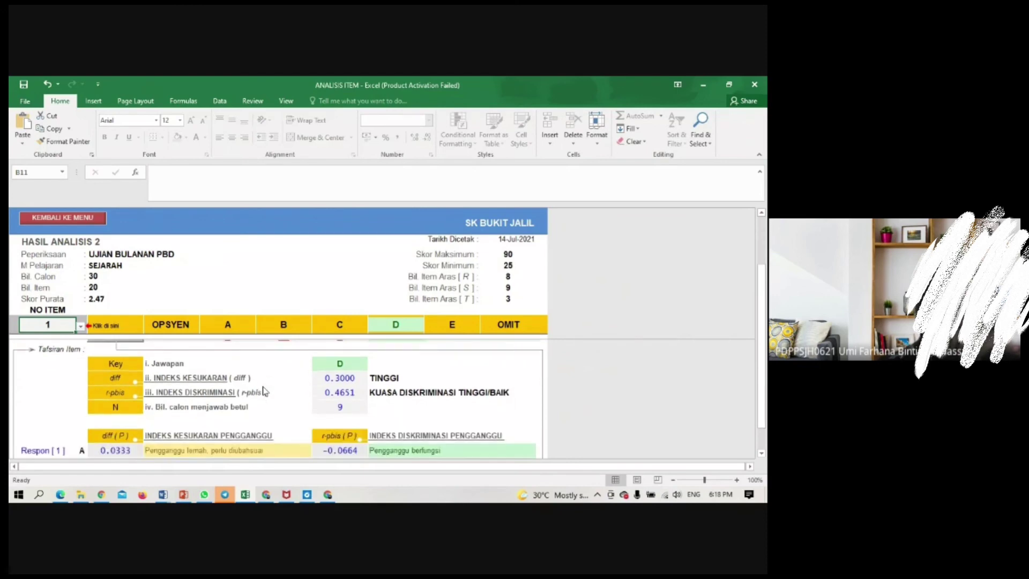
{"action": "scroll", "coordinate": [265, 390], "scroll_direction": "down", "scroll_amount": 2}
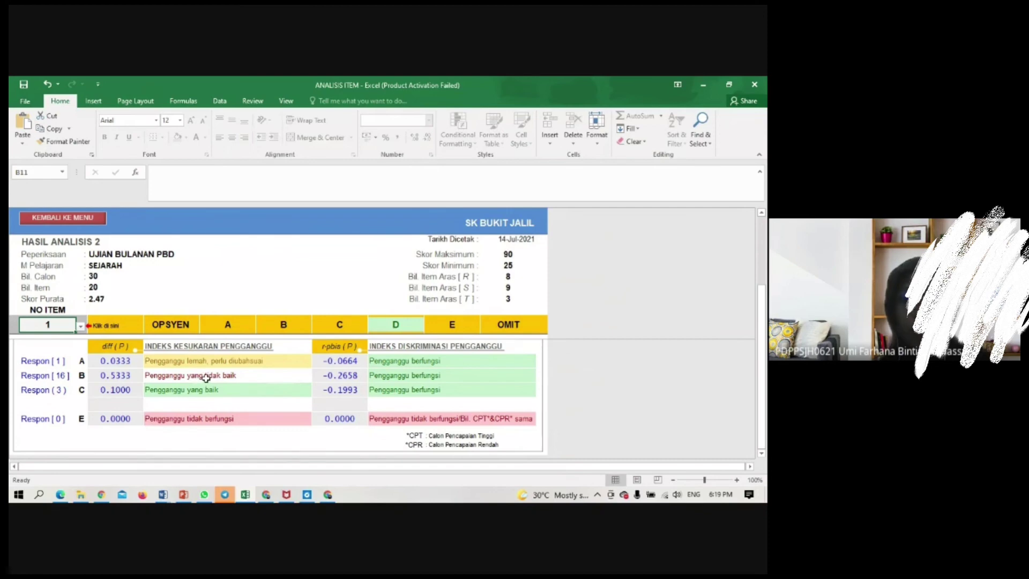
{"action": "scroll", "coordinate": [204, 392], "scroll_direction": "up", "scroll_amount": 2}
{"action": "scroll", "coordinate": [177, 393], "scroll_direction": "down", "scroll_amount": 2}
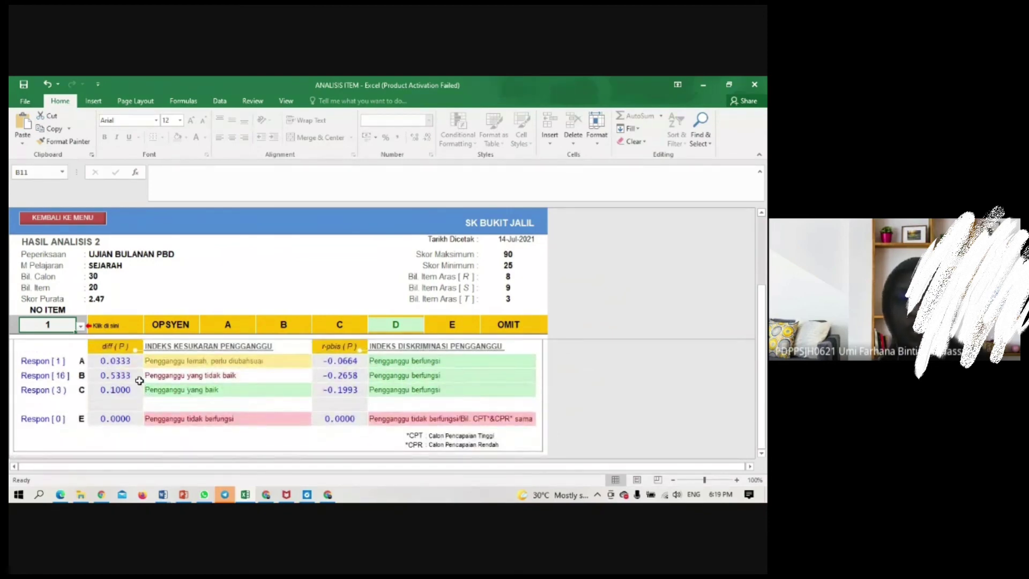
{"action": "scroll", "coordinate": [85, 382], "scroll_direction": "up", "scroll_amount": 2}
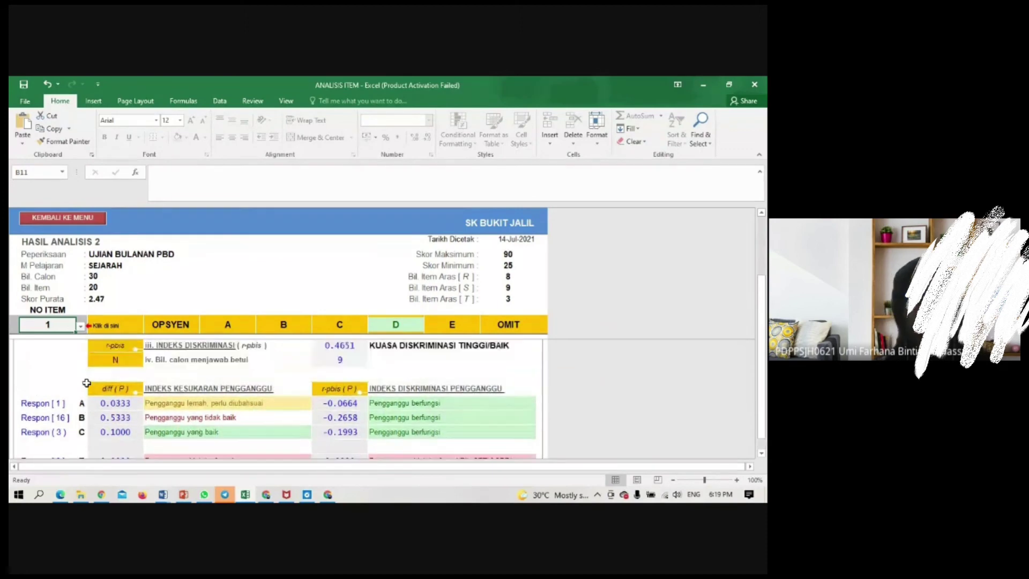
Set the item number to 3 on the Hasil Analisis 2 page and review its index and distractor interpretations
{"action": "left_click", "coordinate": [80, 326]}
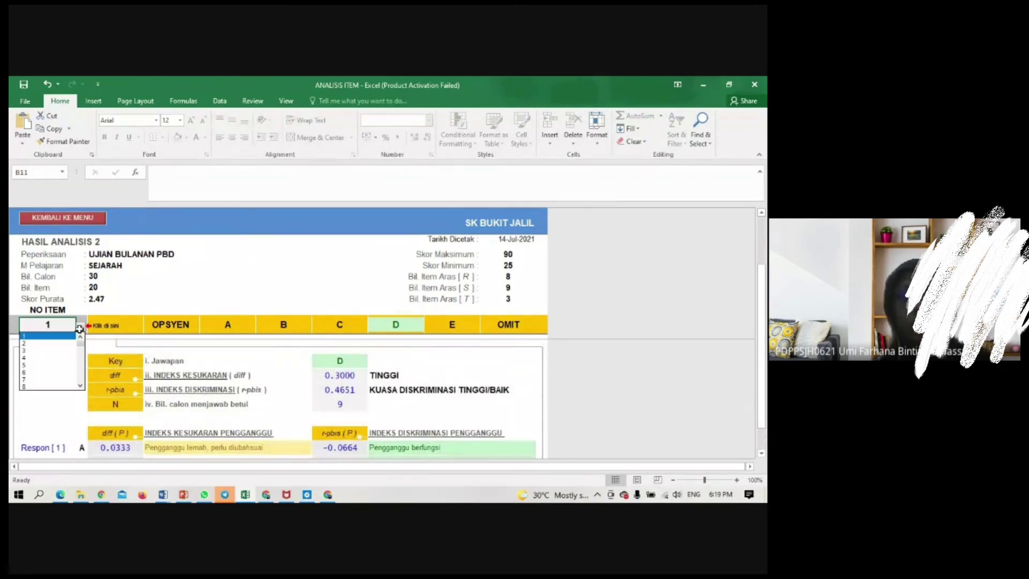
{"action": "left_click", "coordinate": [57, 351]}
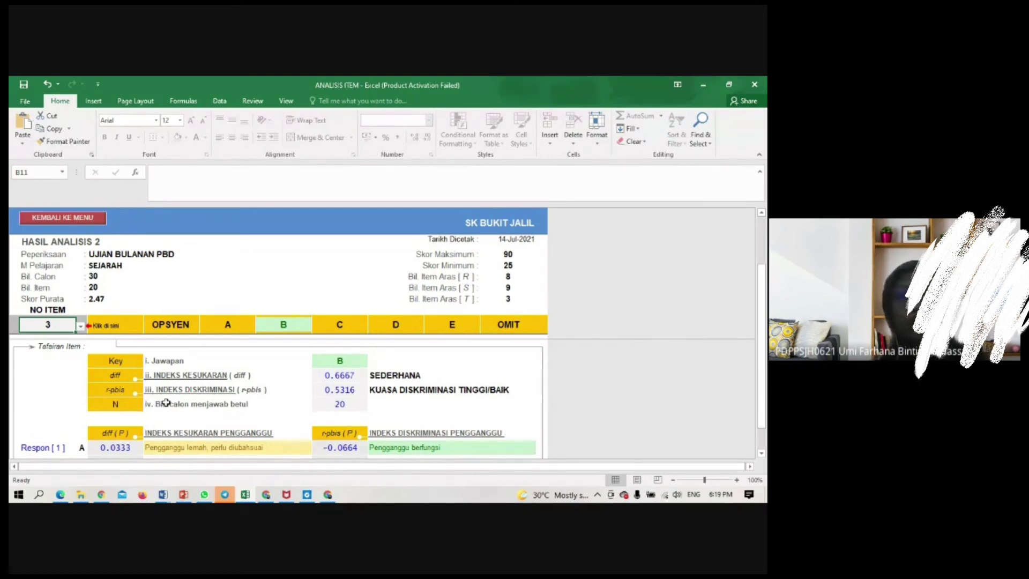
{"action": "scroll", "coordinate": [348, 405], "scroll_direction": "up", "scroll_amount": 1}
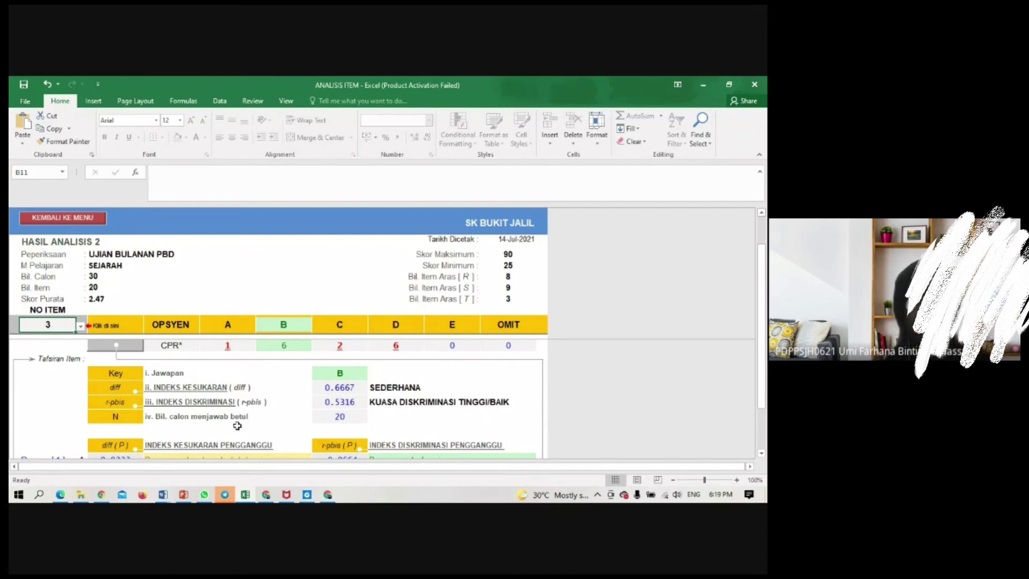
{"action": "scroll", "coordinate": [243, 416], "scroll_direction": "down", "scroll_amount": 1}
{"action": "scroll", "coordinate": [244, 416], "scroll_direction": "down", "scroll_amount": 2}
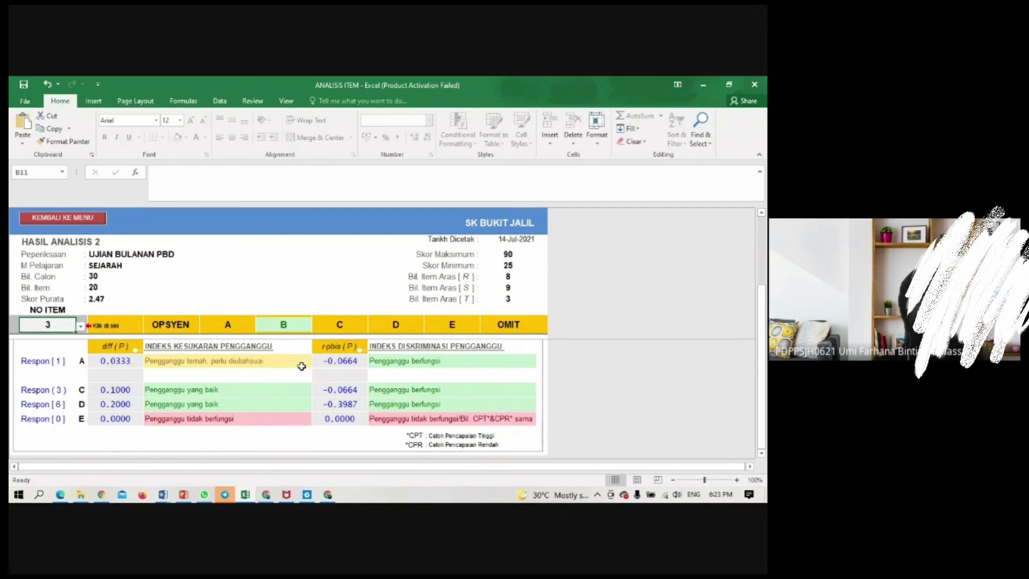
{"action": "scroll", "coordinate": [426, 403], "scroll_direction": "up", "scroll_amount": 1}
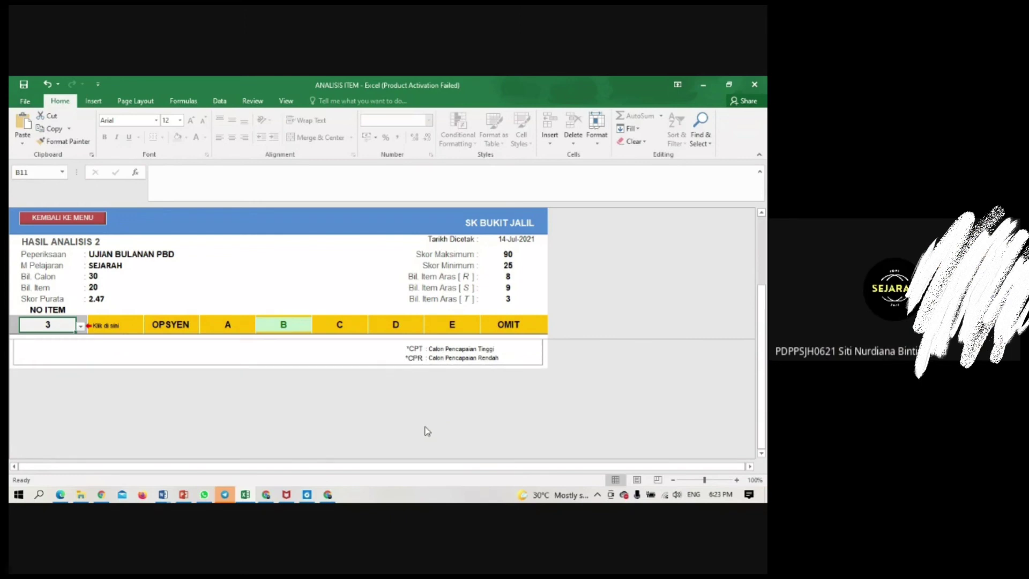
Return to the PediA main menu and look over its list of analysis pages
{"action": "left_click", "coordinate": [75, 225]}
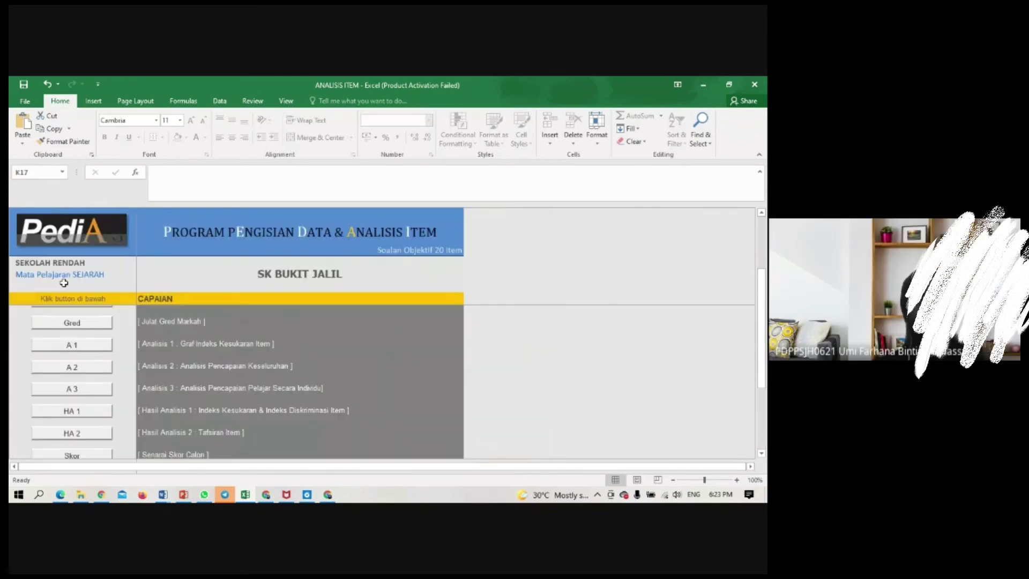
{"action": "scroll", "coordinate": [143, 386], "scroll_direction": "down", "scroll_amount": 3}
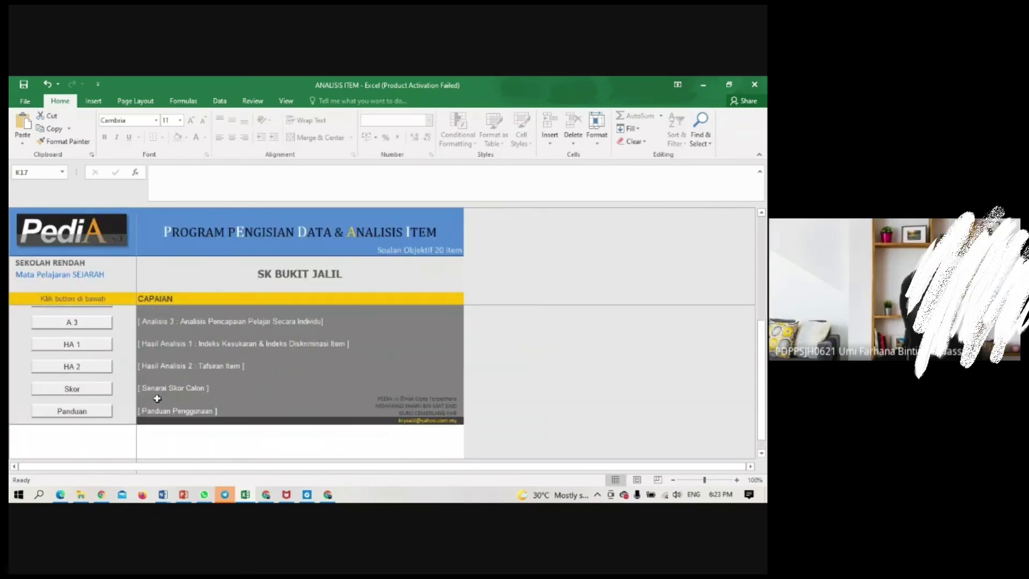
{"action": "scroll", "coordinate": [66, 399], "scroll_direction": "up", "scroll_amount": 1}
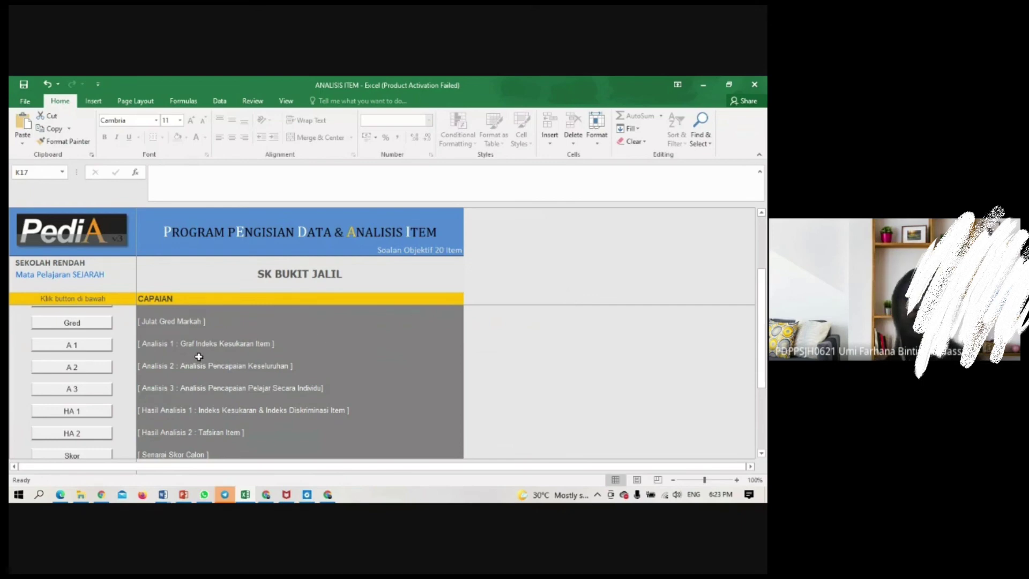
{"action": "scroll", "coordinate": [199, 357], "scroll_direction": "up", "scroll_amount": 1}
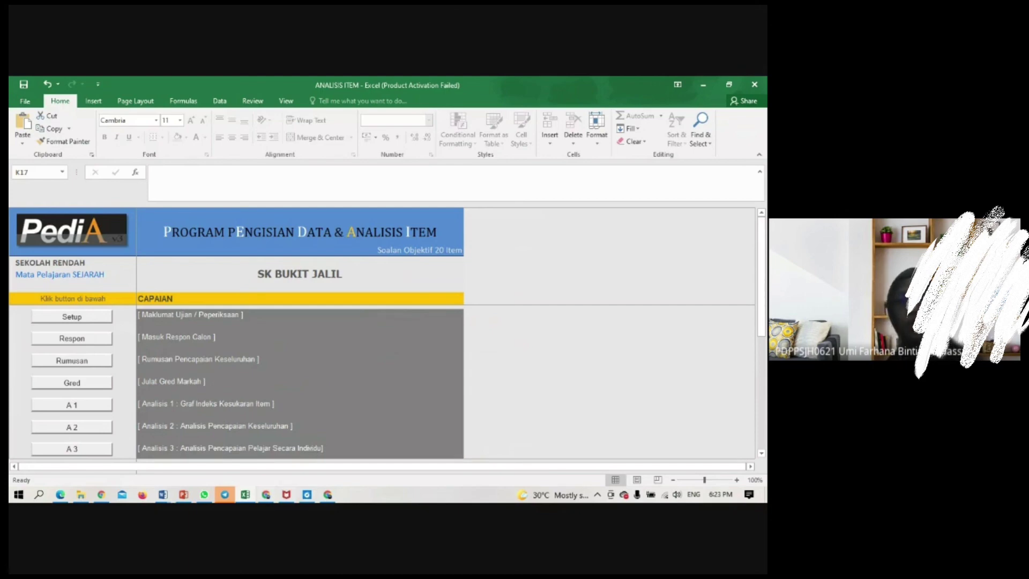
Switch to the LAPORAN UJIAN document in Word, check its word count statistics and look through its final page
{"action": "left_click", "coordinate": [162, 496]}
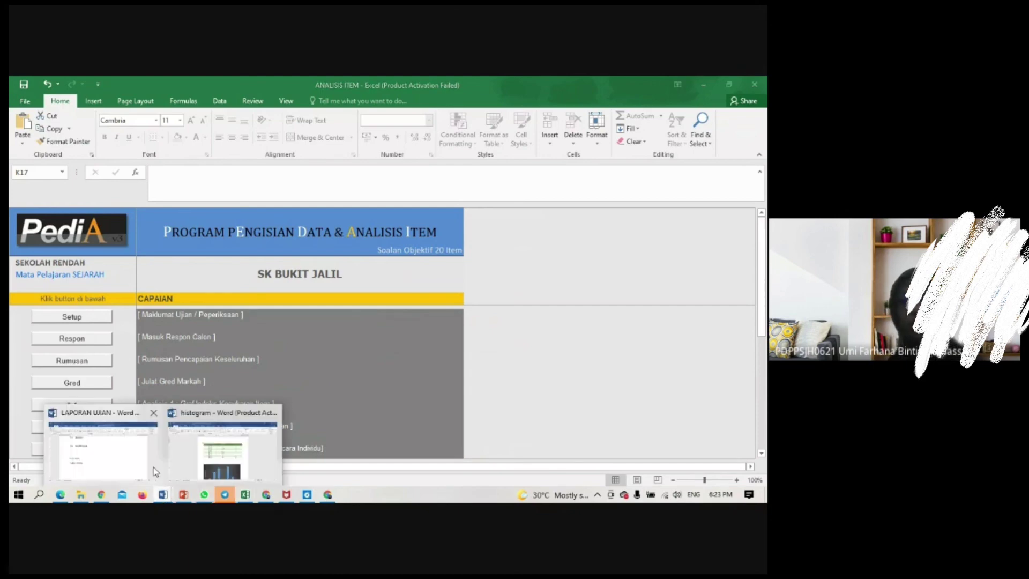
{"action": "left_click", "coordinate": [130, 449]}
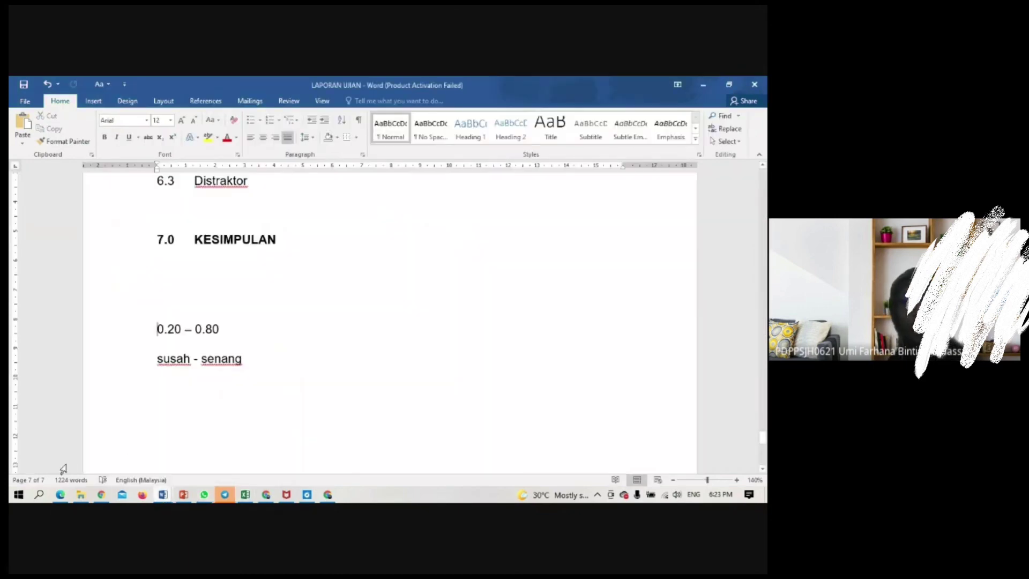
{"action": "left_click", "coordinate": [71, 480]}
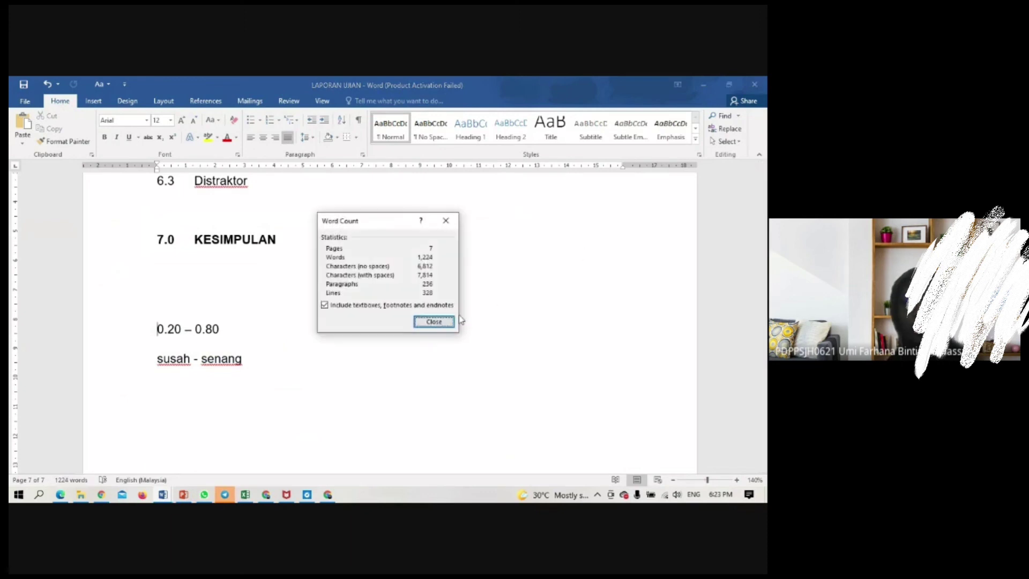
{"action": "left_click", "coordinate": [445, 321]}
{"action": "scroll", "coordinate": [345, 292], "scroll_direction": "up", "scroll_amount": 5}
{"action": "scroll", "coordinate": [350, 287], "scroll_direction": "down", "scroll_amount": 3}
{"action": "scroll", "coordinate": [350, 287], "scroll_direction": "down", "scroll_amount": 6}
{"action": "scroll", "coordinate": [356, 282], "scroll_direction": "up", "scroll_amount": 2}
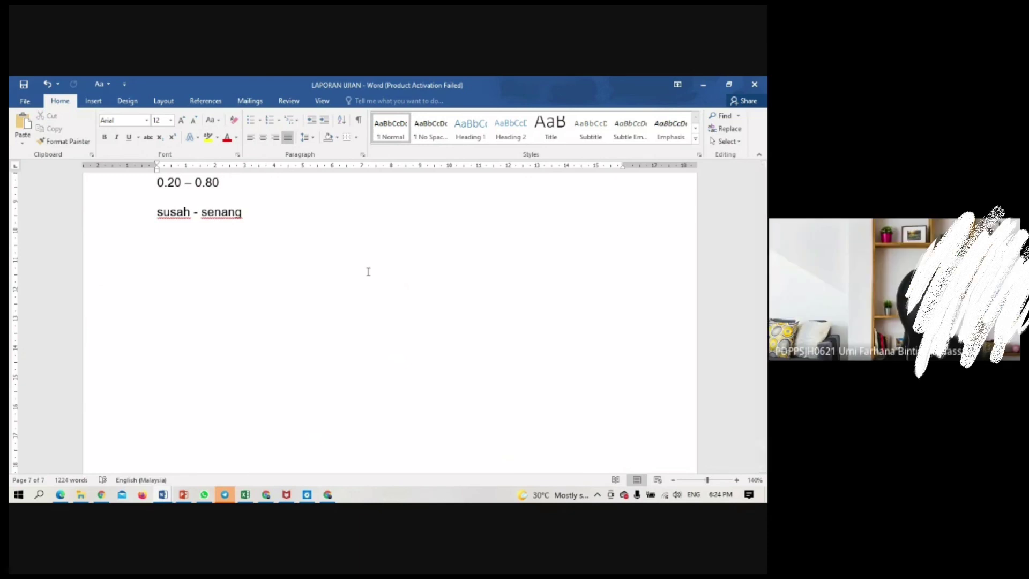
Put the Word report aside, switch to the Google Meet call in Chrome and request to stop the meeting recording
{"action": "left_click", "coordinate": [729, 84]}
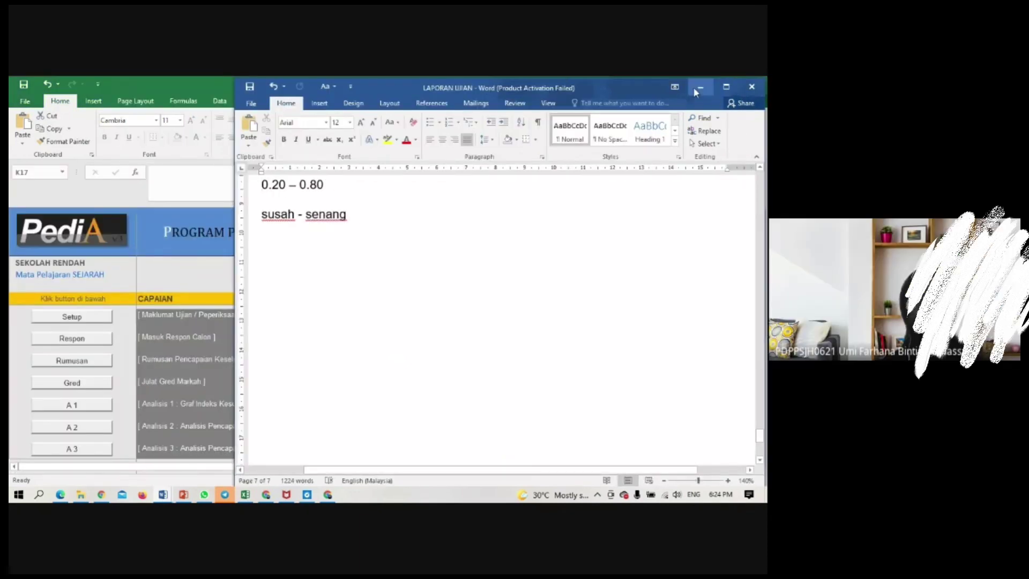
{"action": "left_click", "coordinate": [323, 498]}
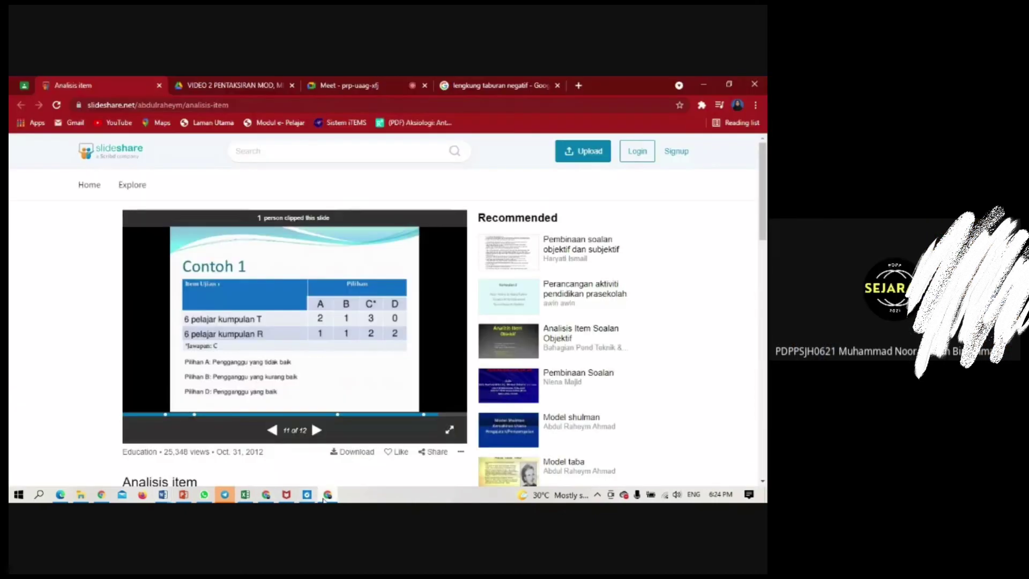
{"action": "left_click", "coordinate": [389, 86]}
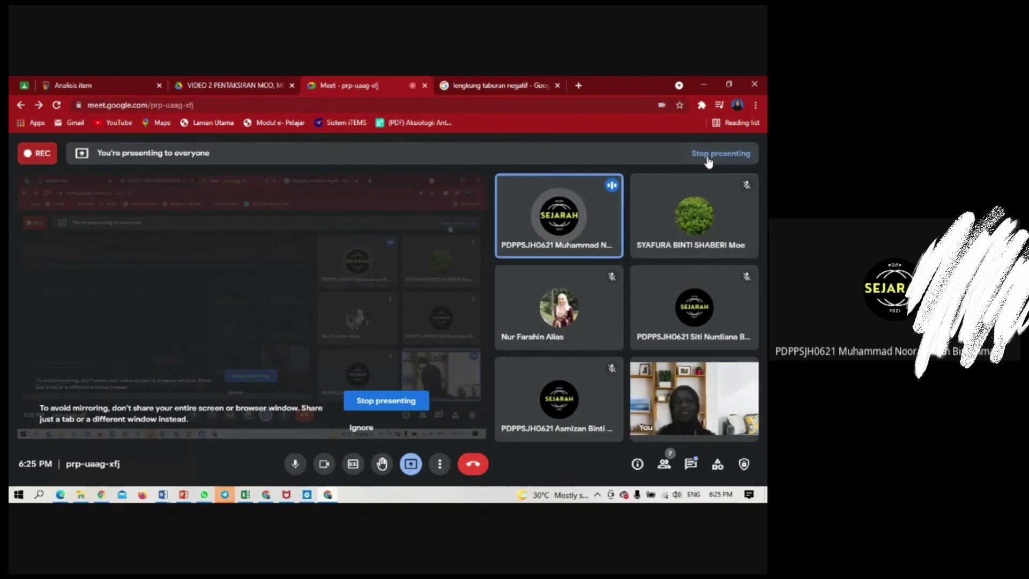
{"action": "left_click", "coordinate": [439, 464]}
{"action": "left_click", "coordinate": [459, 211]}
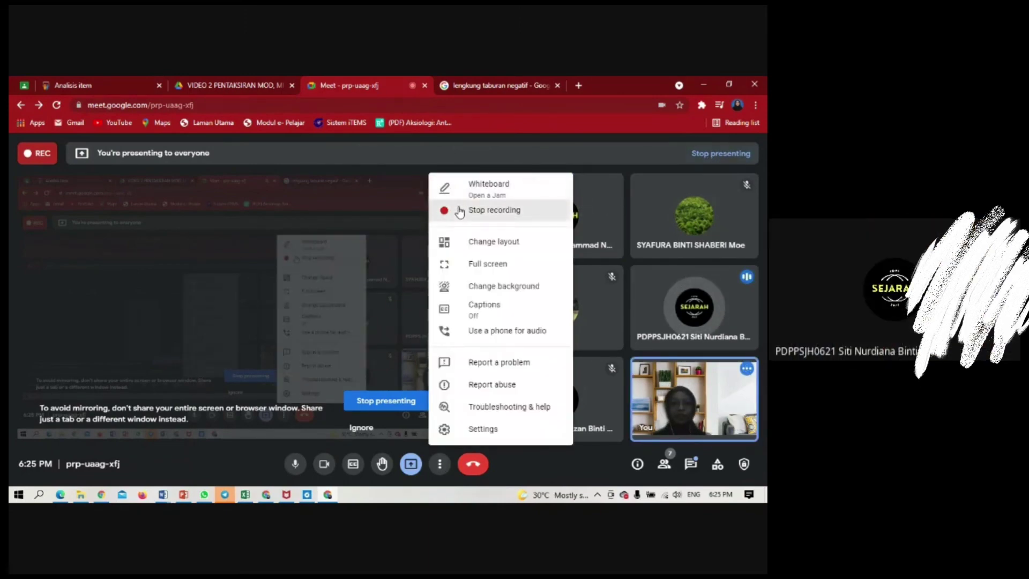
{"action": "left_click", "coordinate": [648, 392]}
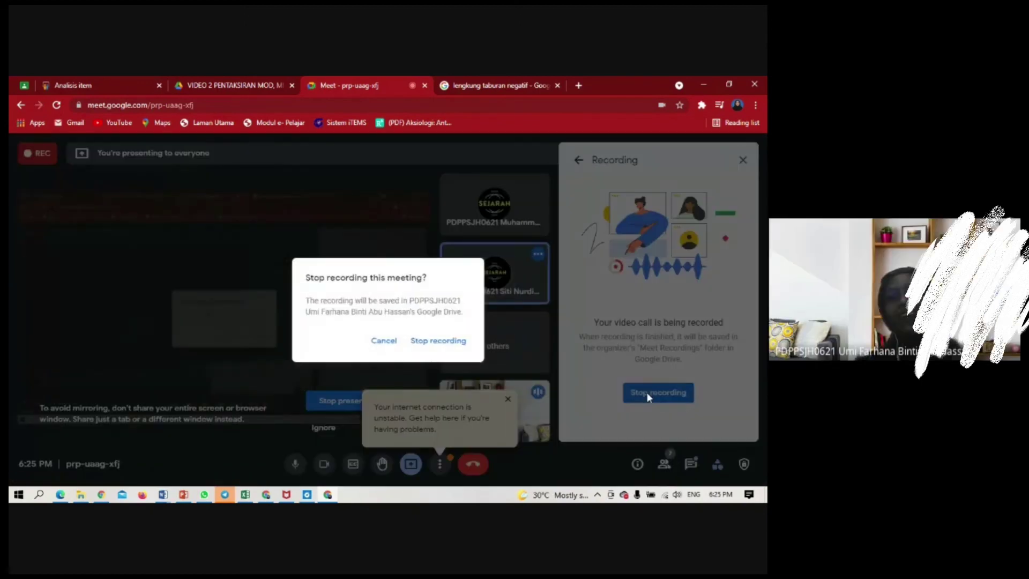